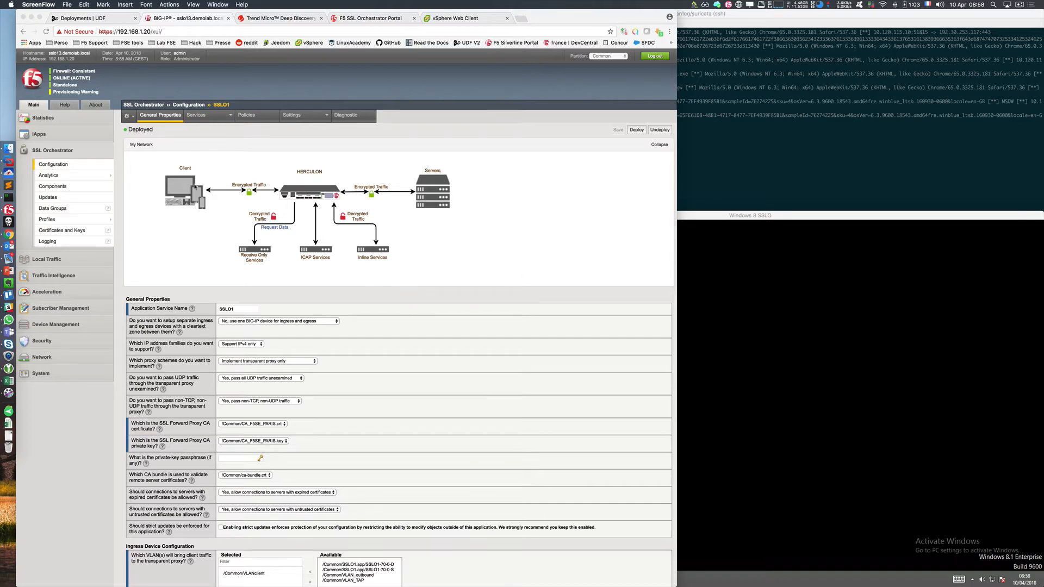
- Examine the SSLO1 general properties, including the proxy scheme and the options for passing UDP traffic
left_click(75, 54)
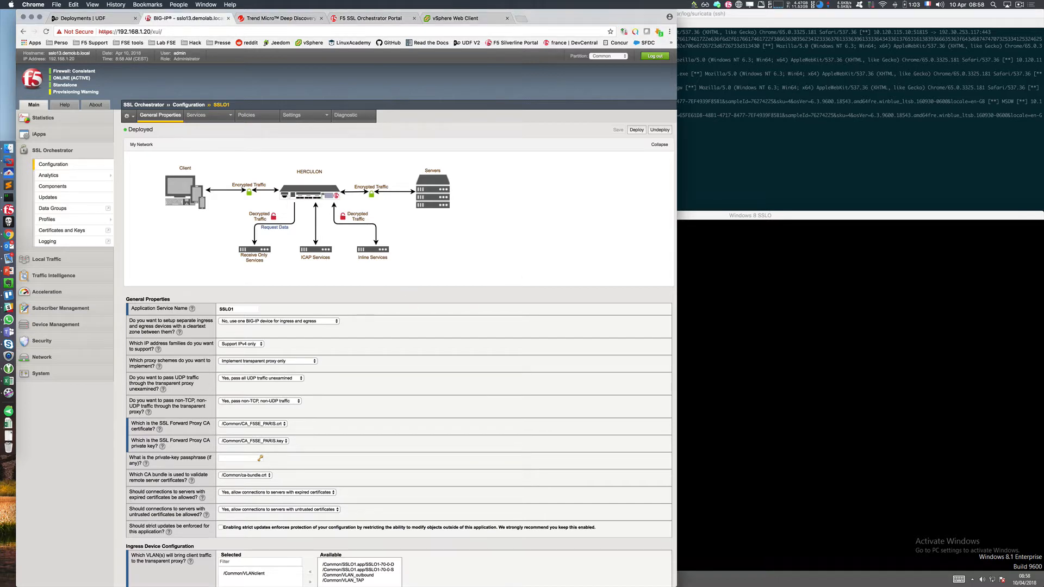
mouse_move(76, 53)
scroll(404, 331, "down", 1)
scroll(403, 332, "up", 1)
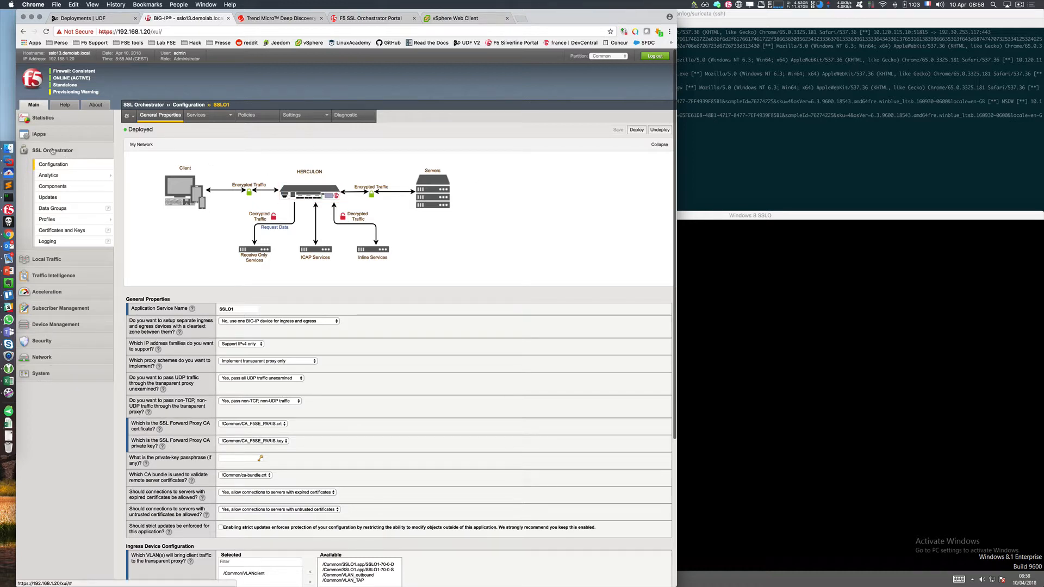
scroll(256, 250, "down", 5)
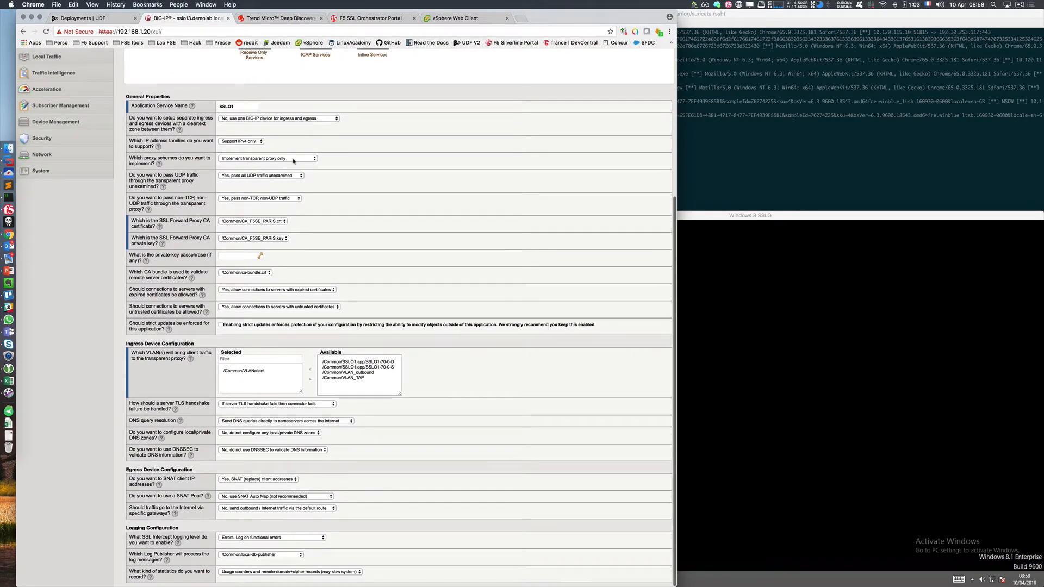
left_click(241, 160)
left_click(293, 176)
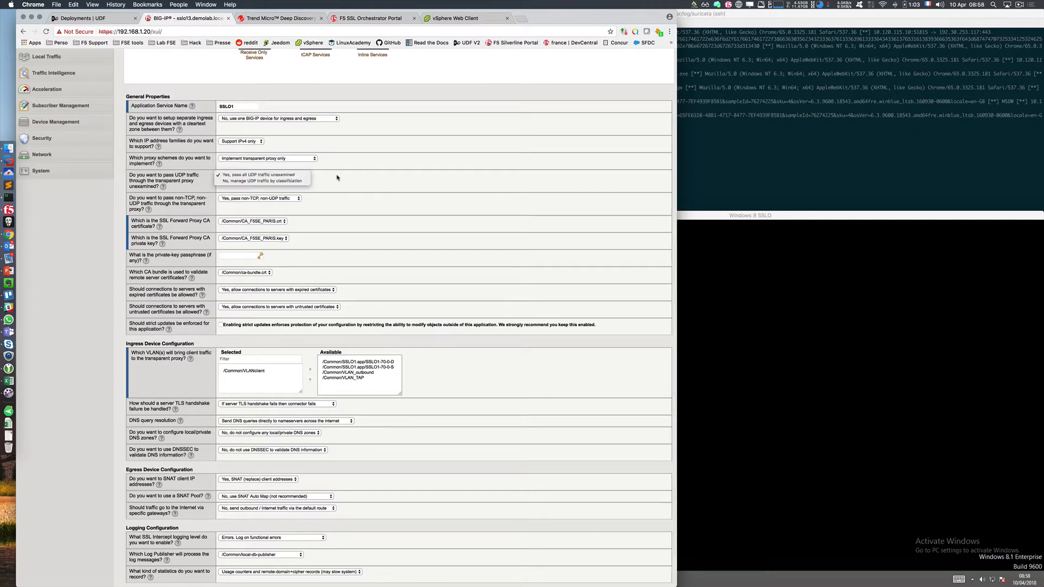
left_click(365, 177)
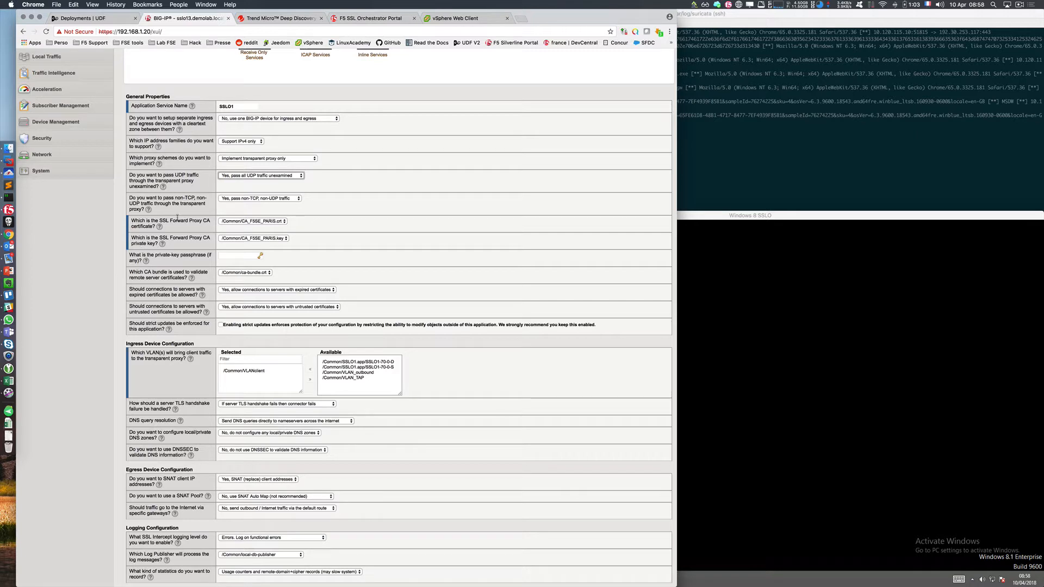
- Check the SSL Forward Proxy CA certificate and private key choices, plus the ingress, egress and logging settings
left_click(270, 221)
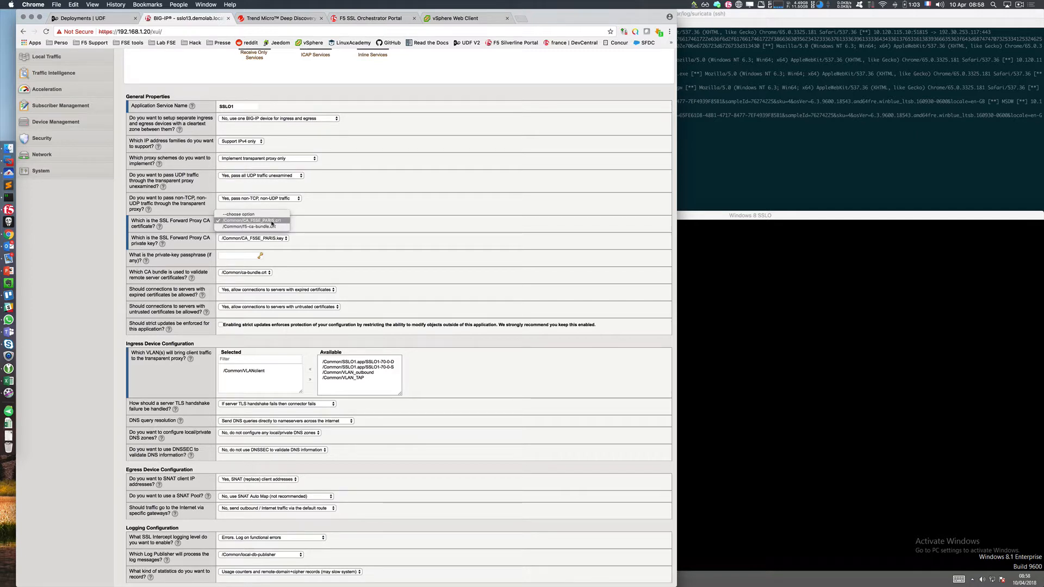
left_click(272, 223)
left_click(281, 240)
left_click(335, 241)
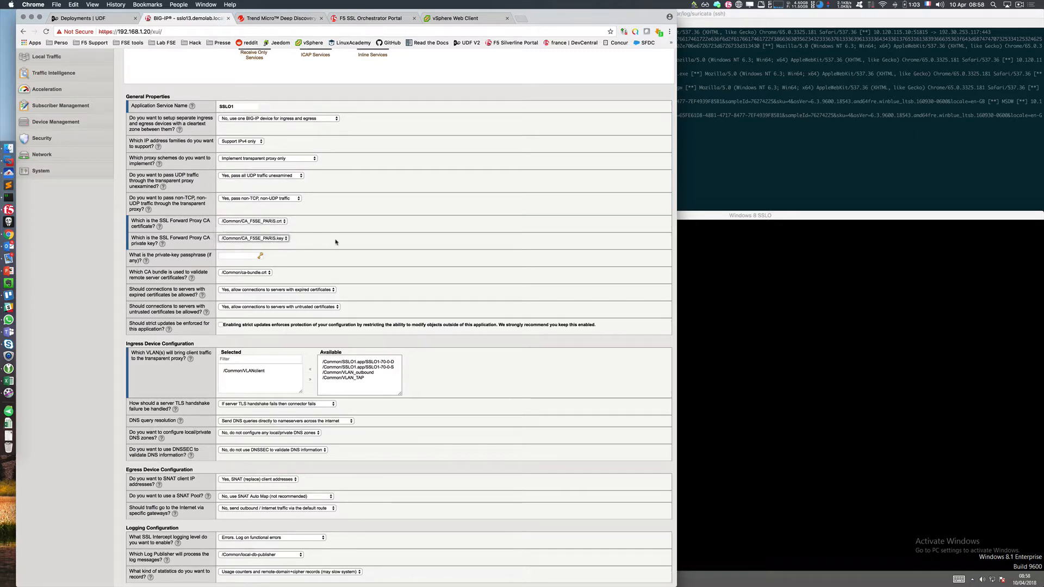
scroll(337, 267, "up", 5)
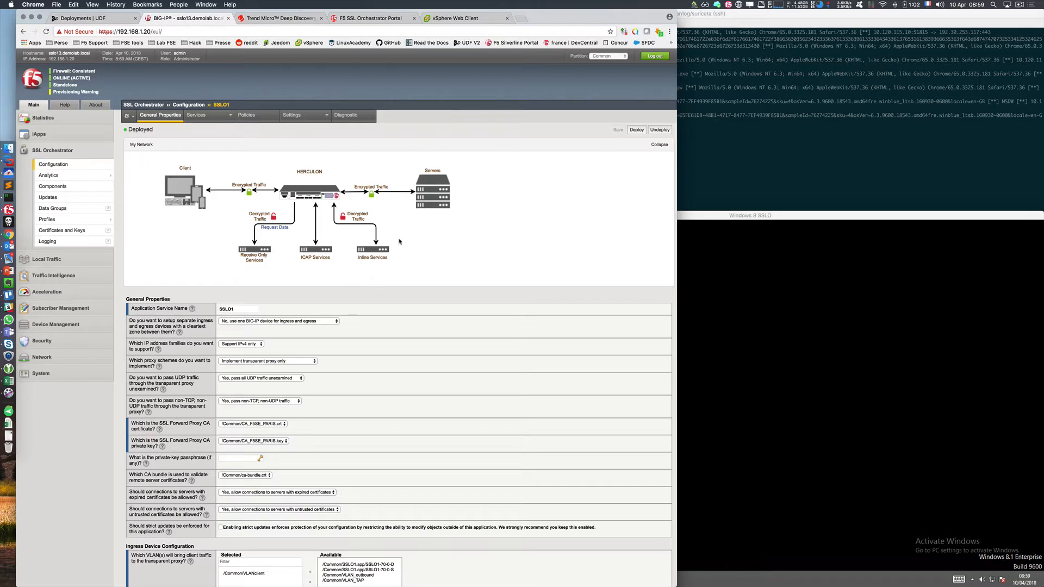
scroll(365, 289, "down", 5)
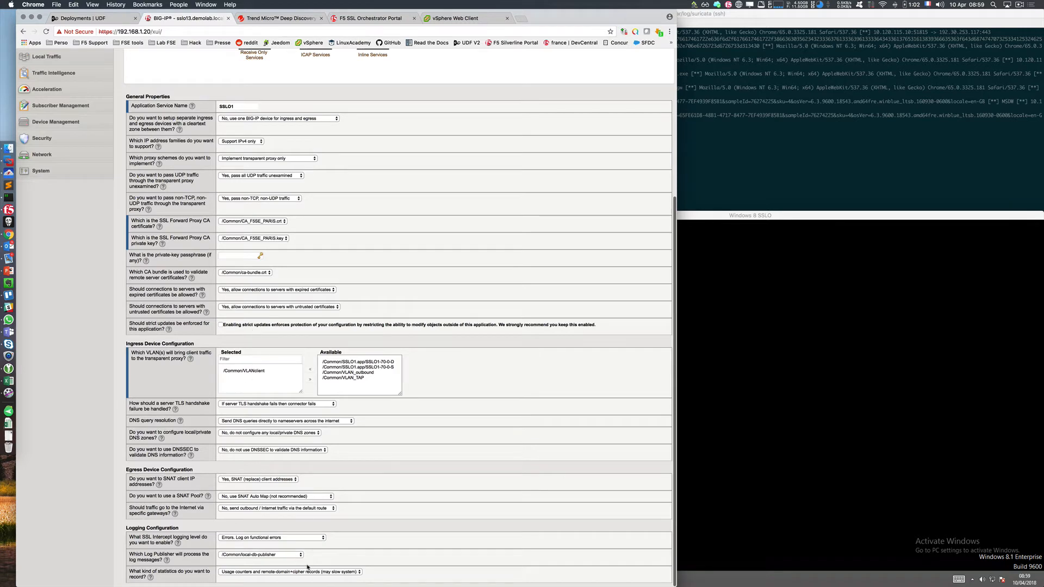
scroll(391, 480, "up", 5)
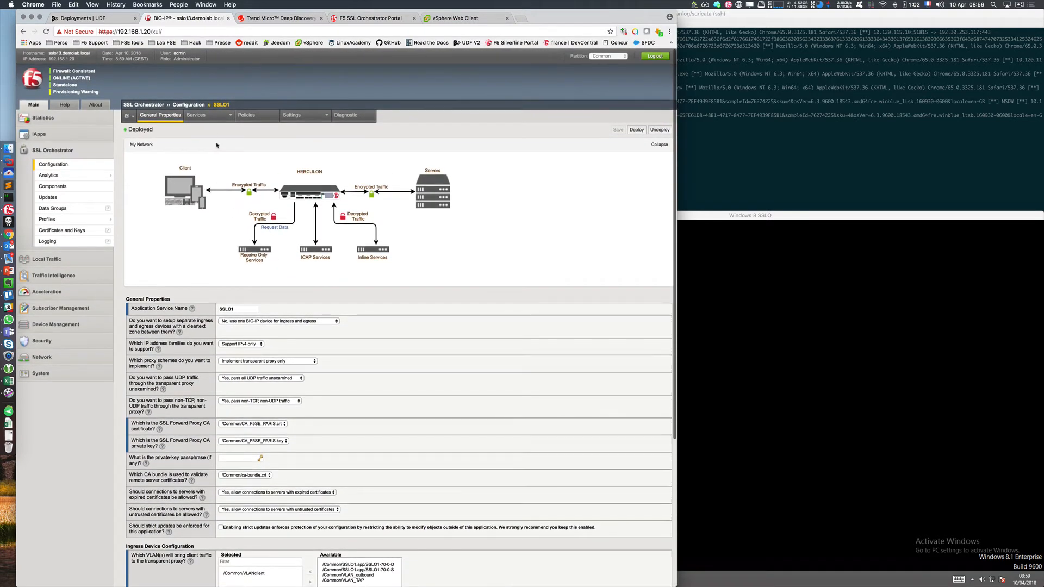
- Show the receive-only services, check the Trend Micro Deep Discovery Inspector dashboard and return to the BIG-IP page
mouse_move(219, 117)
left_click(261, 249)
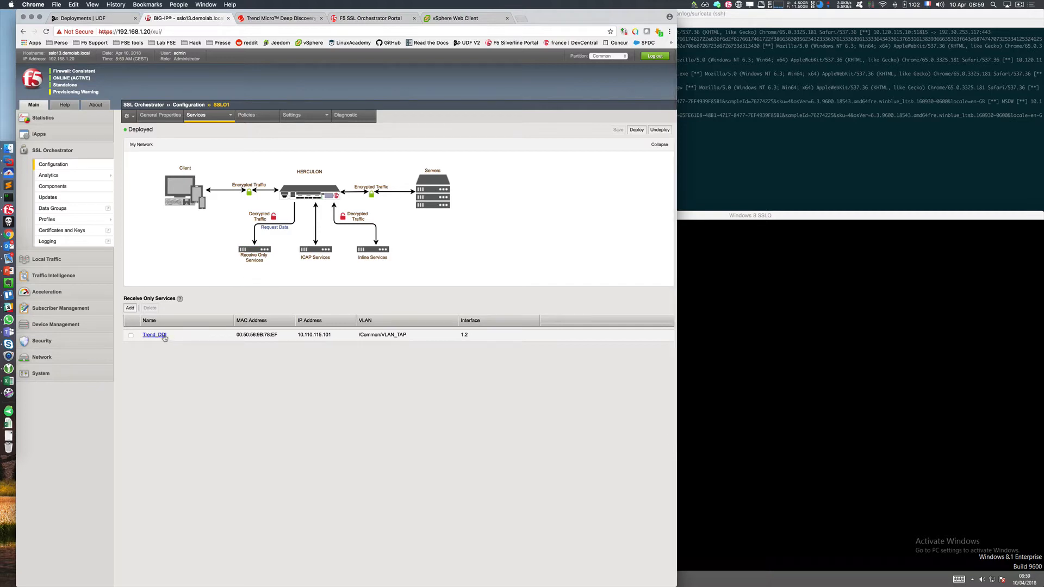
left_click(276, 20)
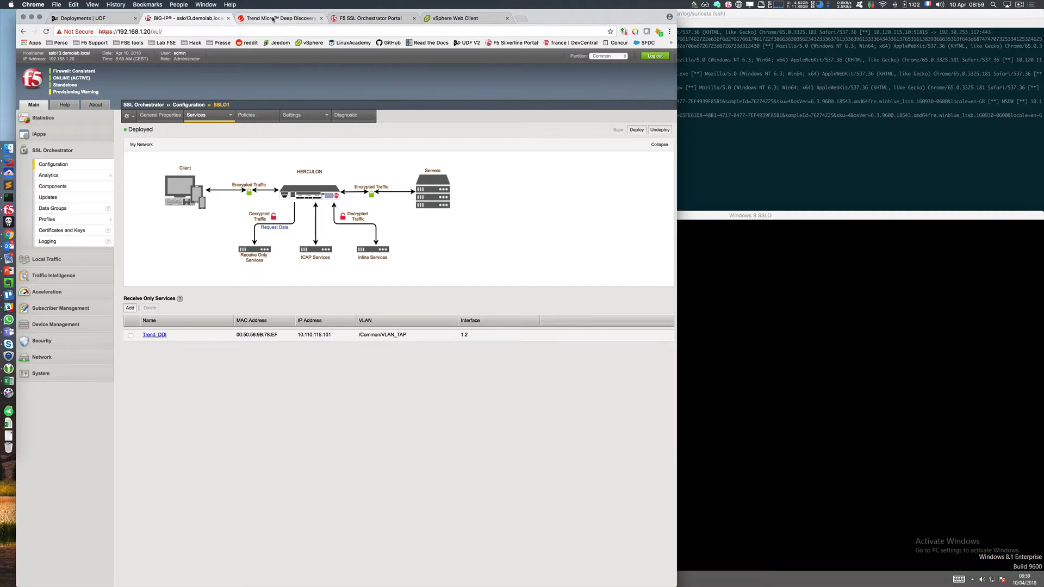
left_click(54, 84)
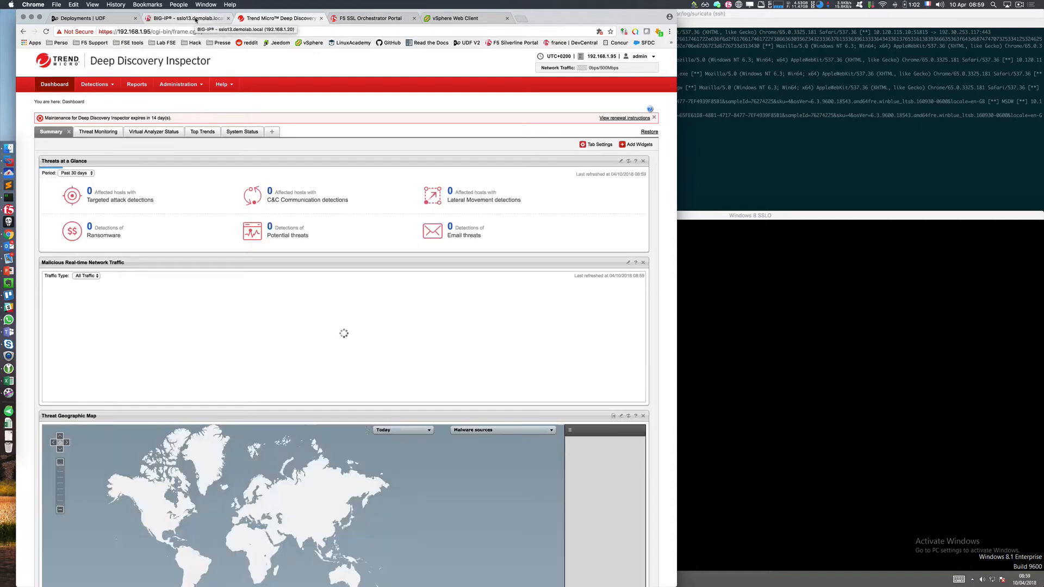
left_click(195, 19)
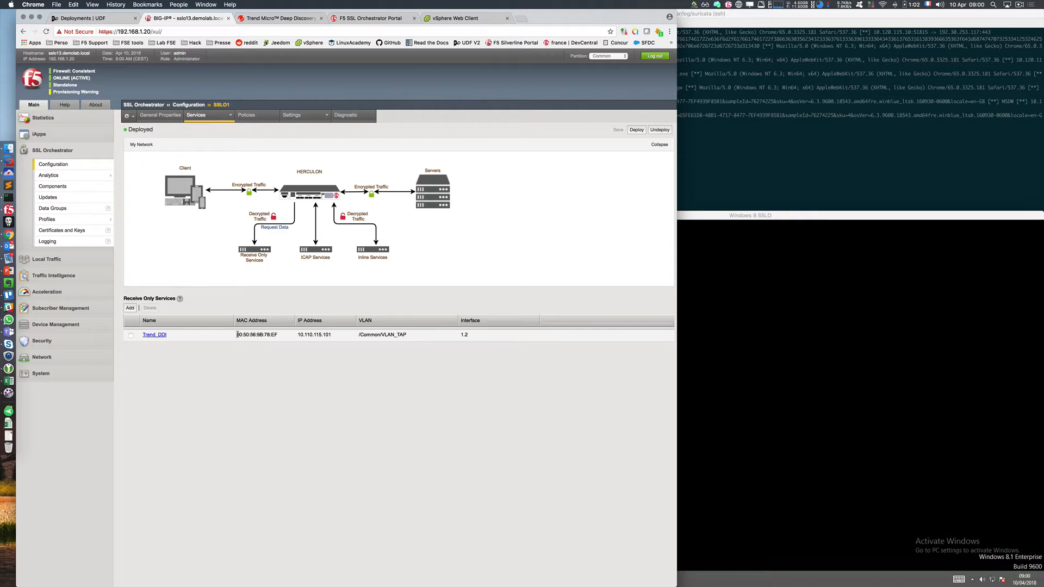
- Examine the Trend_DDI receive-only service's MAC address, IP address and interface
left_click_drag(237, 334, 280, 338)
left_click_drag(345, 336, 297, 338)
left_click(323, 347)
left_click(303, 348)
left_click_drag(472, 337, 460, 337)
left_click(458, 347)
scroll(363, 337, "up", 2)
scroll(318, 309, "down", 2)
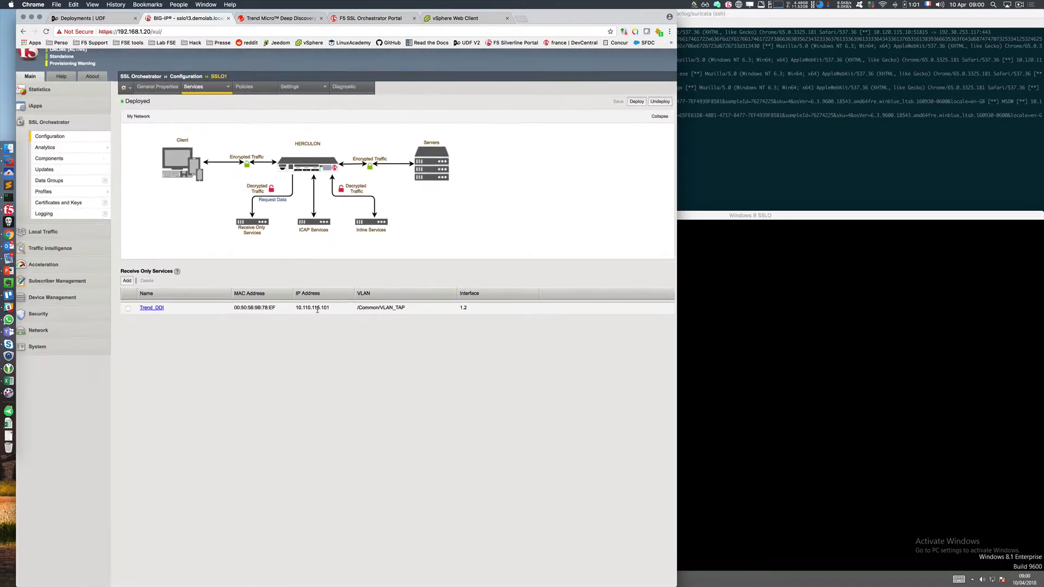
- Open the IPS inline service for editing and view its service type options
left_click(374, 224)
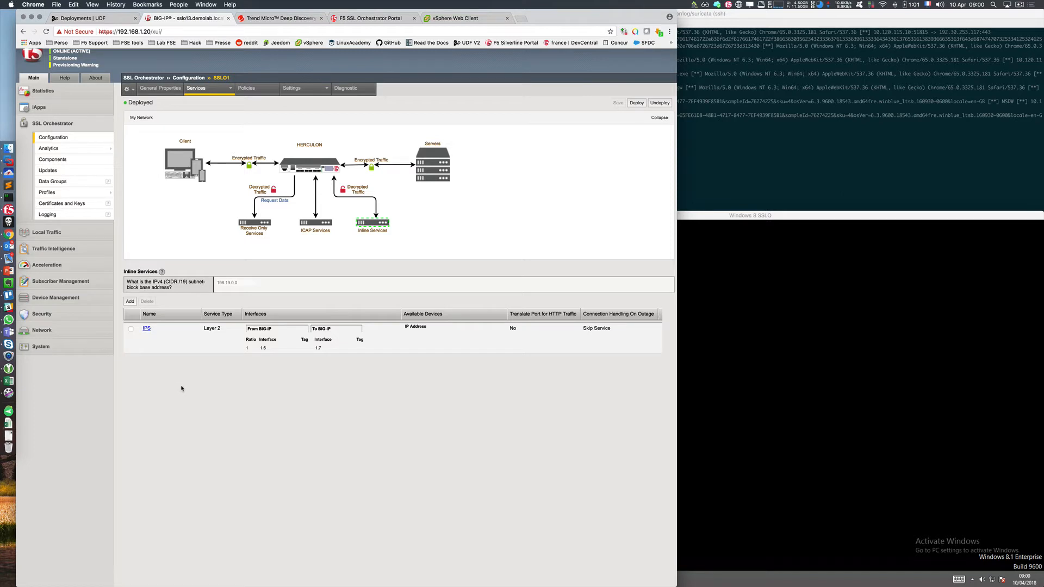
left_click(146, 330)
left_click(215, 329)
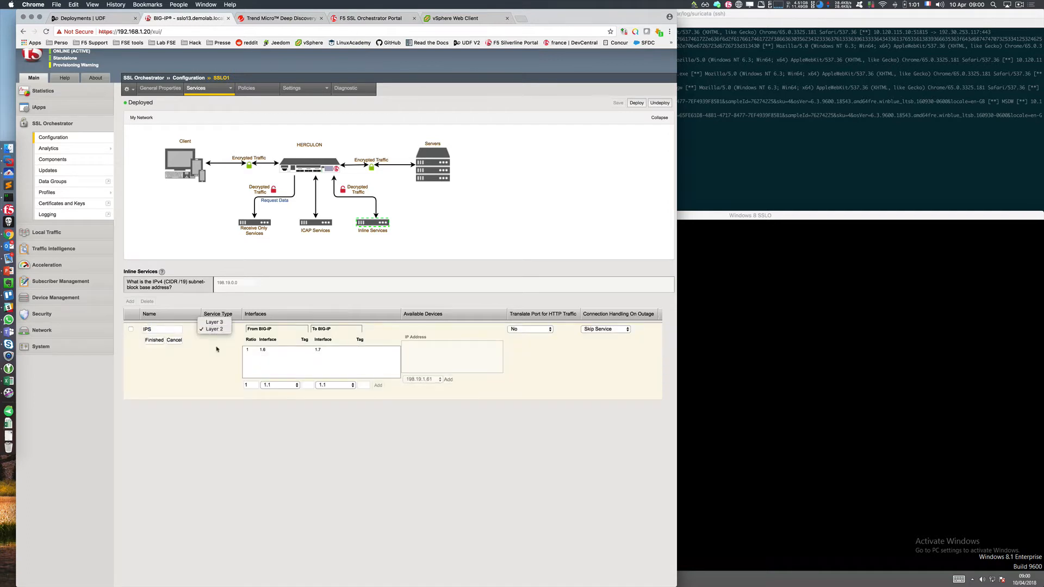
left_click(218, 352)
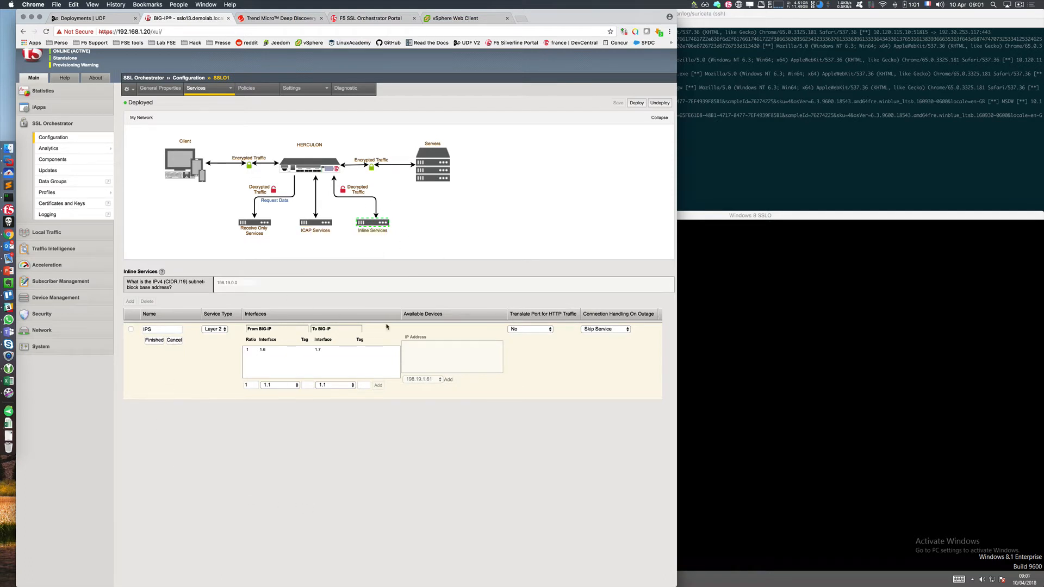
- Check the IPS service's HTTP port translation and outage handling options, and finish editing with Skip Service kept
left_click(548, 334)
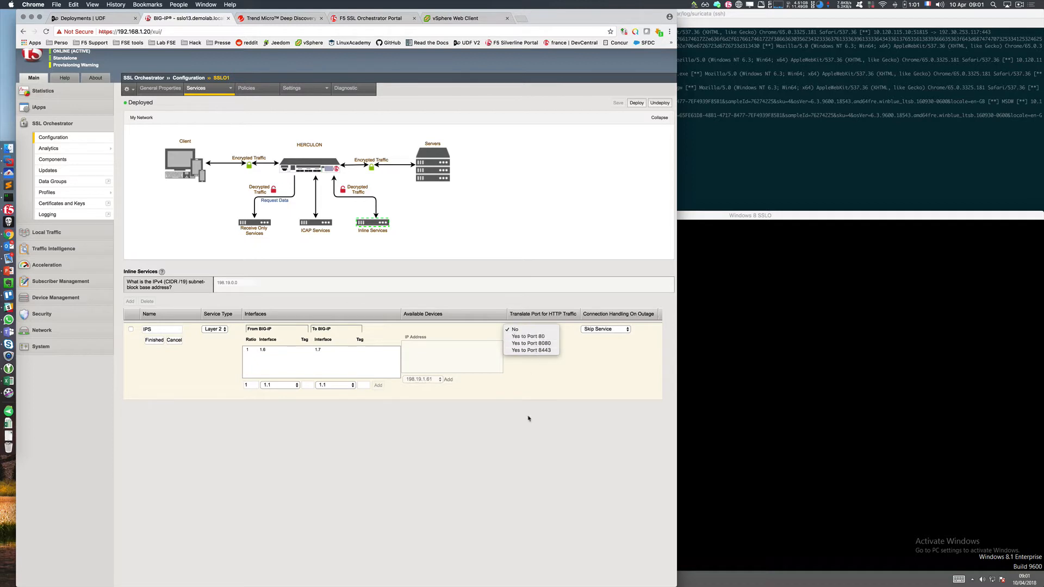
left_click(545, 468)
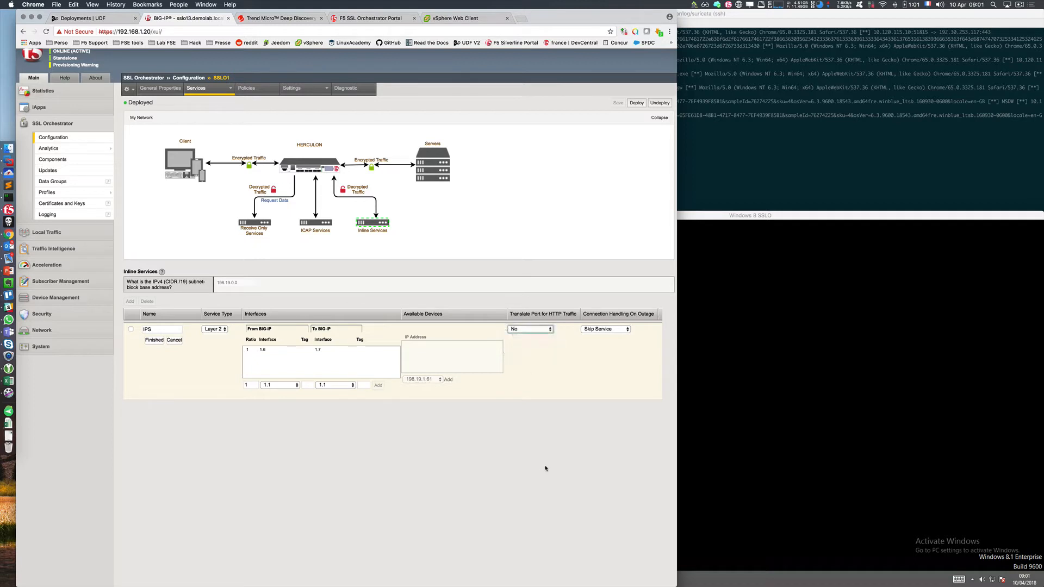
left_click(396, 469)
scroll(171, 345, "up", 1)
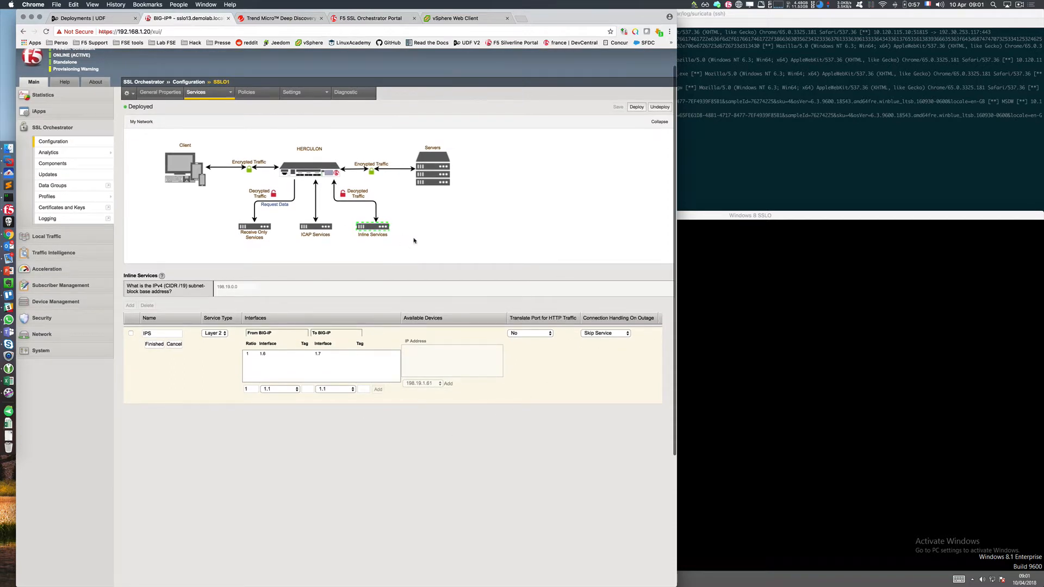
left_click(606, 333)
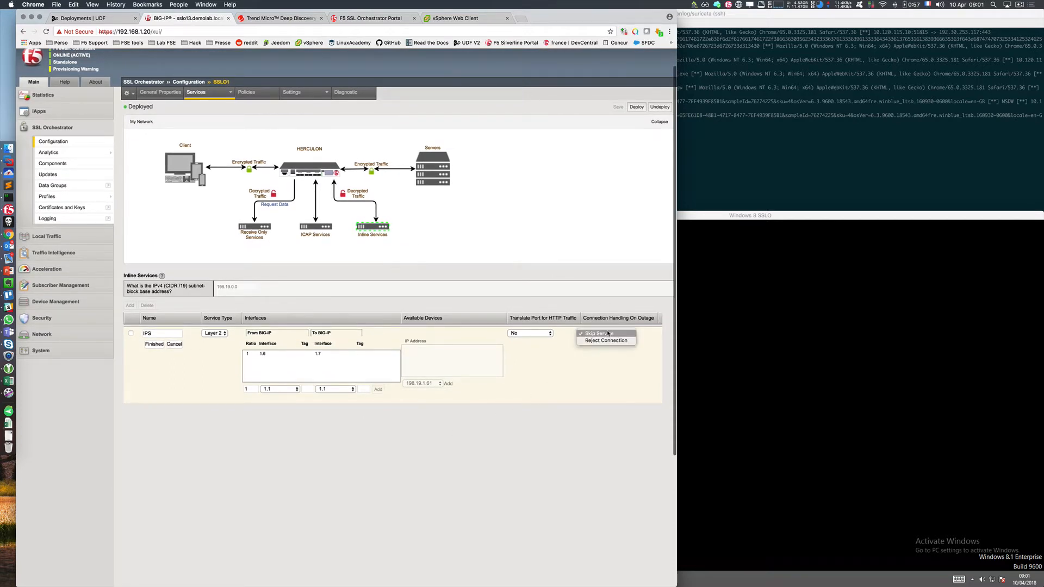
left_click(601, 425)
left_click(157, 343)
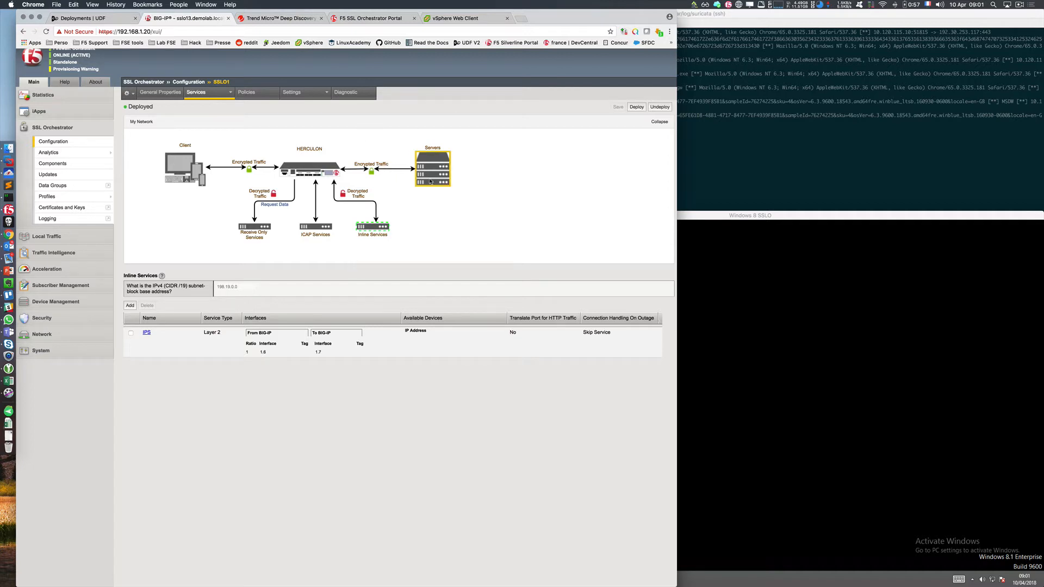
- Return to the SSLO1 general properties and review the deployment settings
left_click(165, 96)
scroll(293, 326, "down", 4)
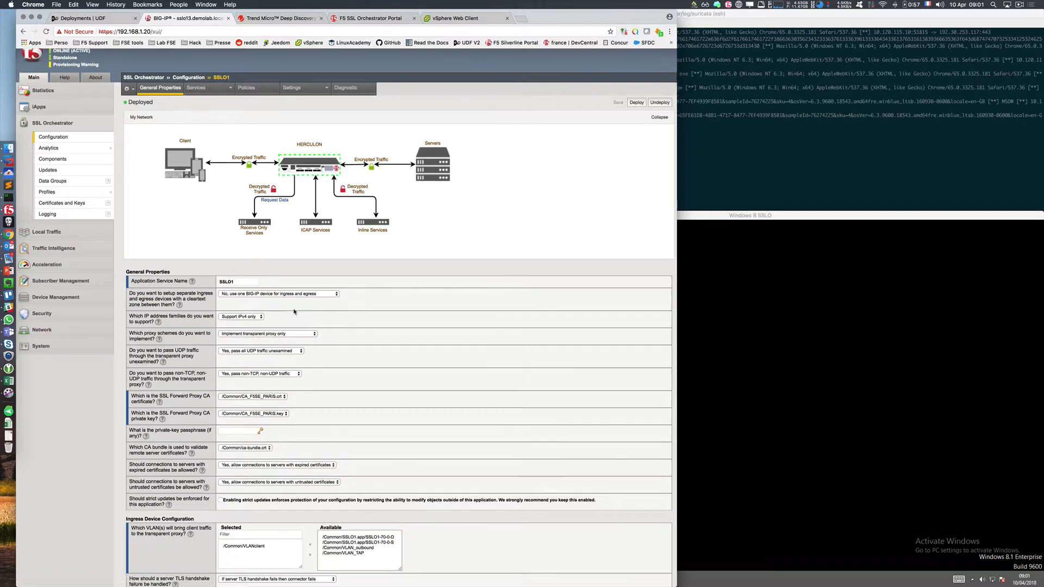
scroll(293, 311, "up", 5)
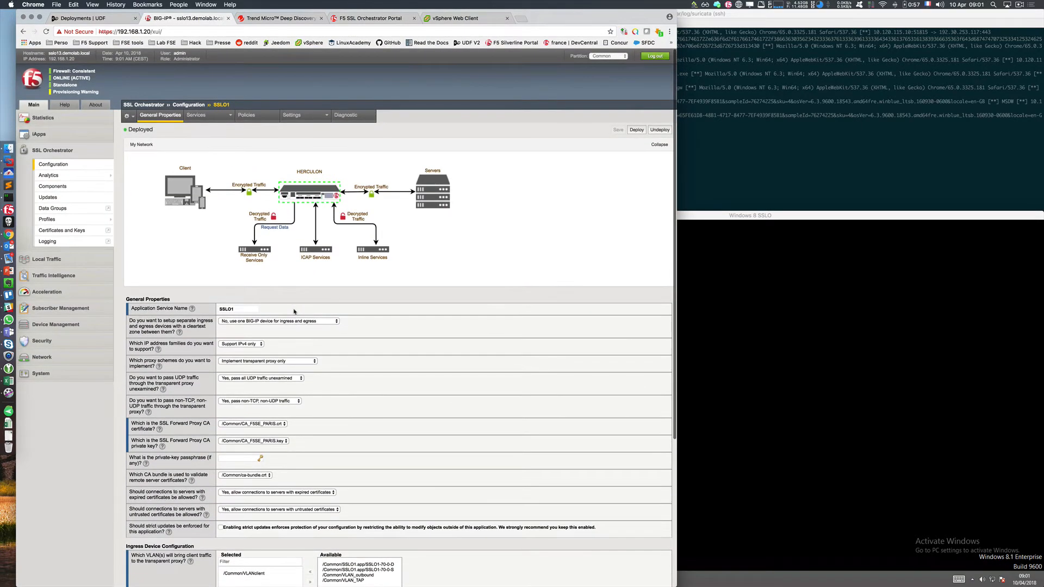
scroll(294, 311, "down", 5)
scroll(293, 311, "up", 5)
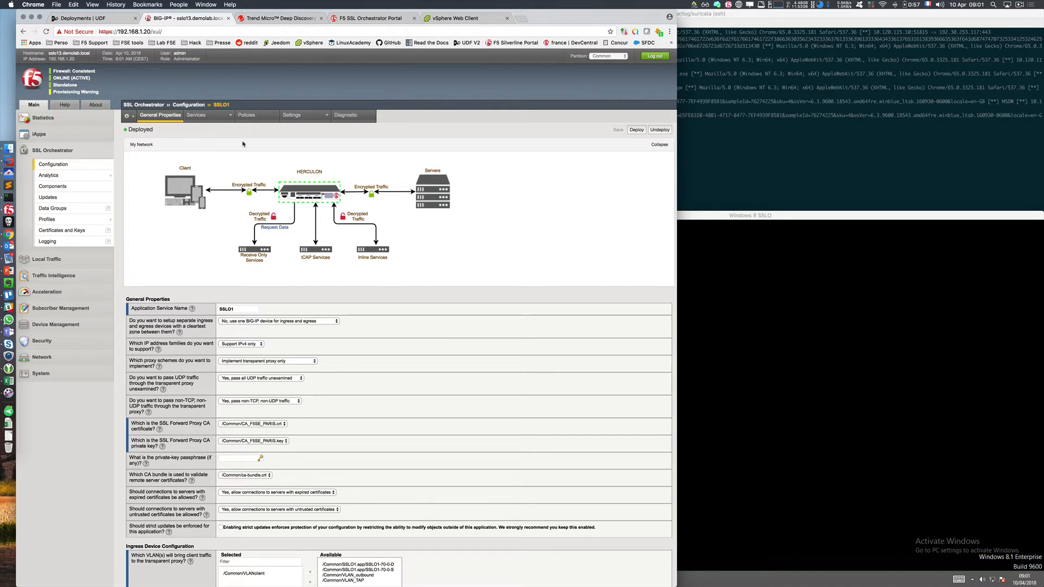
- View the Deep Discovery Inspector dashboard and the Suspicious Destinations list with its add field in the F5 SSL Orchestrator Portal
left_click(267, 21)
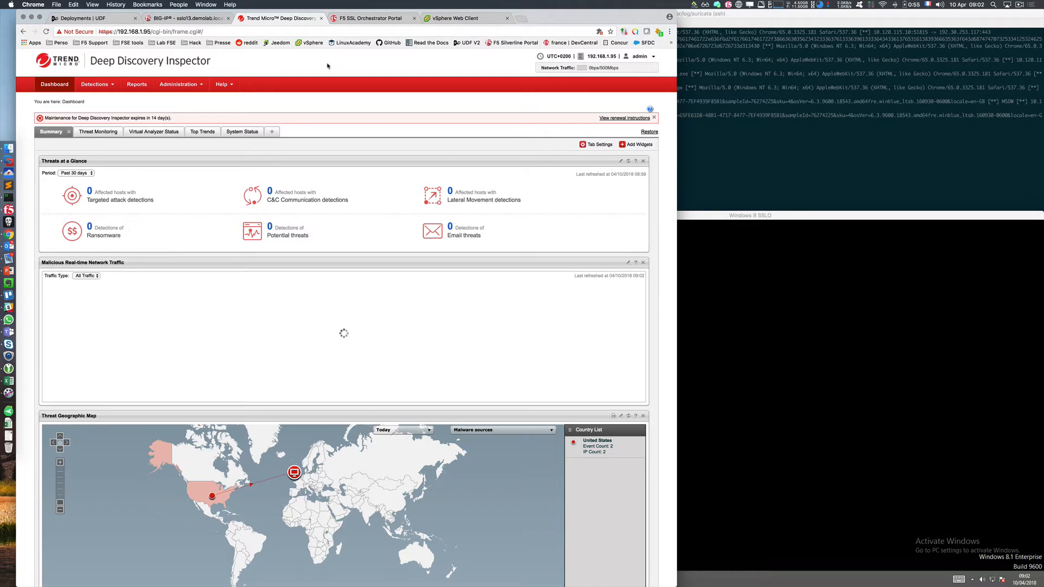
left_click(373, 19)
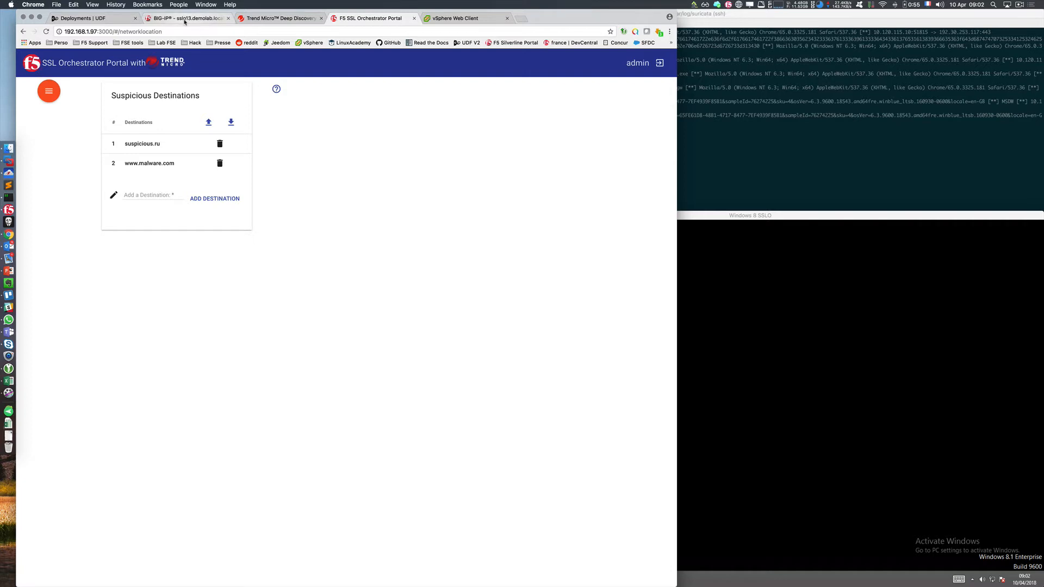
left_click(300, 19)
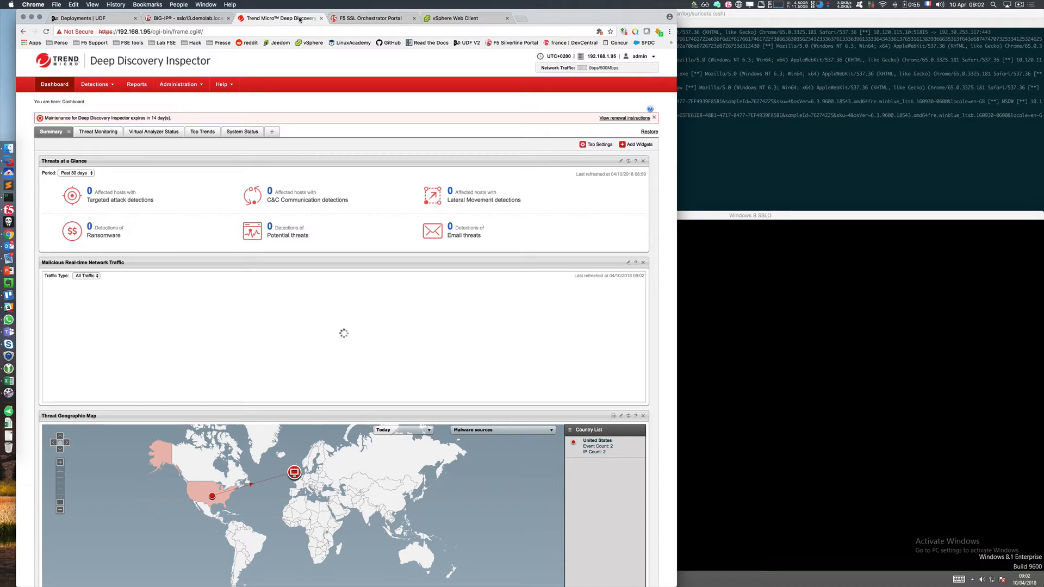
left_click(385, 20)
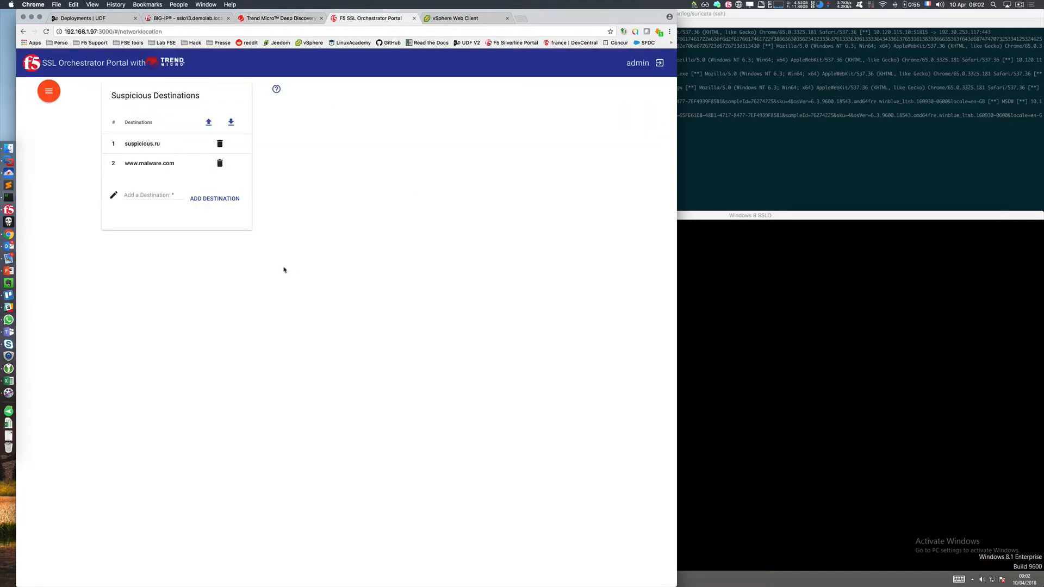
left_click(154, 191)
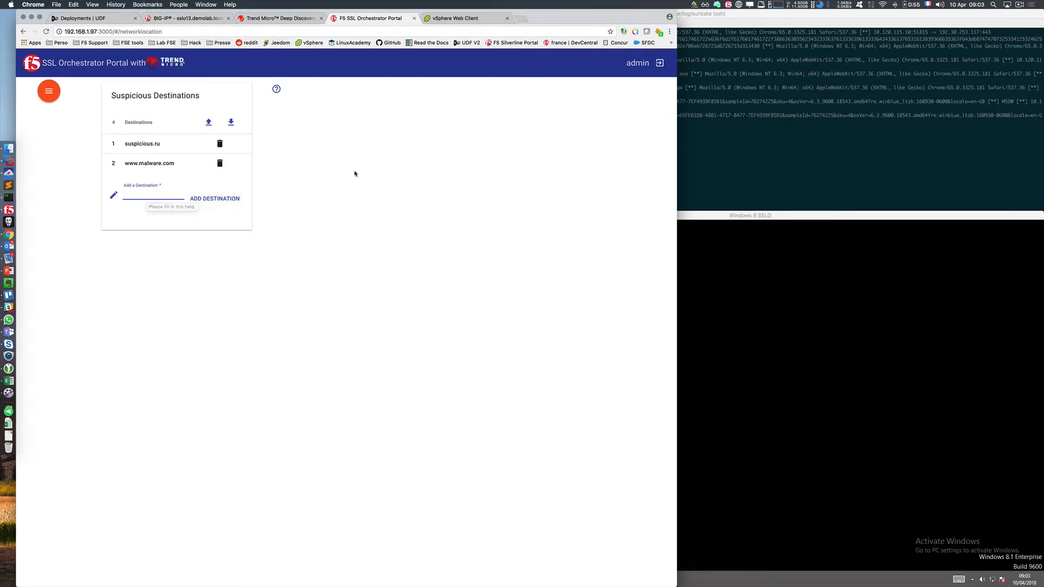
- Switch to the Windows 8 SSLO remote desktop and open a private browsing window in Google Chrome
left_click(185, 18)
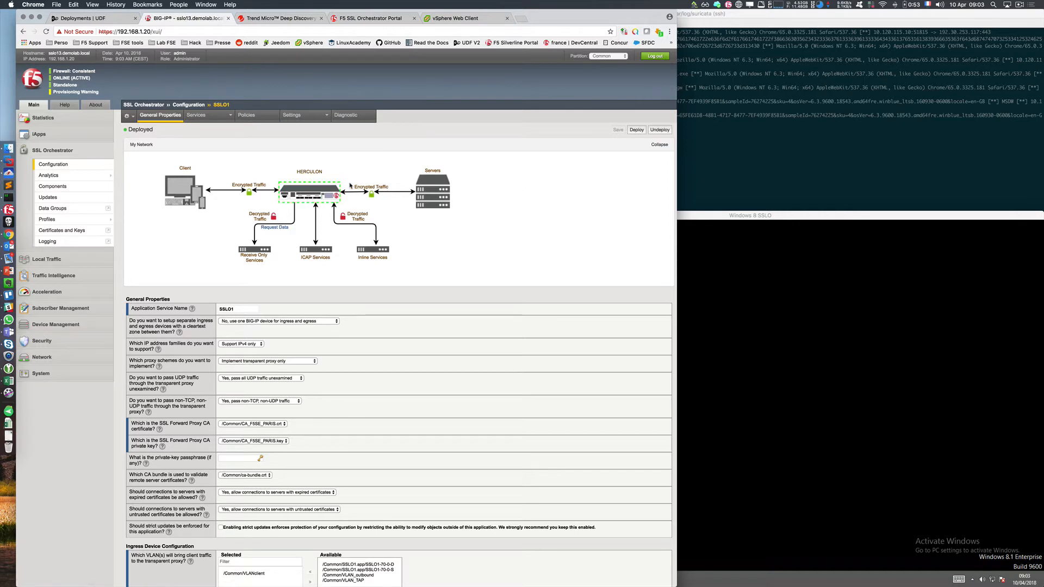
left_click(779, 319)
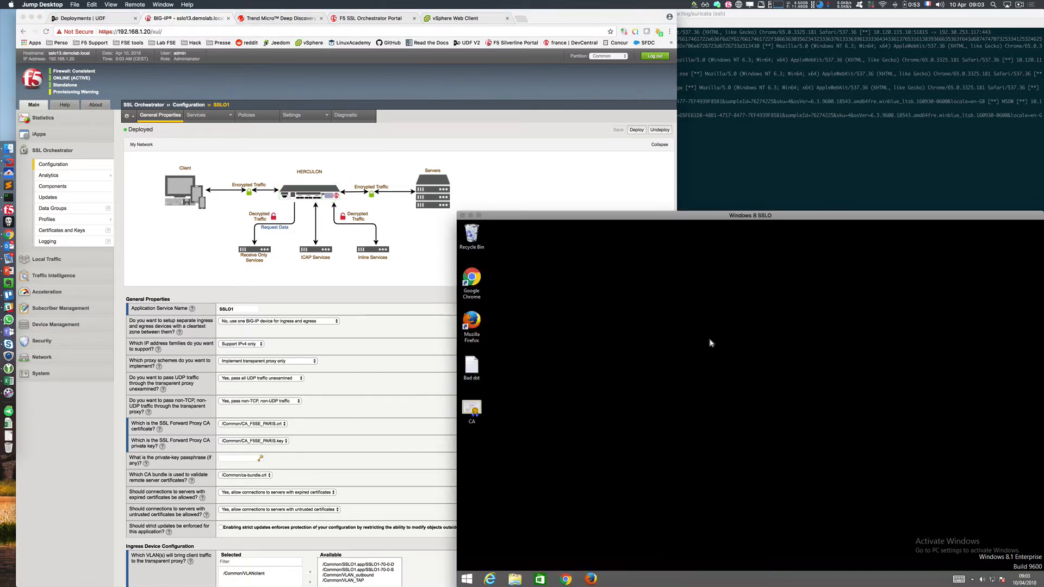
right_click(566, 583)
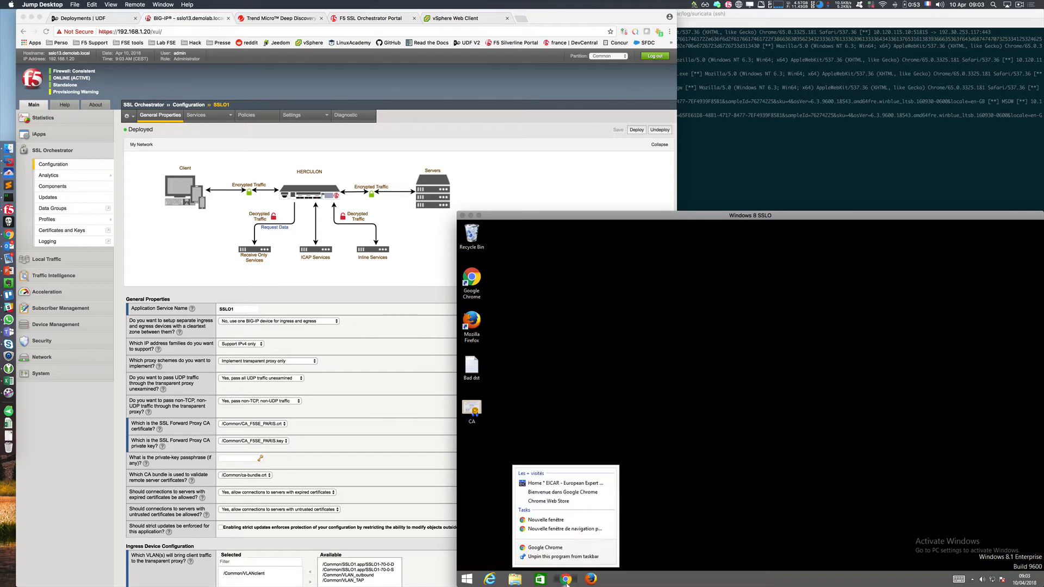
left_click(564, 529)
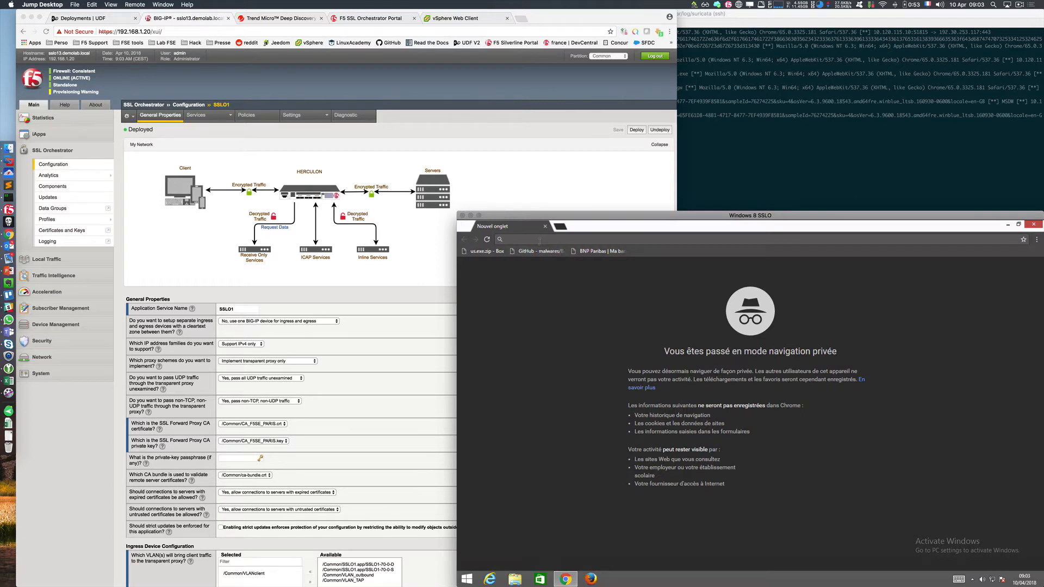
- Load perdu.com in the private window, and switch to the iTerm2 Suricata log to separate its entries with blank lines
type("perdu.com")
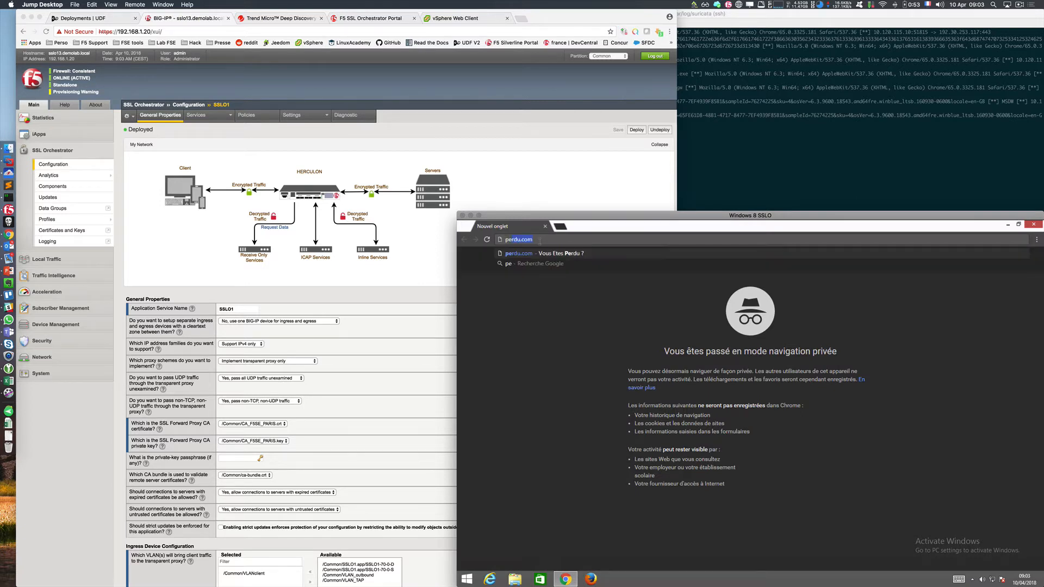
key("Return")
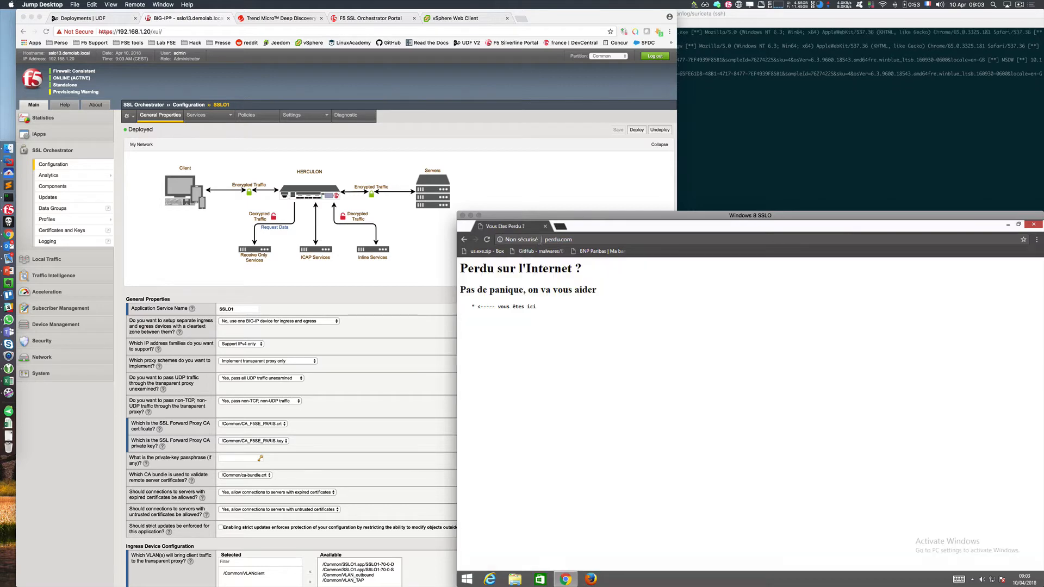
left_click(791, 110)
key("Return")
key("Return")
key("Return")
key("Return")
key("Return")
key("Return")
key("Return")
key("Return")
key("Return")
key("Return")
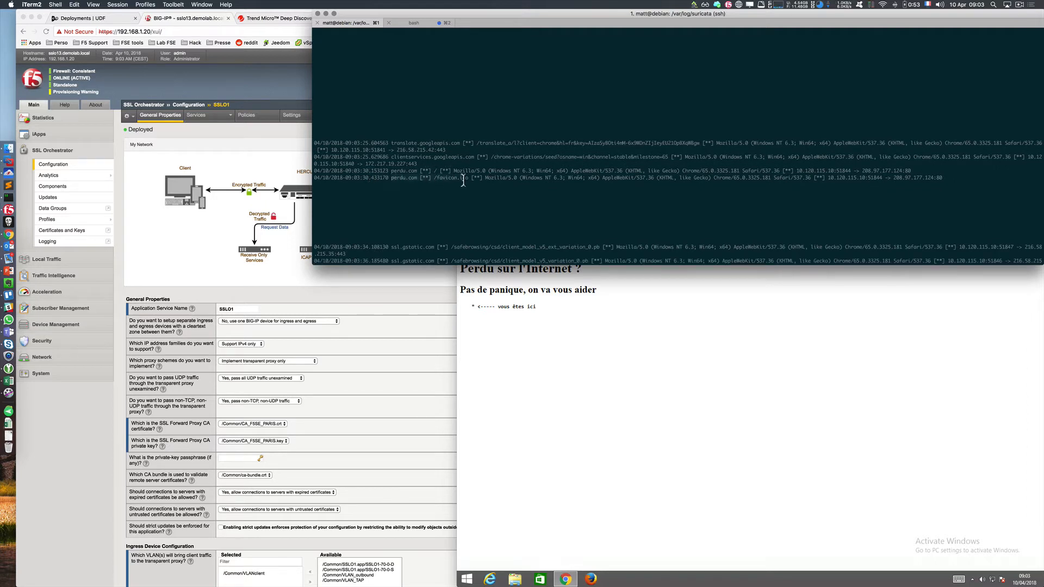
- Return to the Windows 8 SSLO desktop, load the bookmarked BNP Paribas site and view its certificate details
left_click(603, 345)
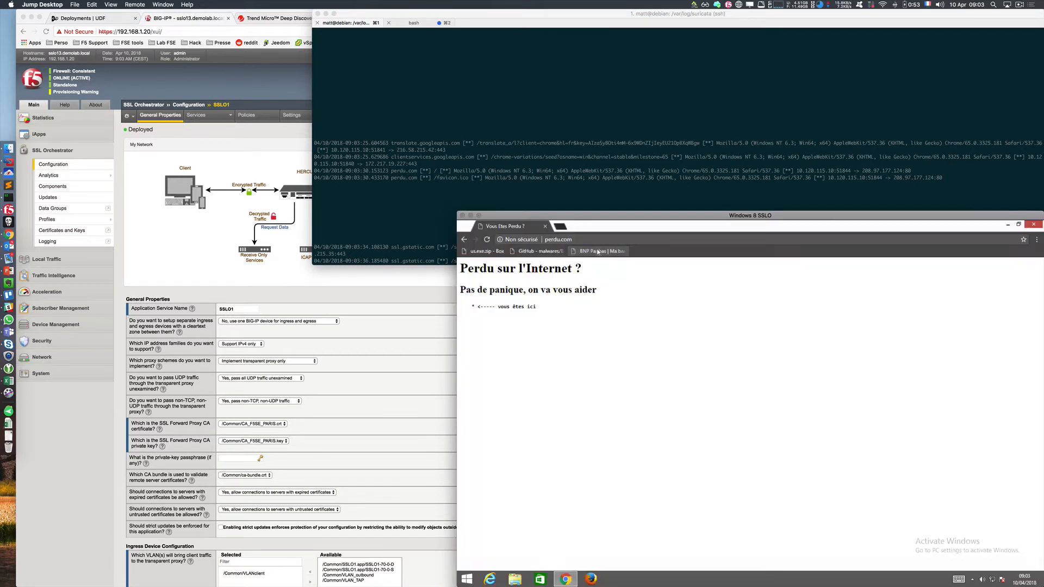
left_click(598, 251)
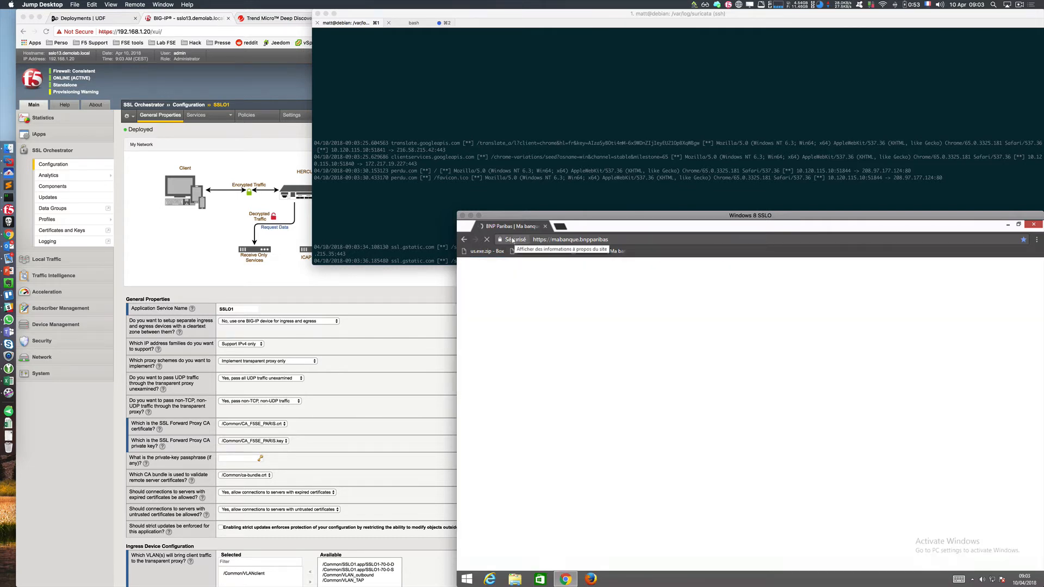
left_click(513, 239)
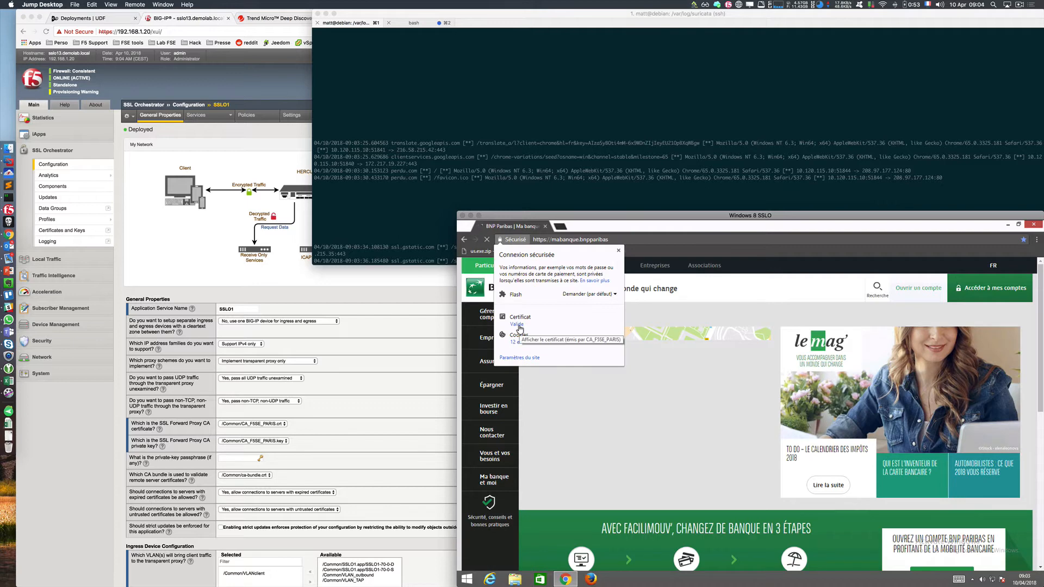
left_click(517, 242)
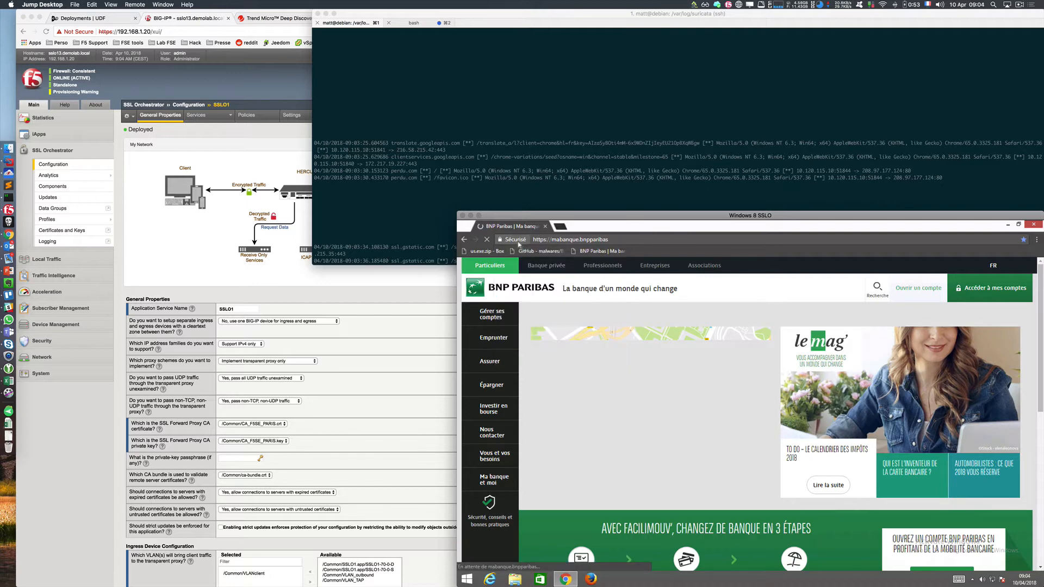
left_click(518, 242)
left_click(516, 327)
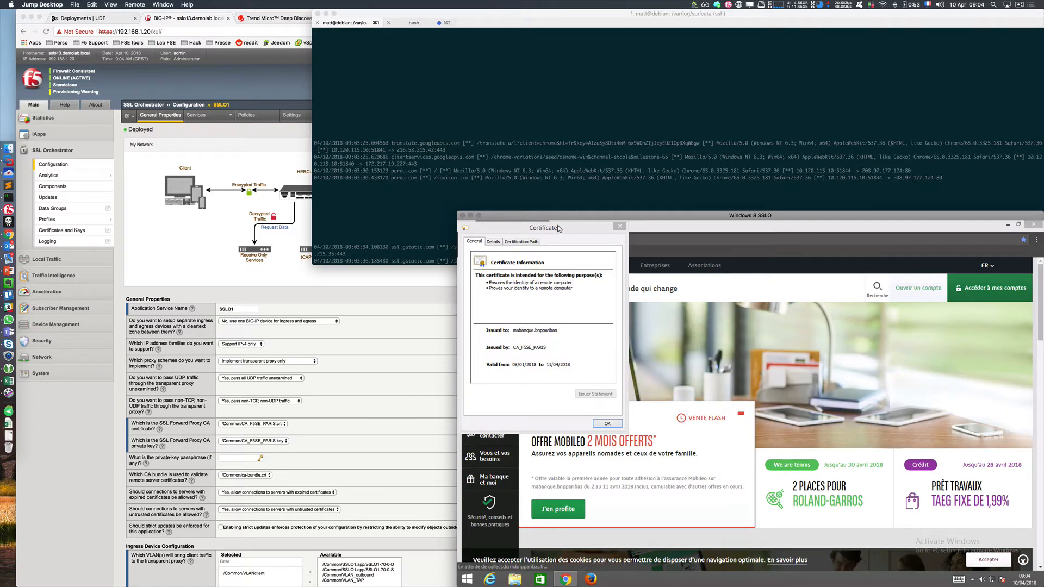
left_click_drag(559, 229, 683, 287)
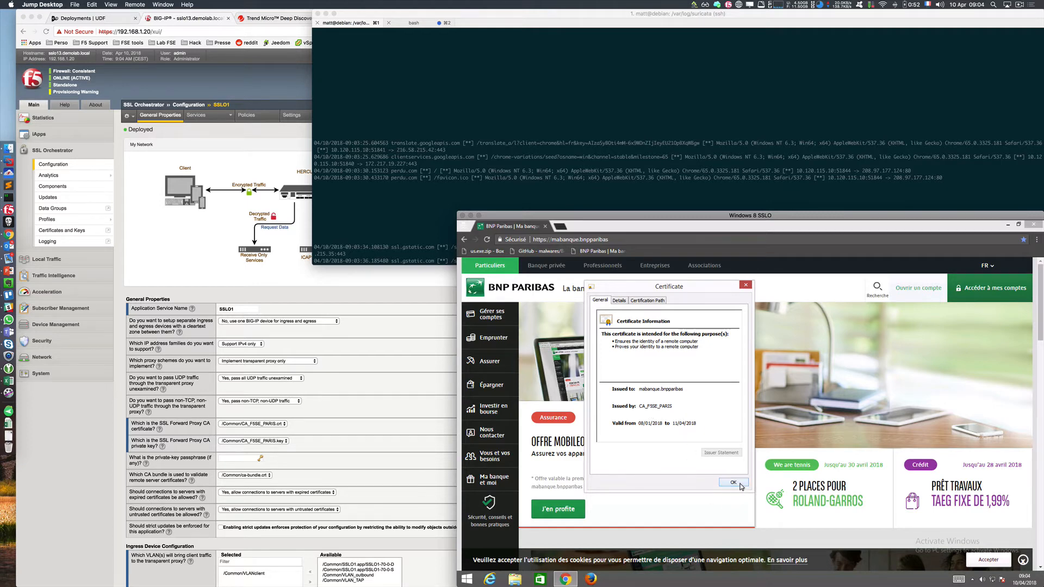
- Check the Suricata log in iTerm2 for the BNP Paribas traffic, and close the certificate window on the Windows client
left_click(575, 166)
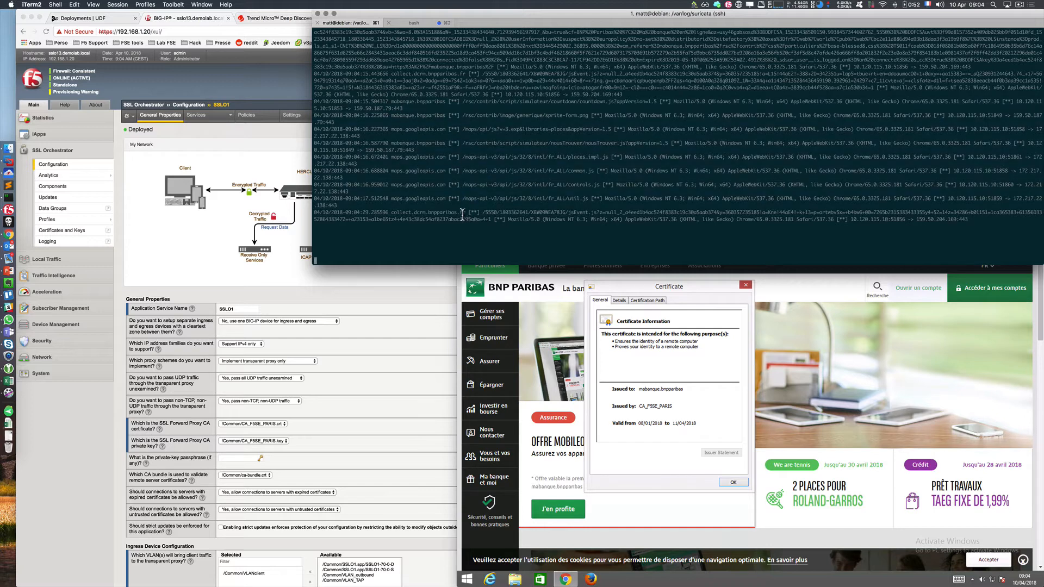
left_click(696, 352)
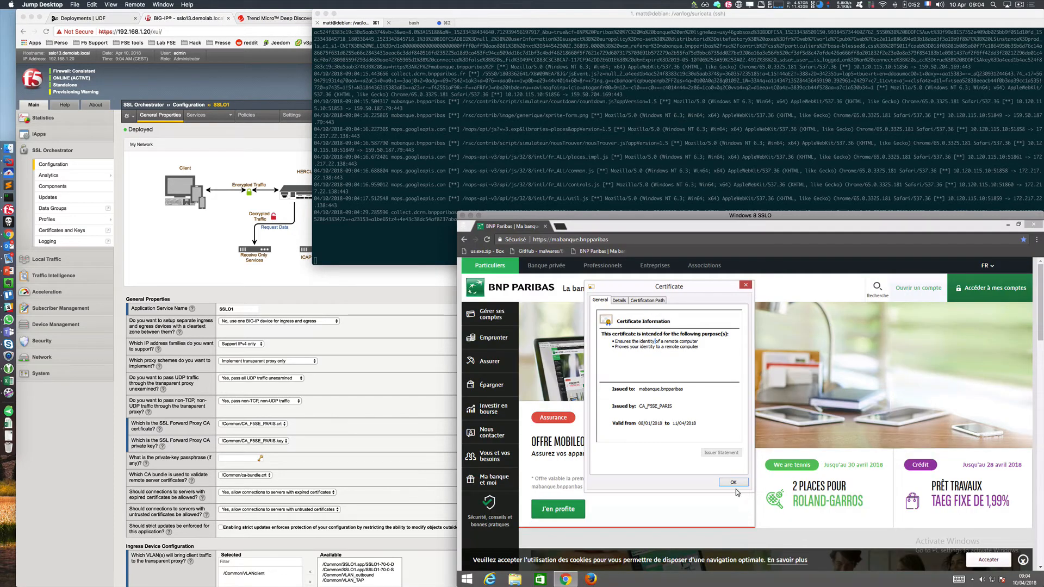
left_click(733, 483)
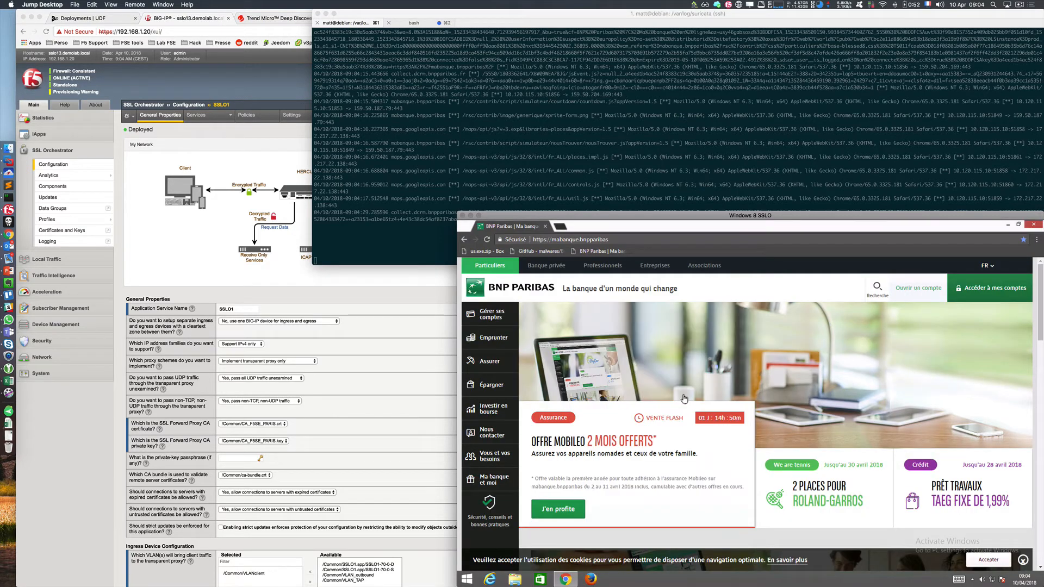
- Load the bookmarked GitHub malwares/Botnet page on the Windows client and check its requests in the Suricata log
left_click(557, 253)
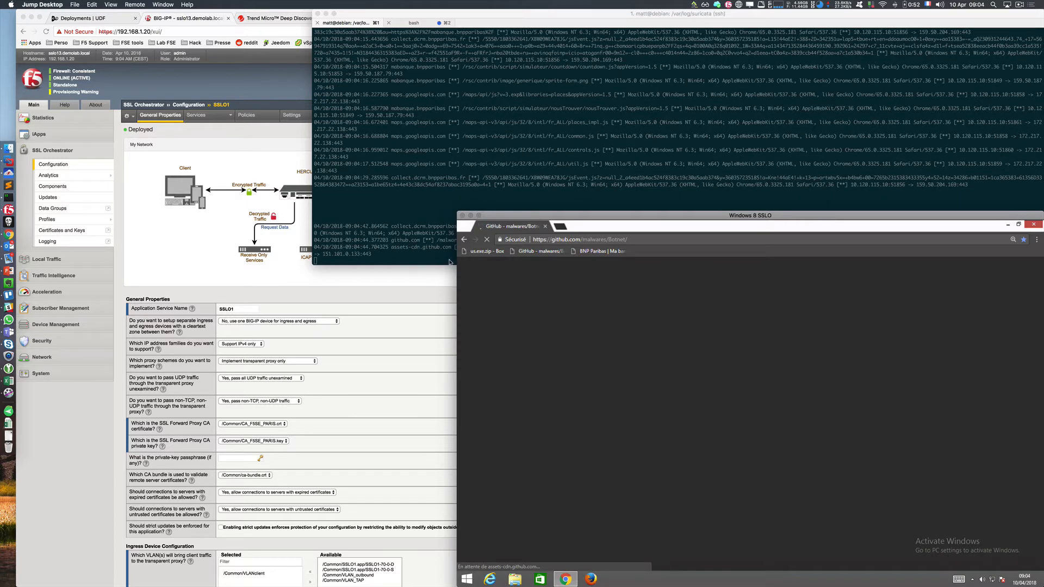
left_click(433, 248)
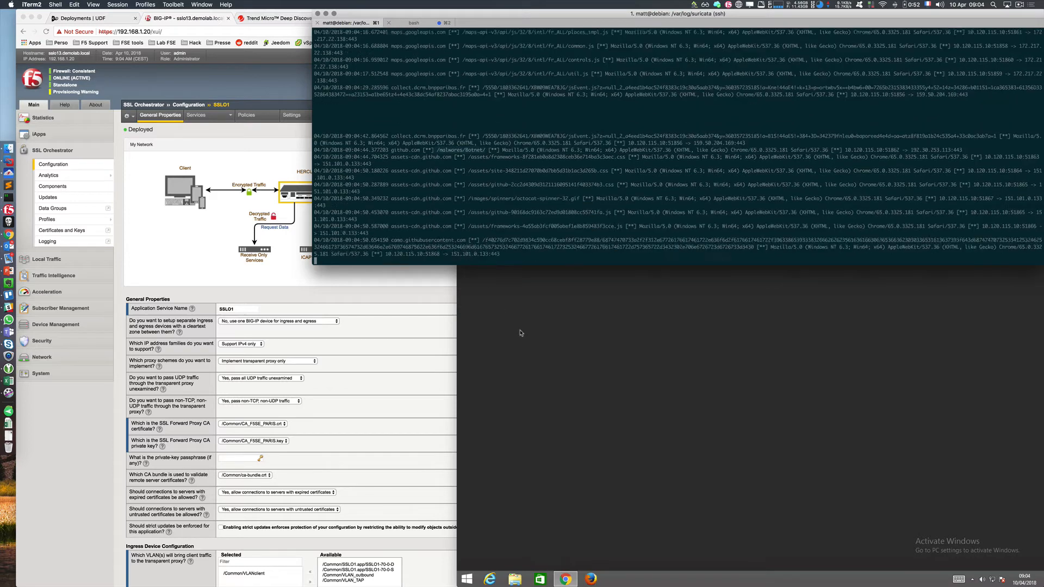
left_click(521, 333)
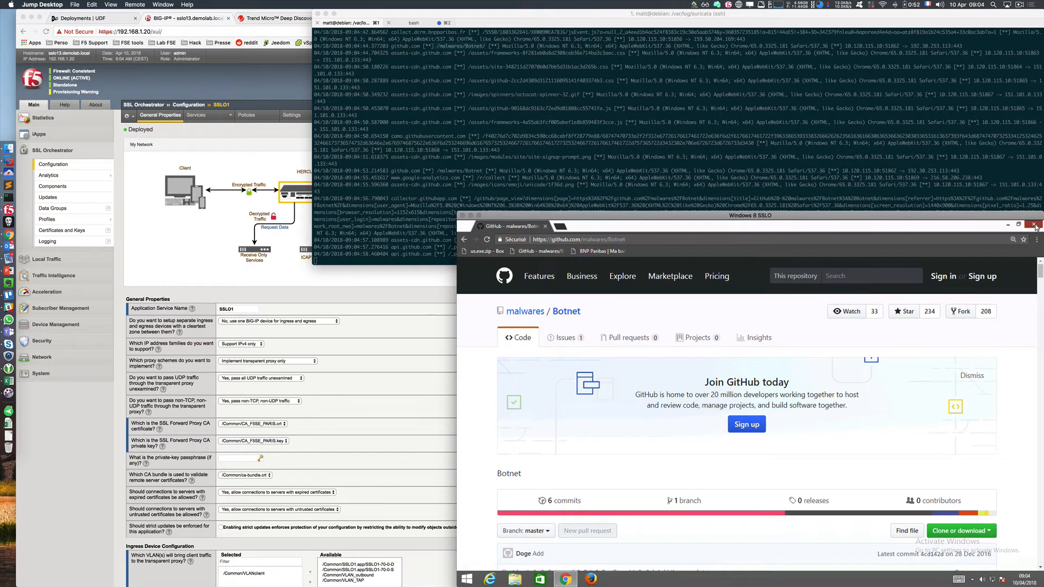
- Close the private browser window on the Windows client and add blank lines after the latest entries in the Suricata log
left_click(1035, 227)
left_click(724, 204)
key("Return")
key("Return")
key("Return")
key("Return")
key("Return")
key("Return")
key("Return")
key("Return")
key("Return")
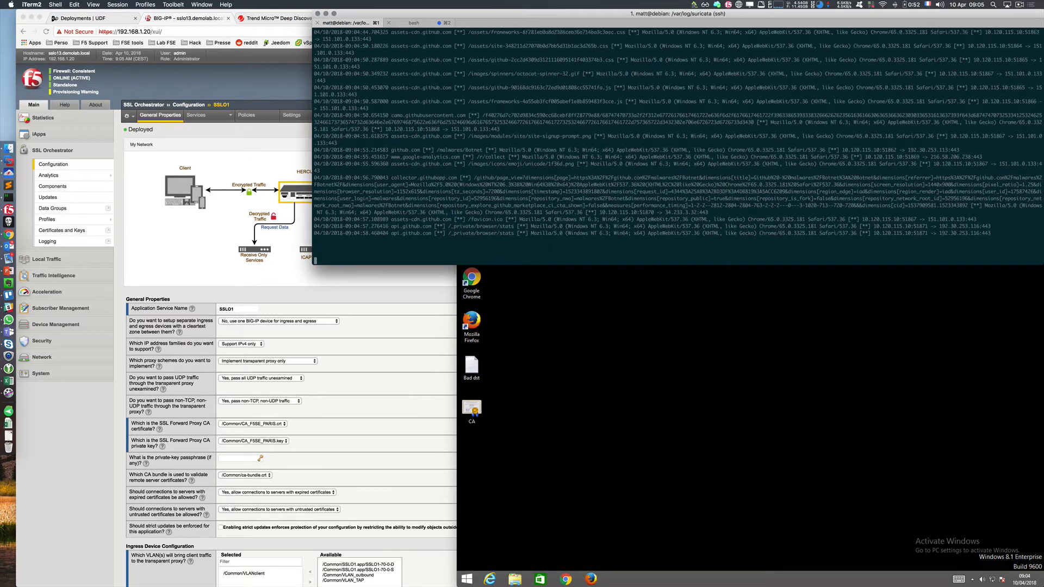
left_click(646, 289)
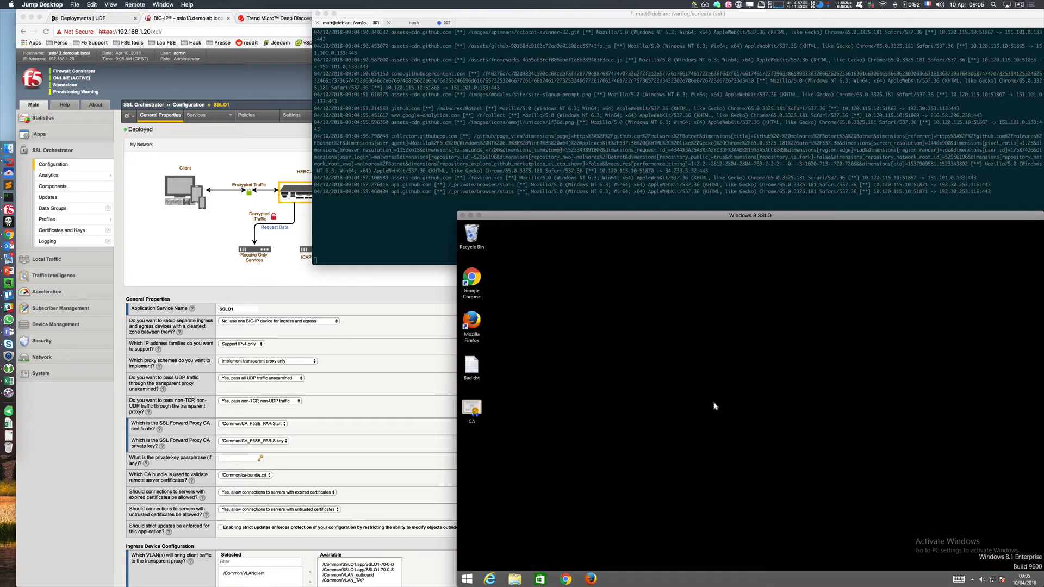
- Switch to the F5 SSL Orchestrator page in Chrome and review SSLO1's policies, including service chains and TCP service chain classifiers
left_click(150, 269)
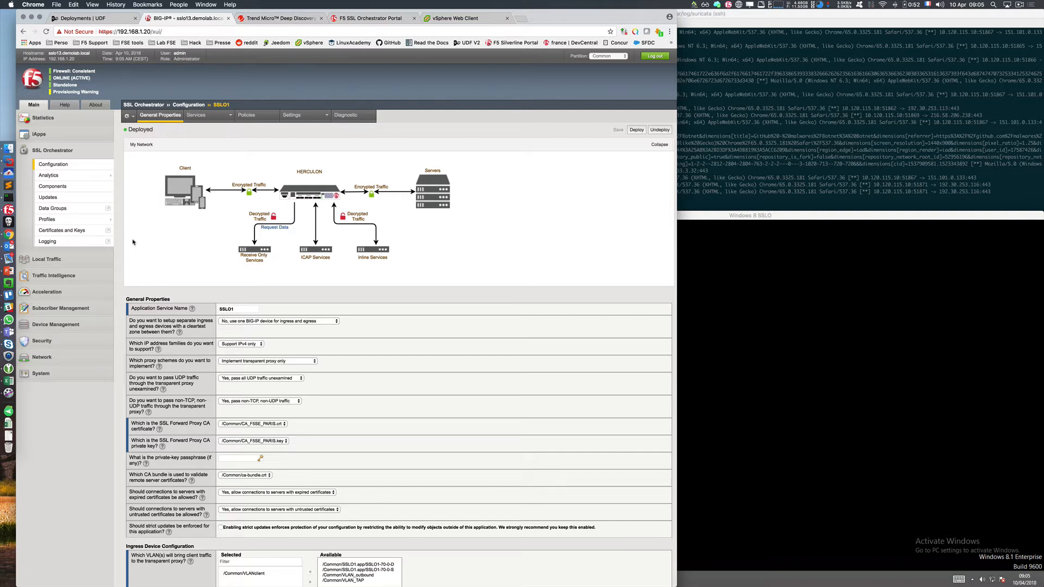
left_click(246, 115)
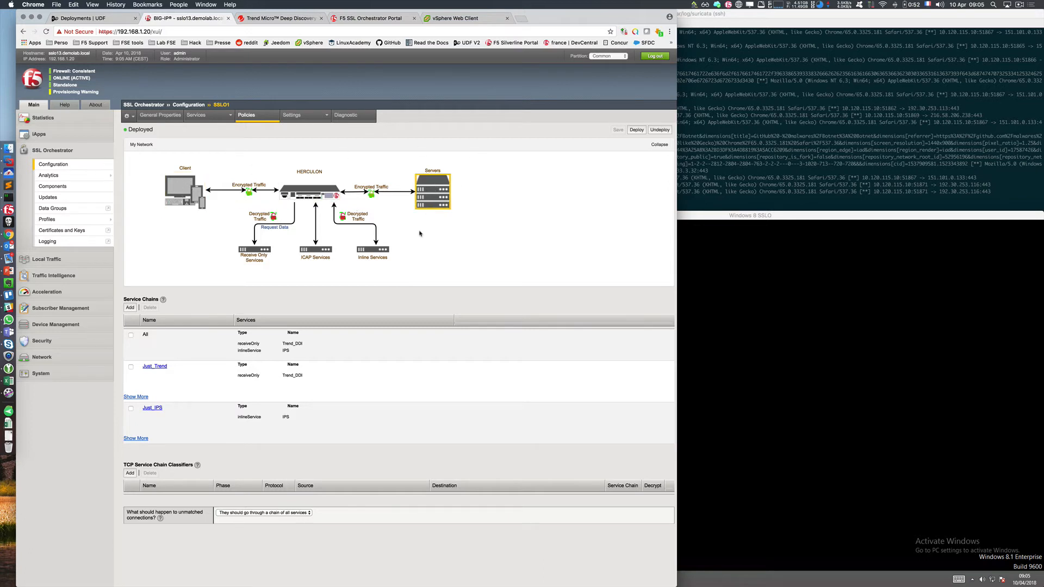
scroll(410, 281, "down", 1)
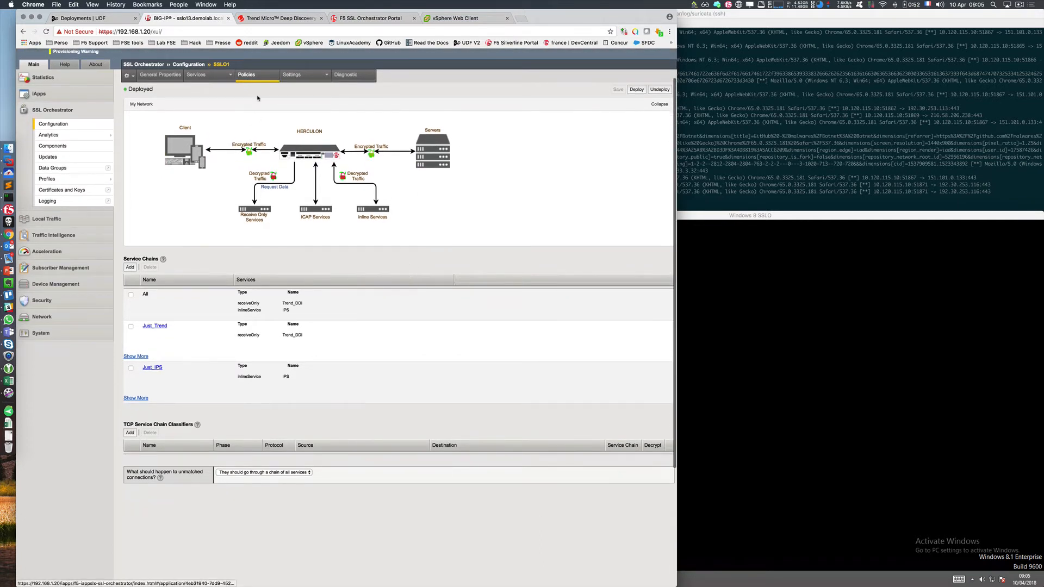
scroll(401, 295, "down", 1)
scroll(400, 295, "down", 3)
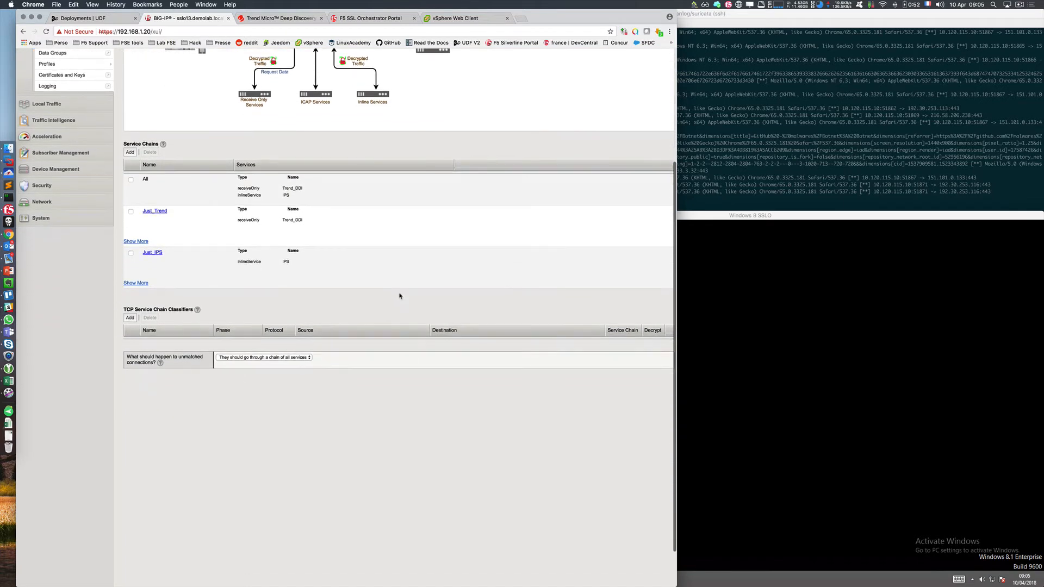
scroll(400, 294, "up", 1)
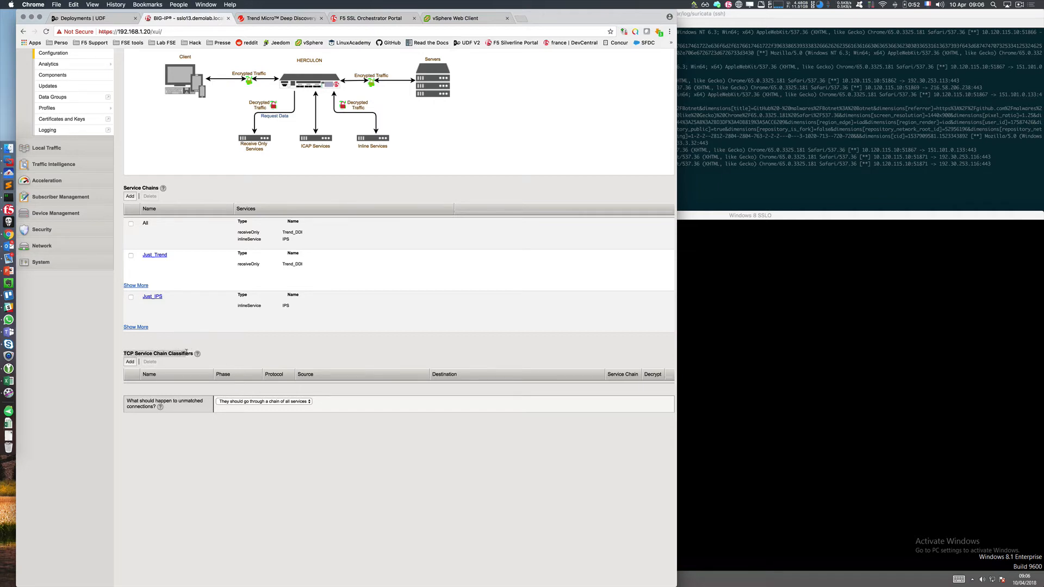
- Add a TCP service chain classifier named Bypass_finance with the Normal phase
left_click(130, 362)
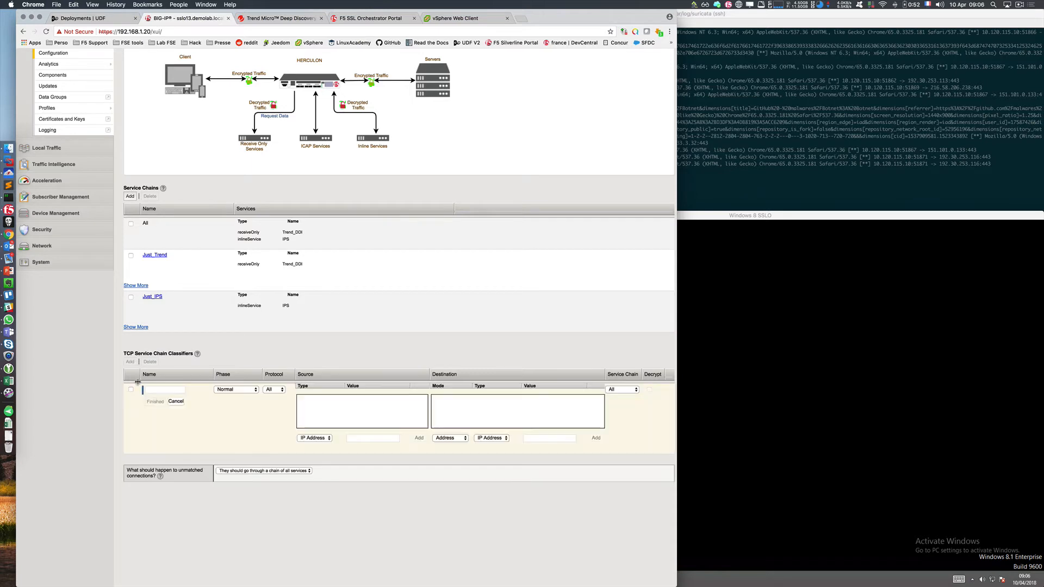
left_click(159, 392)
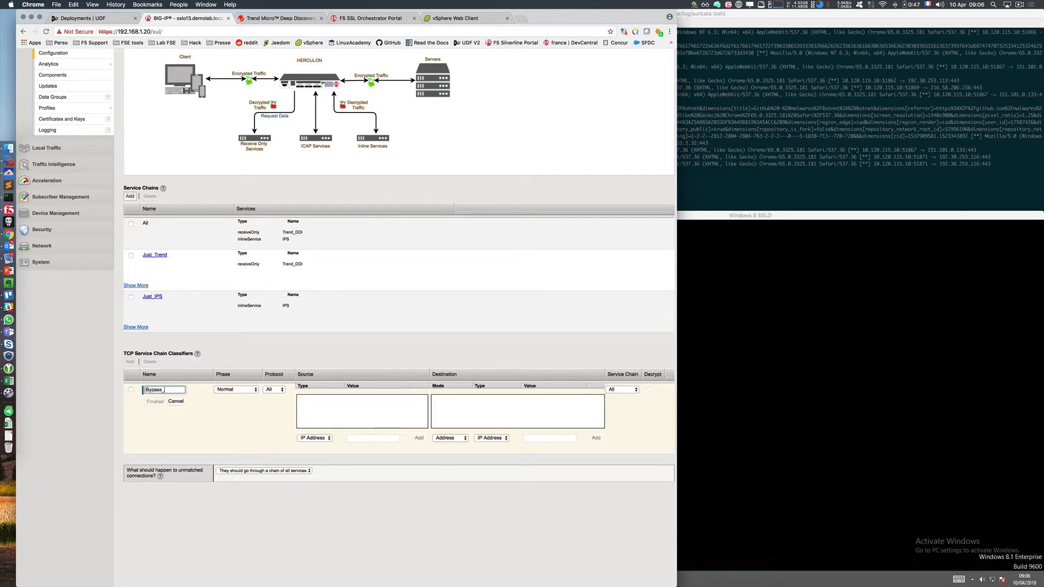
type("Bypass_finance")
left_click(238, 389)
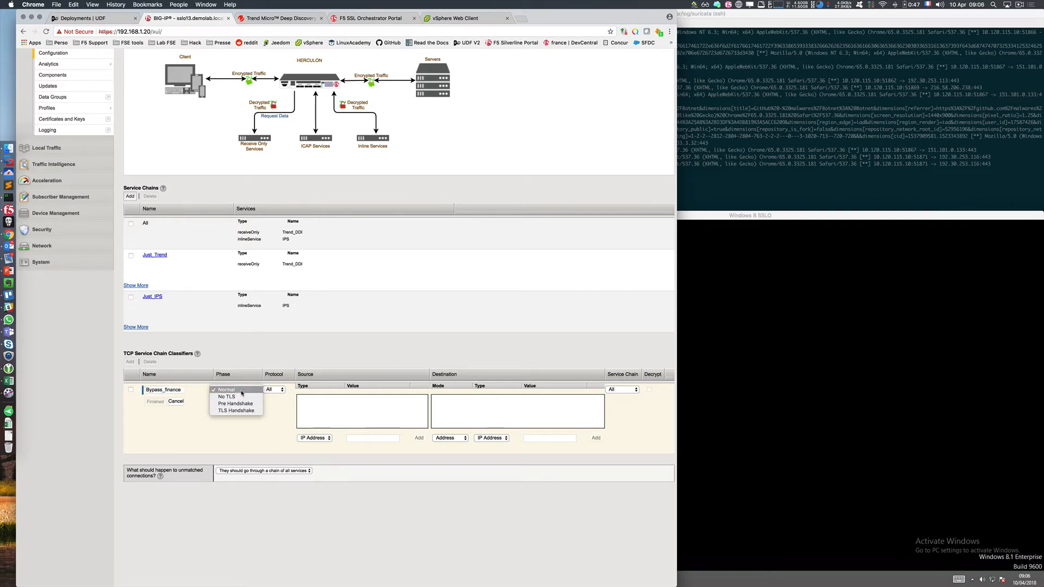
left_click(242, 391)
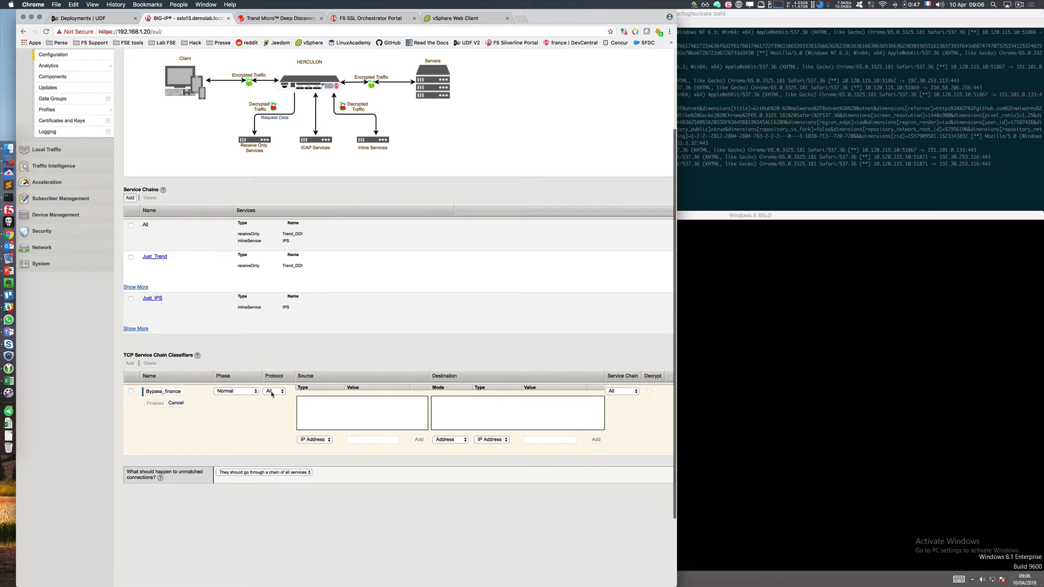
- Add the IP address 0.0.0.0/0 as the source of the Bypass_finance classifier
left_click(356, 439)
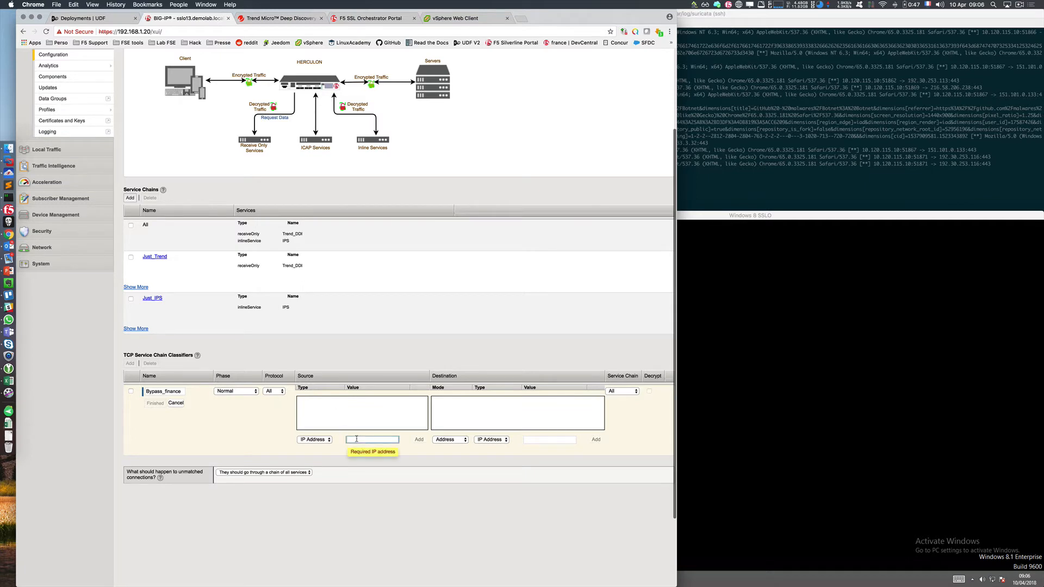
type("0.0.0/")
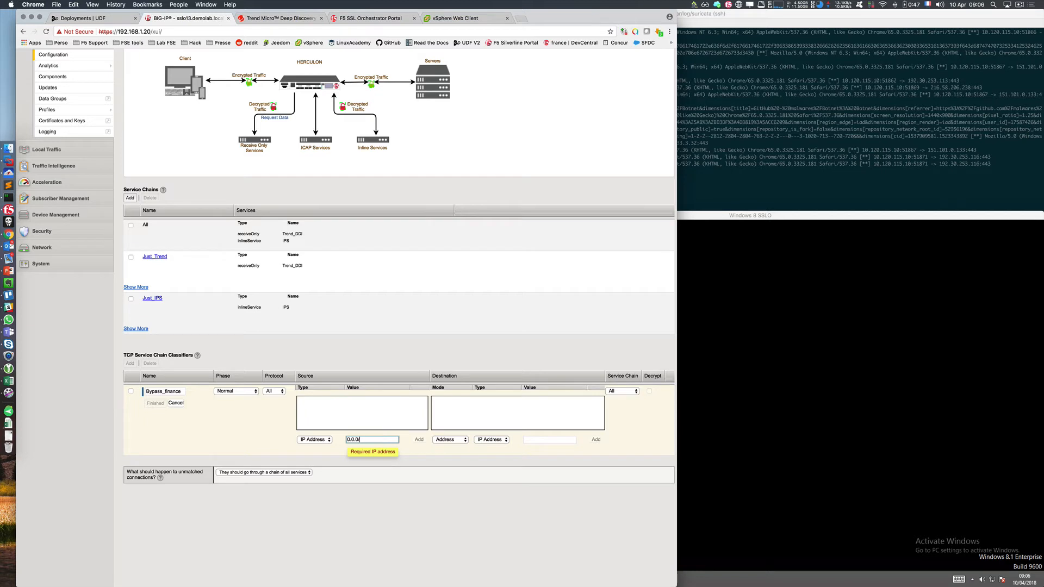
type(".0/0")
left_click(417, 441)
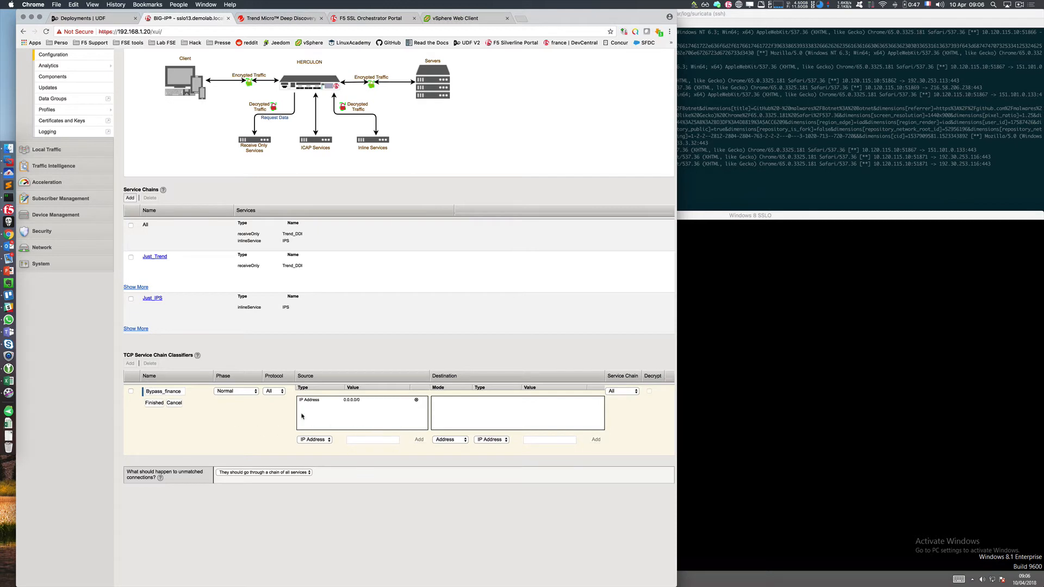
- Add a URLF destination with the category Financial Data and Services to the Bypass_finance classifier
left_click(455, 440)
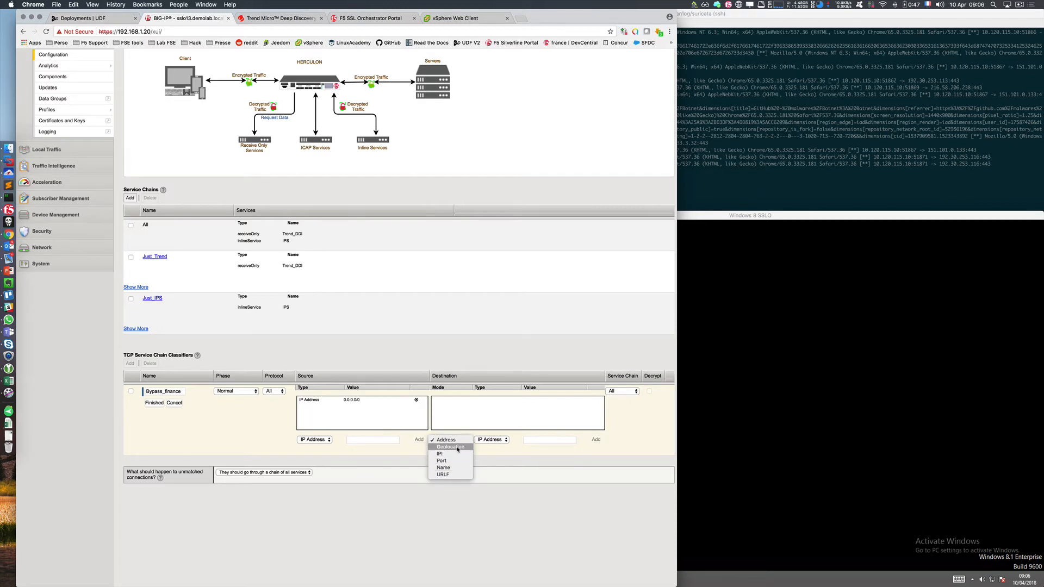
left_click(448, 475)
left_click(559, 443)
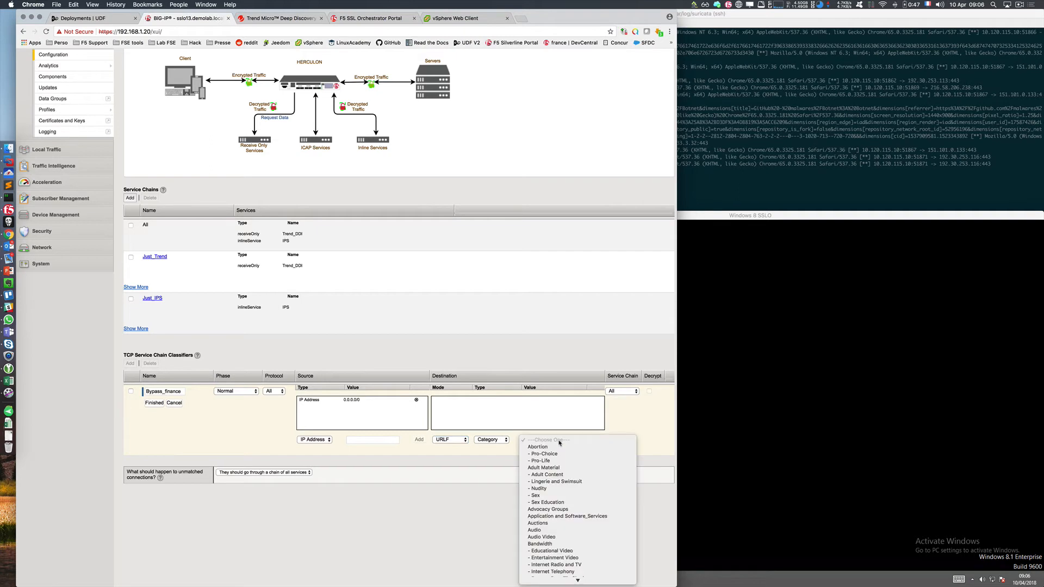
scroll(558, 461, "down", 10)
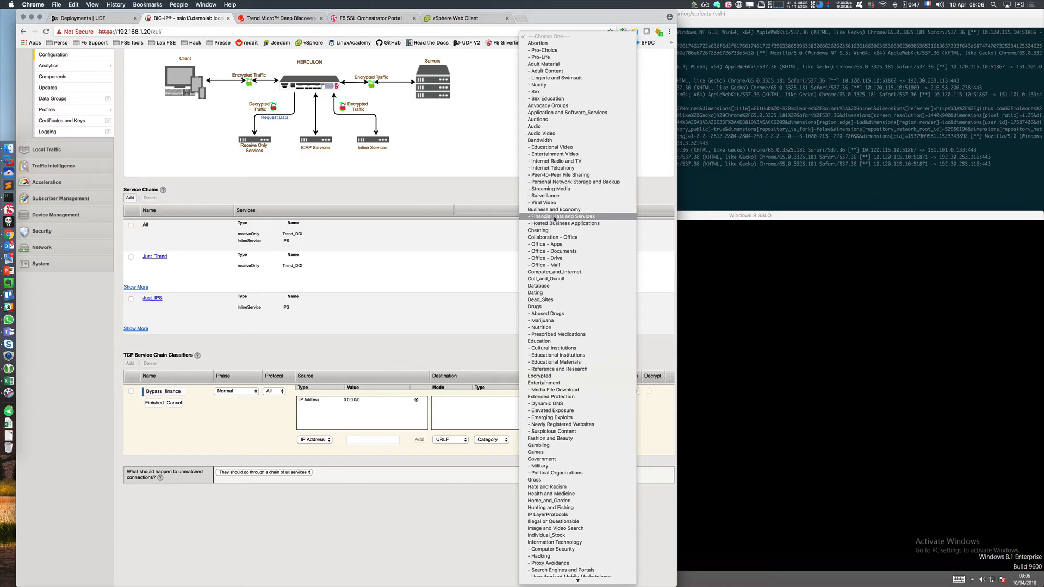
left_click(575, 216)
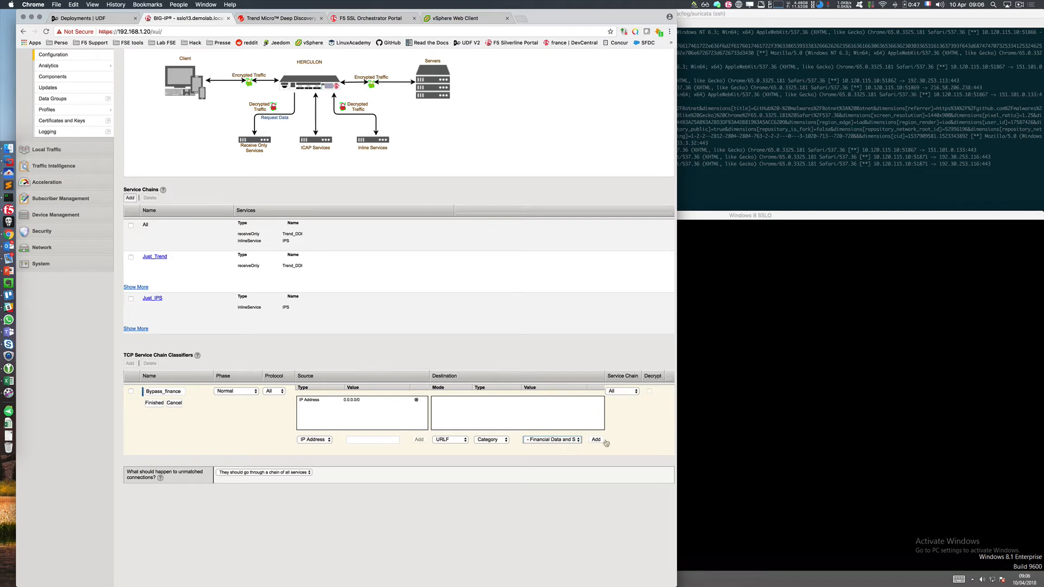
left_click(596, 440)
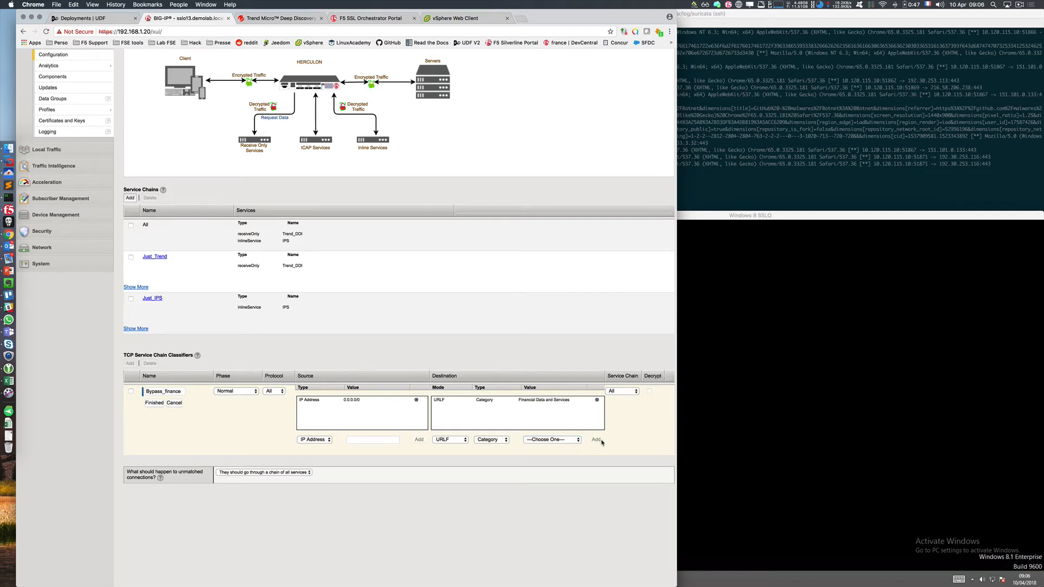
- Set the Bypass_finance classifier's service chain to Bypass and finish the classifier
left_click(631, 391)
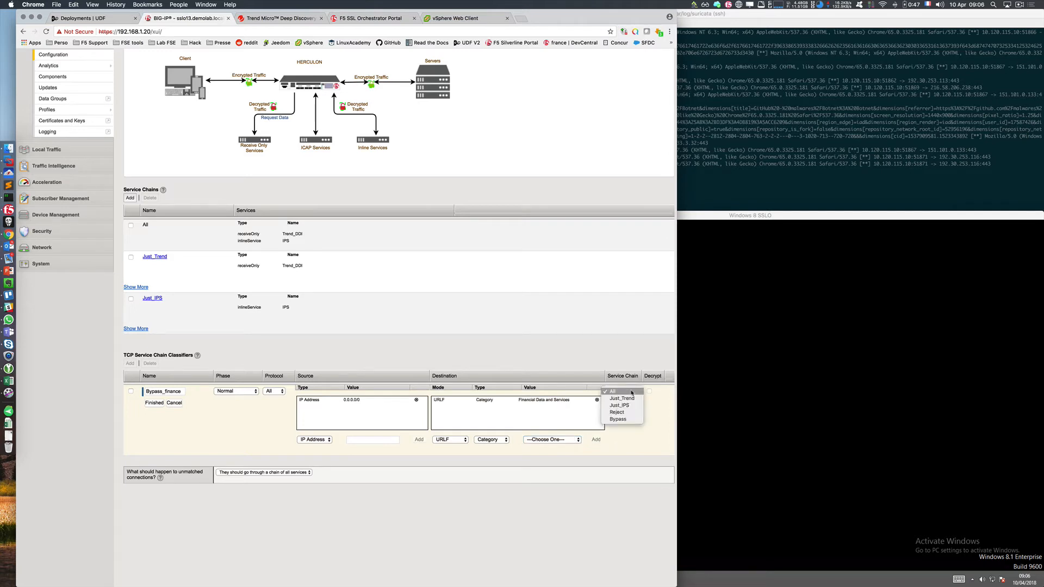
left_click(628, 419)
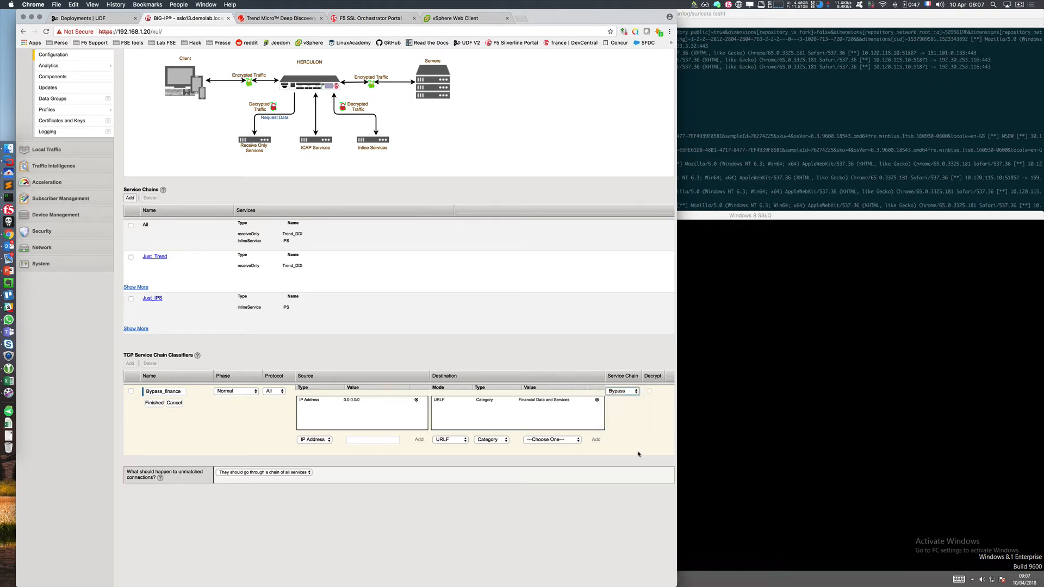
left_click(154, 403)
- Deploy the updated SSLO1 configuration without a deployment comment
scroll(404, 423, "up", 1)
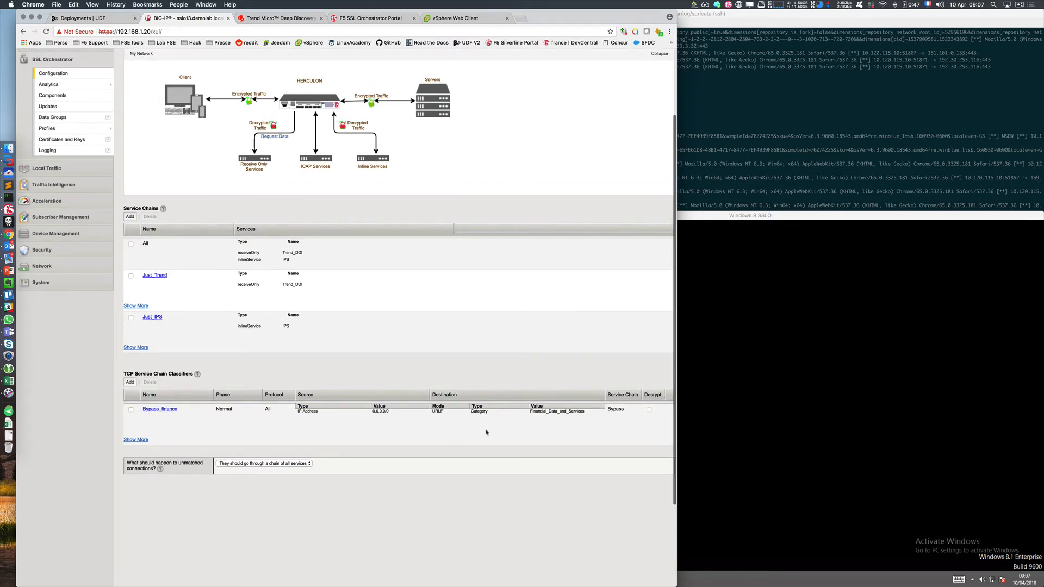
scroll(559, 263, "up", 5)
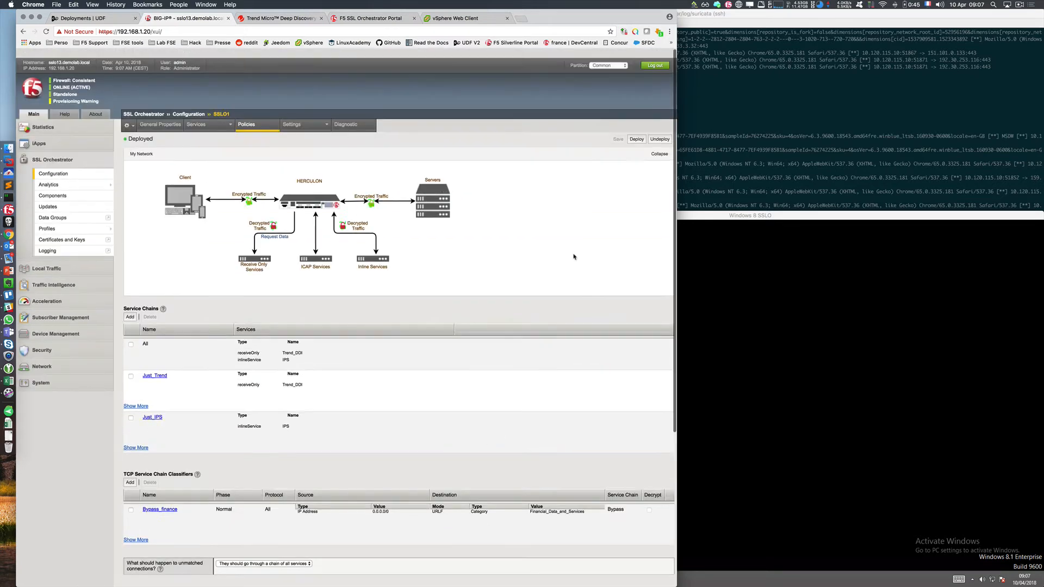
left_click(635, 130)
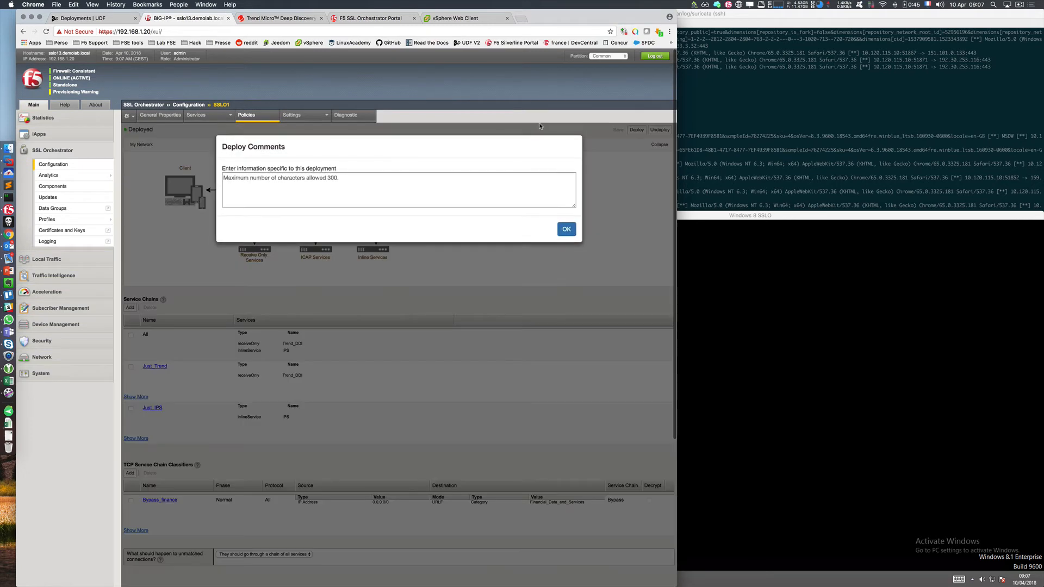
left_click(566, 229)
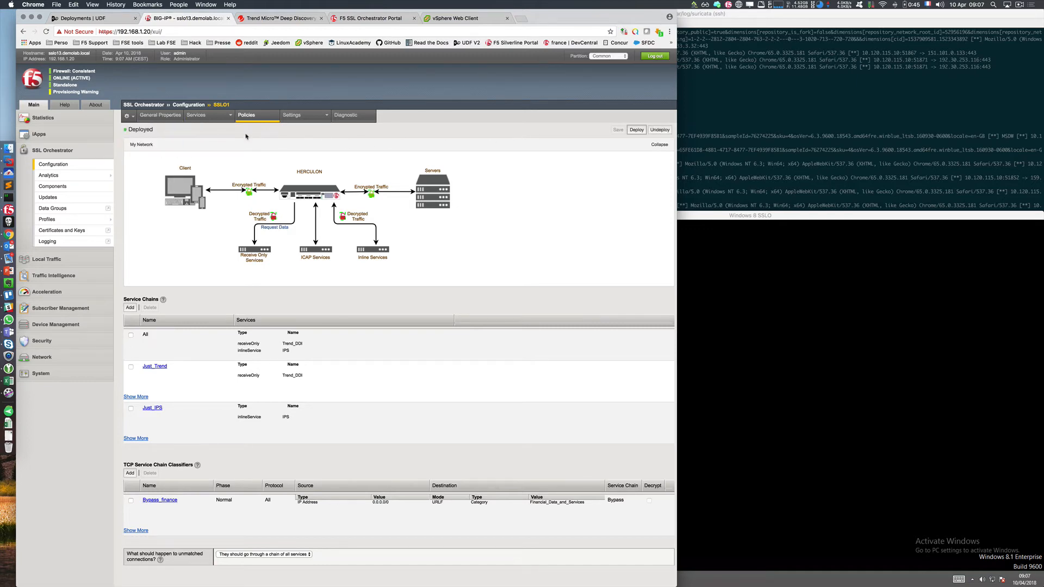
- Switch to the Suricata log session in iTerm2 and insert blank lines to set off new entries
left_click(847, 156)
key("Return")
key("Return")
key("Return")
key("Return")
key("Return")
key("Return")
key("Return")
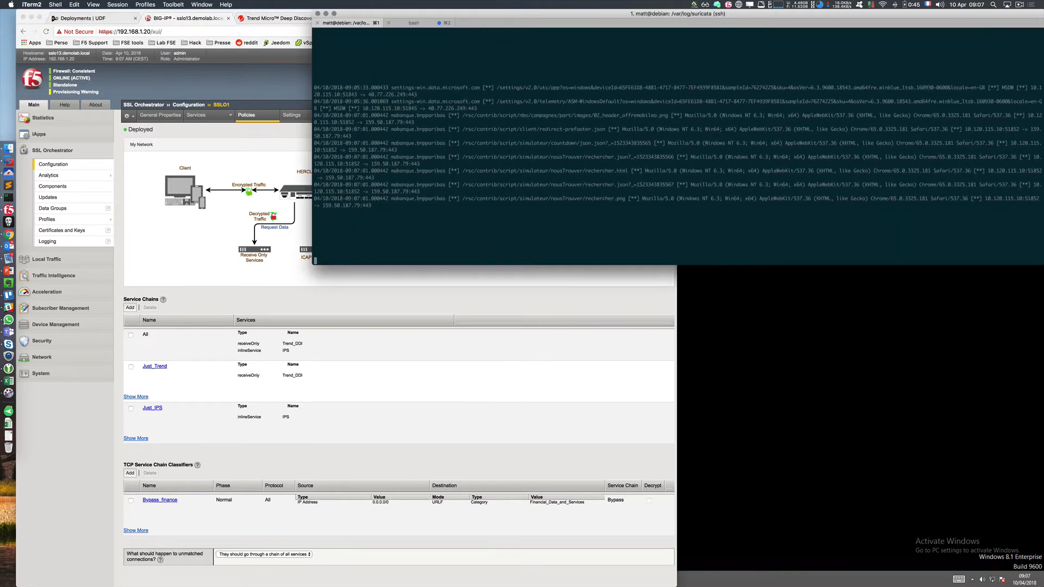
- Switch to the Windows 8 SSLO remote desktop and load the bookmarked BNP Paribas site in a private Chrome window
left_click(896, 370)
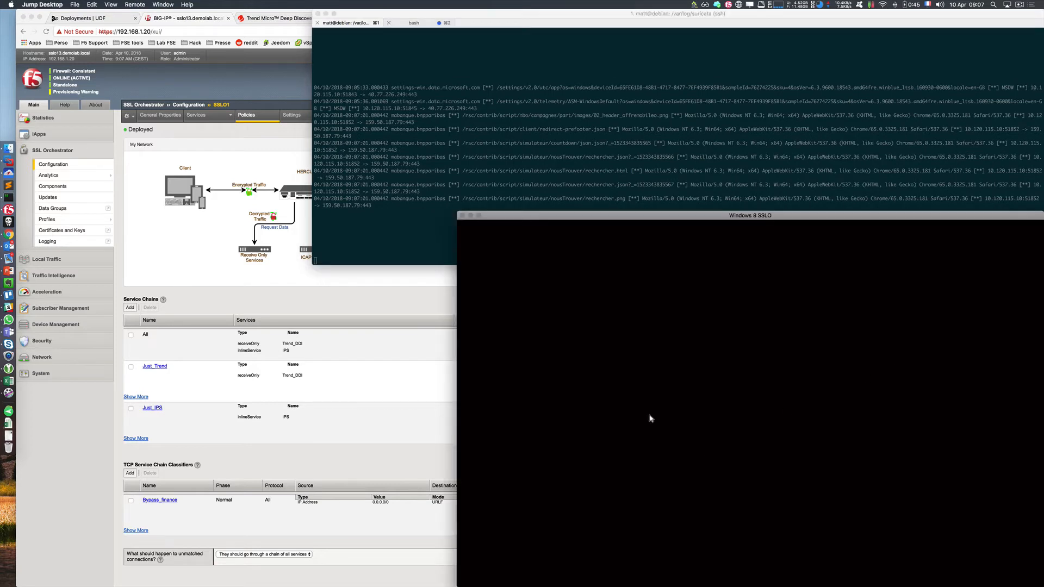
right_click(569, 578)
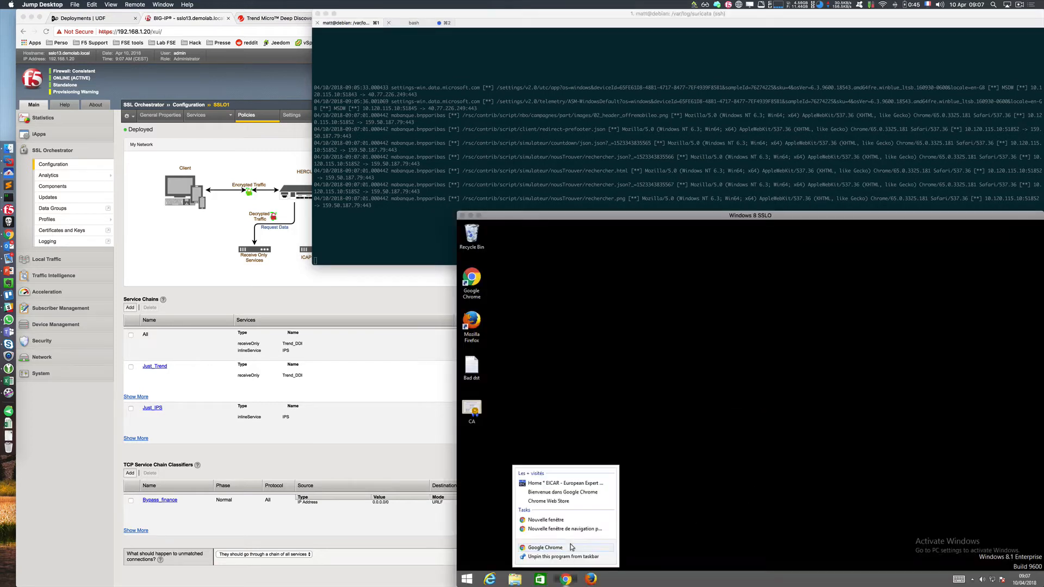
left_click(572, 527)
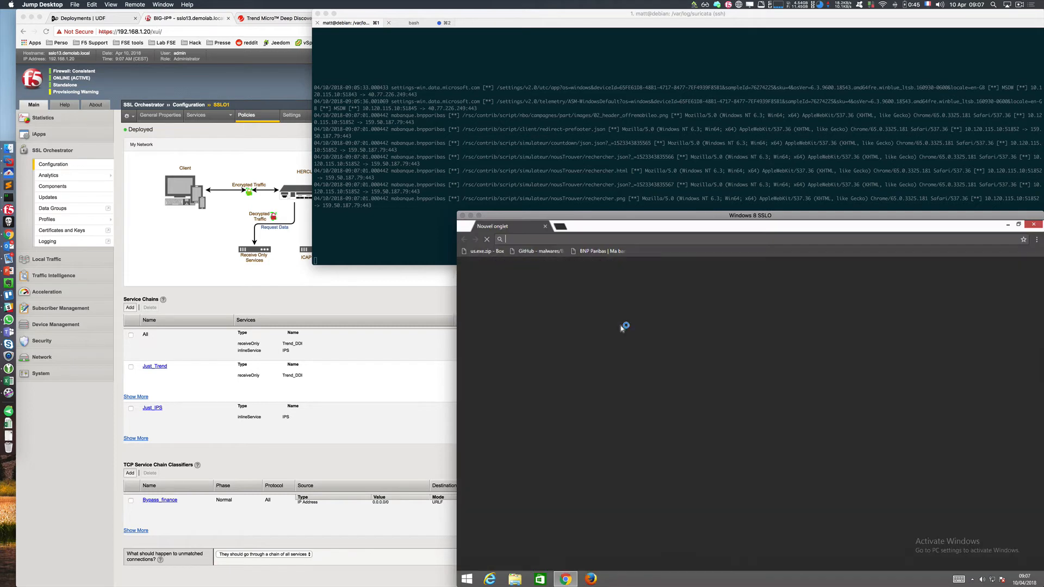
left_click(591, 251)
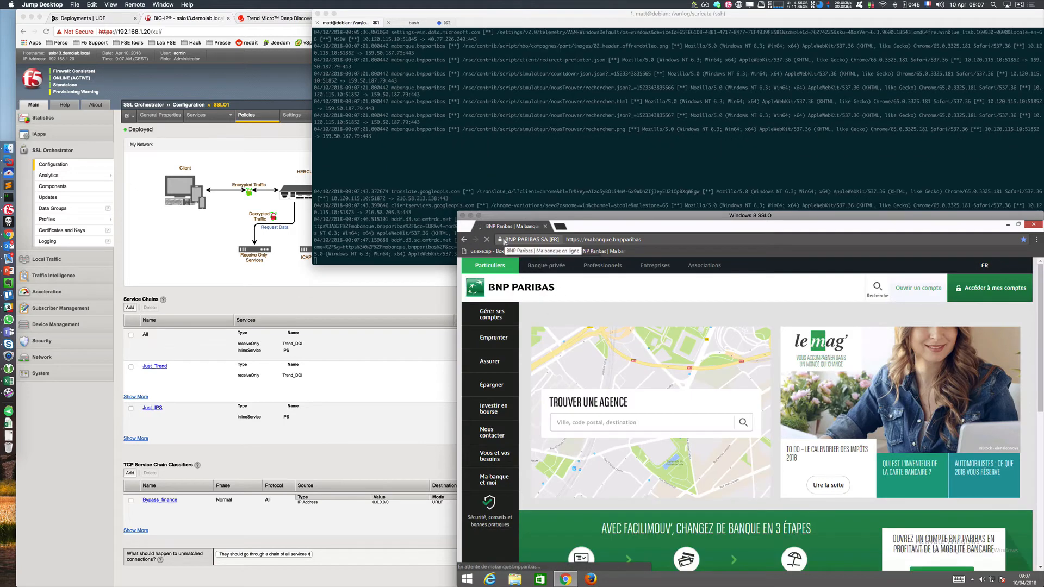
- Check the issuer of the BNP Paribas site's certificate, then close the certificate details
left_click(531, 242)
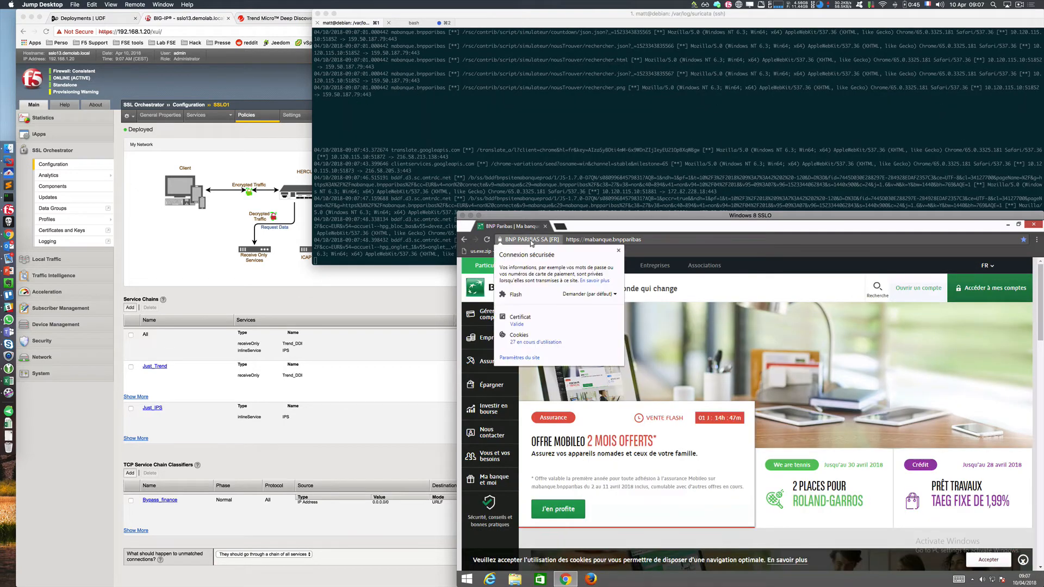
left_click(517, 325)
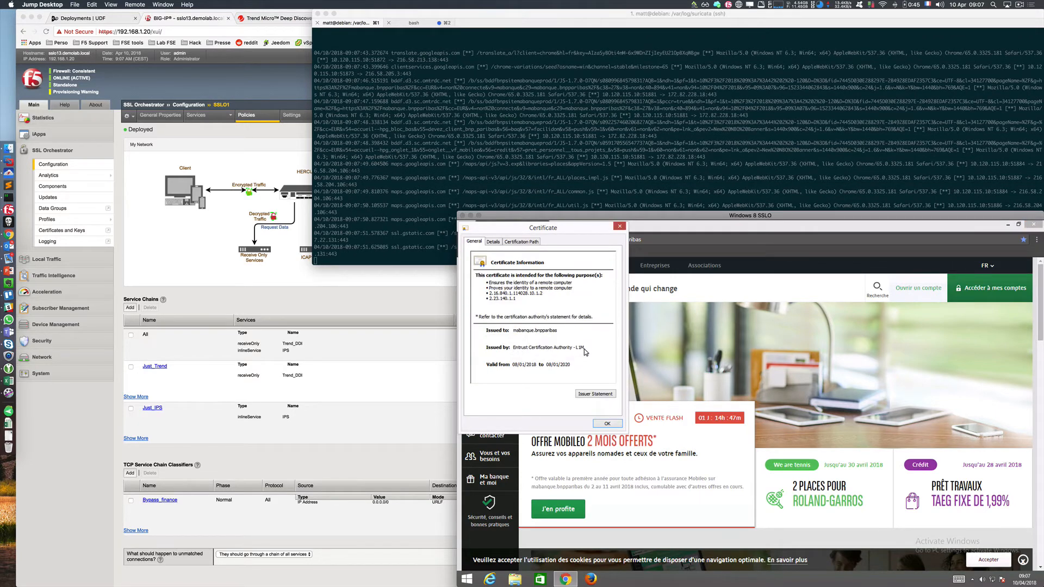
left_click(607, 423)
- Switch to iTerm2 and examine the Suricata log for BNP Paribas requests, adding blank lines after the latest entries
left_click(540, 140)
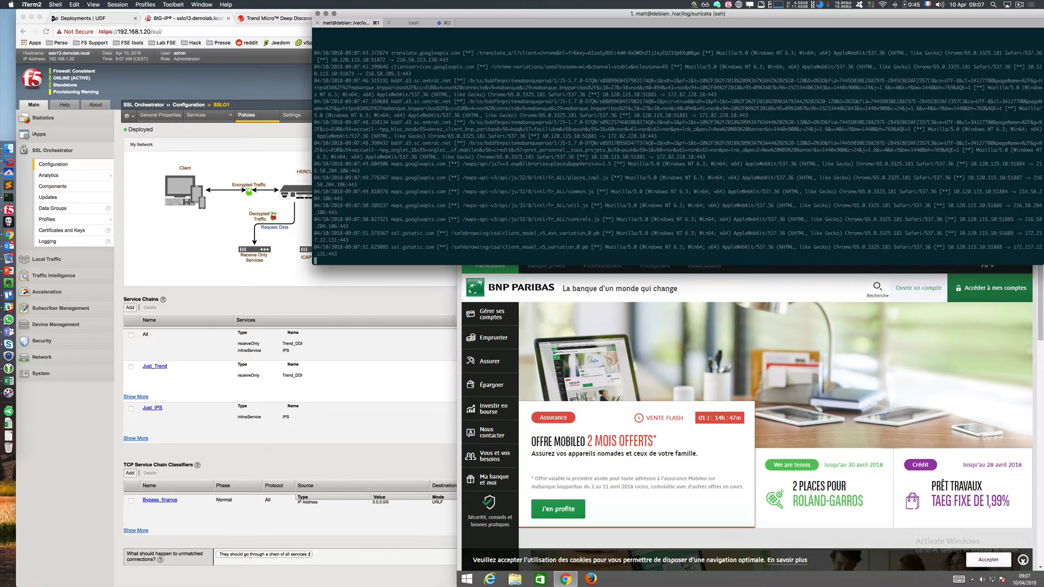
key("Return")
key("Return")
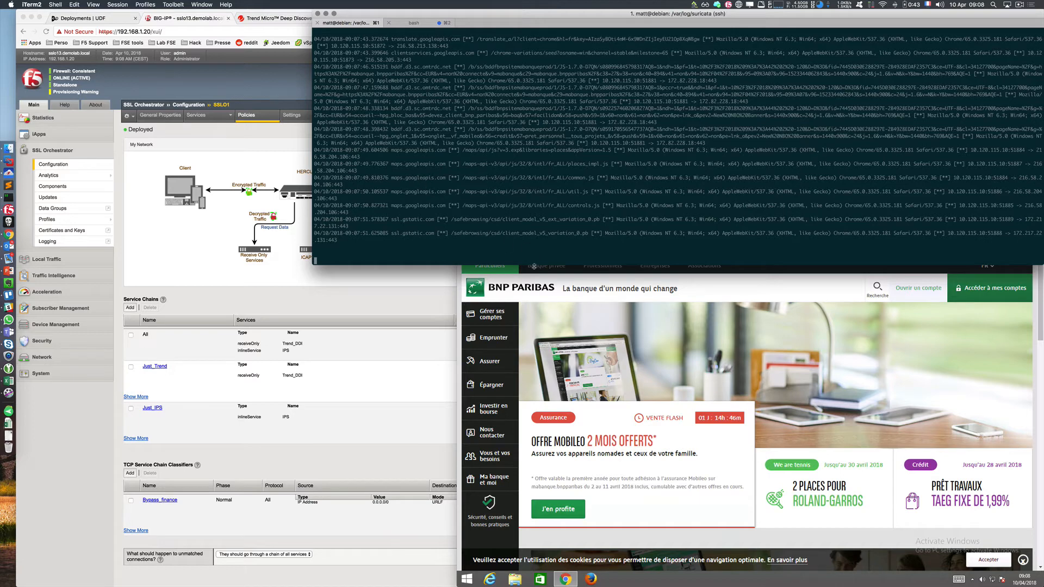
- Return to the Windows 8 SSLO remote desktop and recheck the BNP Paribas certificate's issuer and validity
left_click(749, 291)
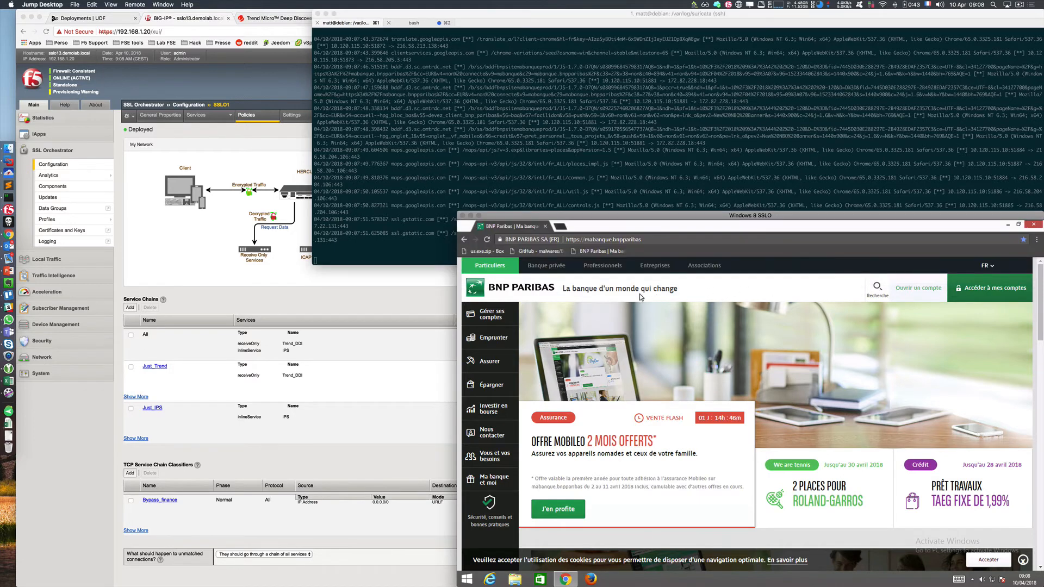
left_click(543, 241)
left_click(515, 326)
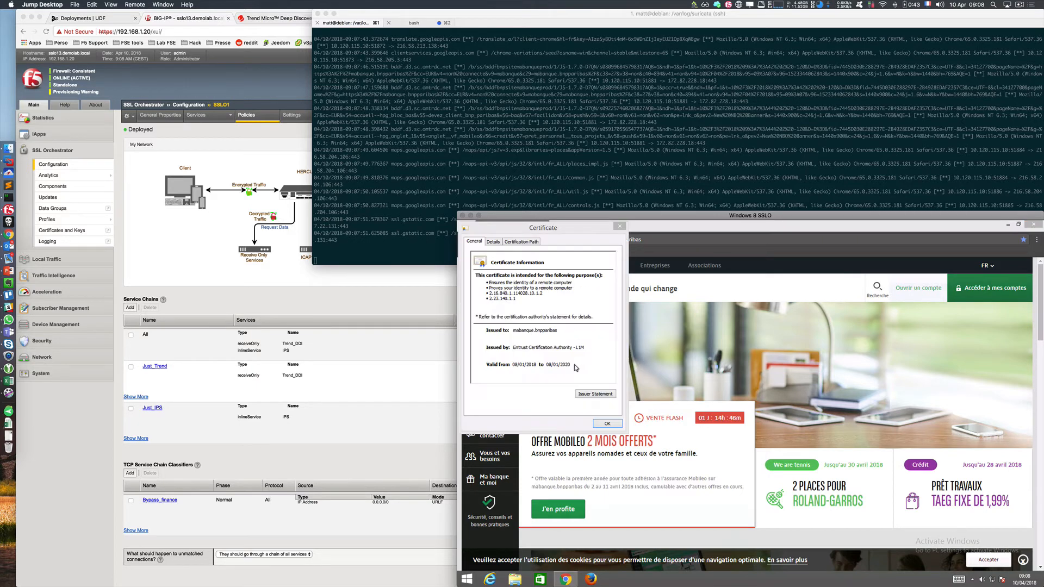
left_click(607, 424)
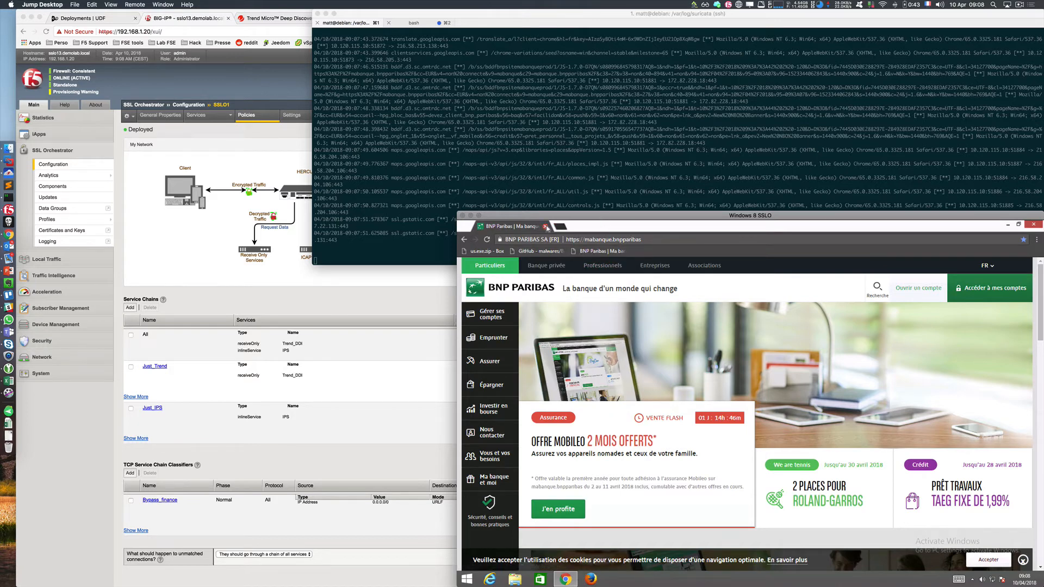
- Download us.exe.zip from the bookmarked Box page and keep the flagged file
left_click(485, 252)
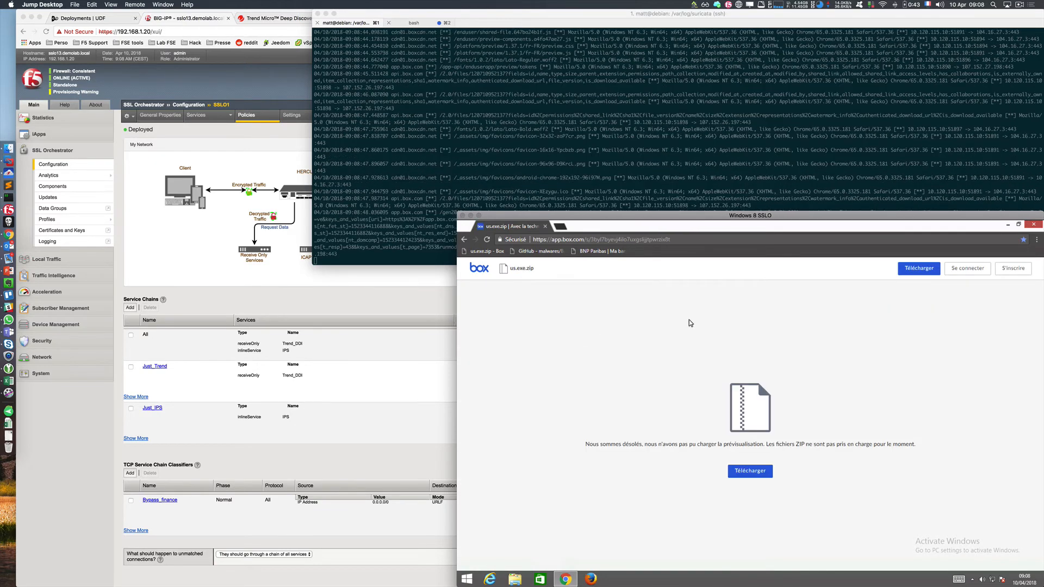
left_click(756, 469)
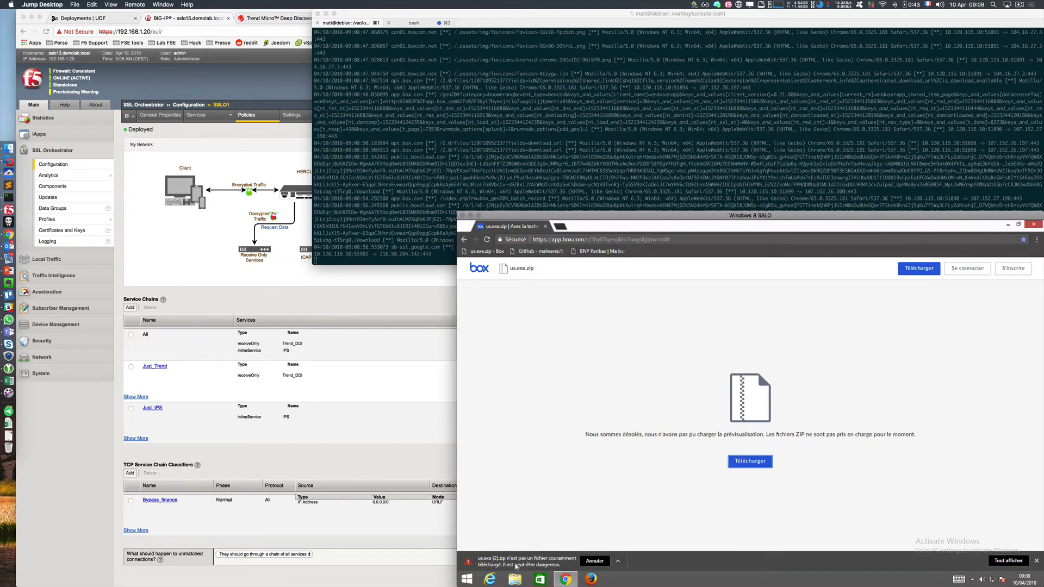
left_click(618, 561)
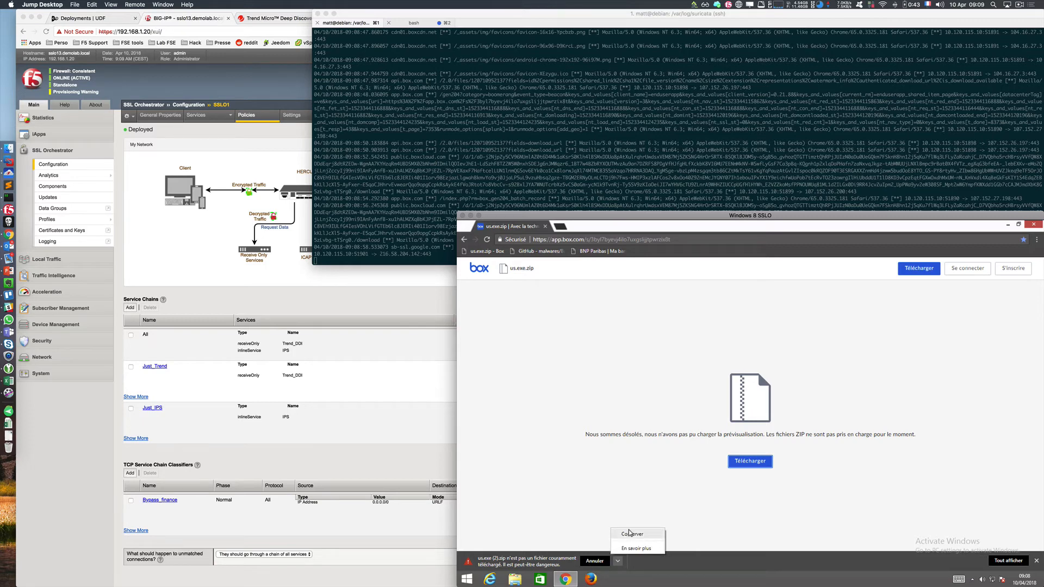
left_click(629, 535)
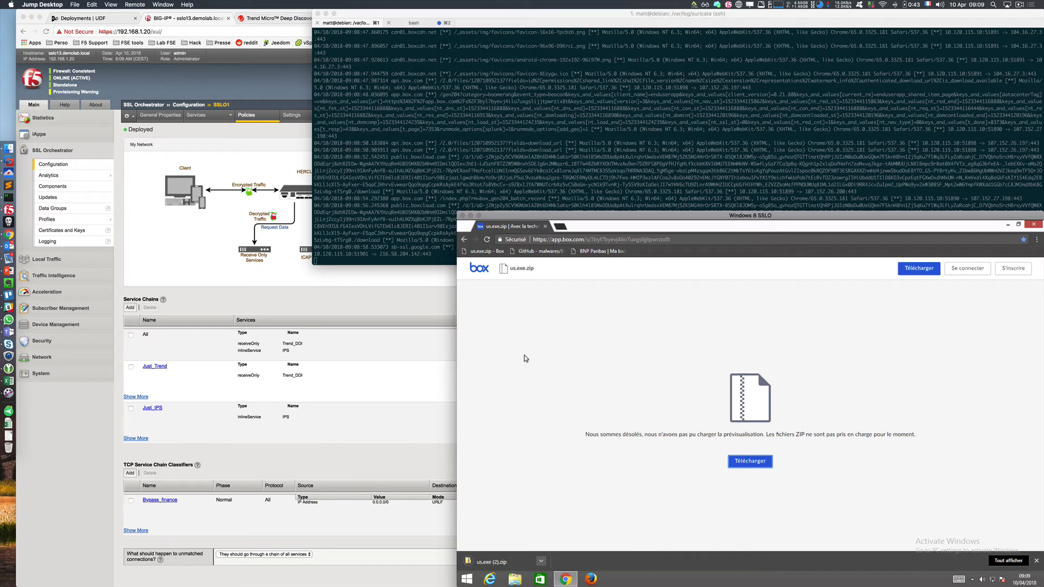
- Open the bookmarked GitHub malwares/Botnet repository in a new tab and download BioZombie 1.5 Beta.exe from its BioZombie 1.5 Beta folder
left_click(559, 227)
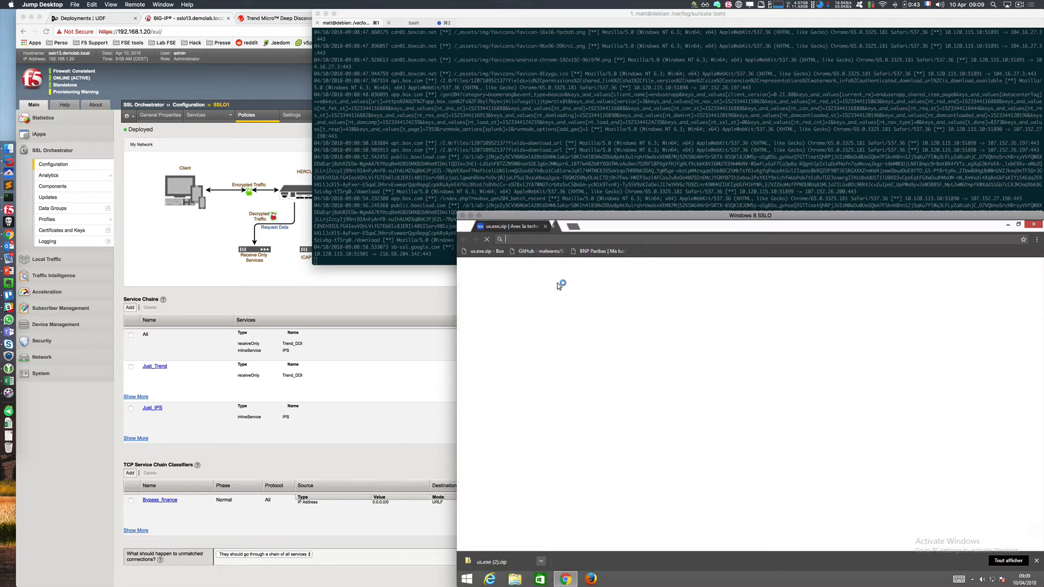
left_click(540, 252)
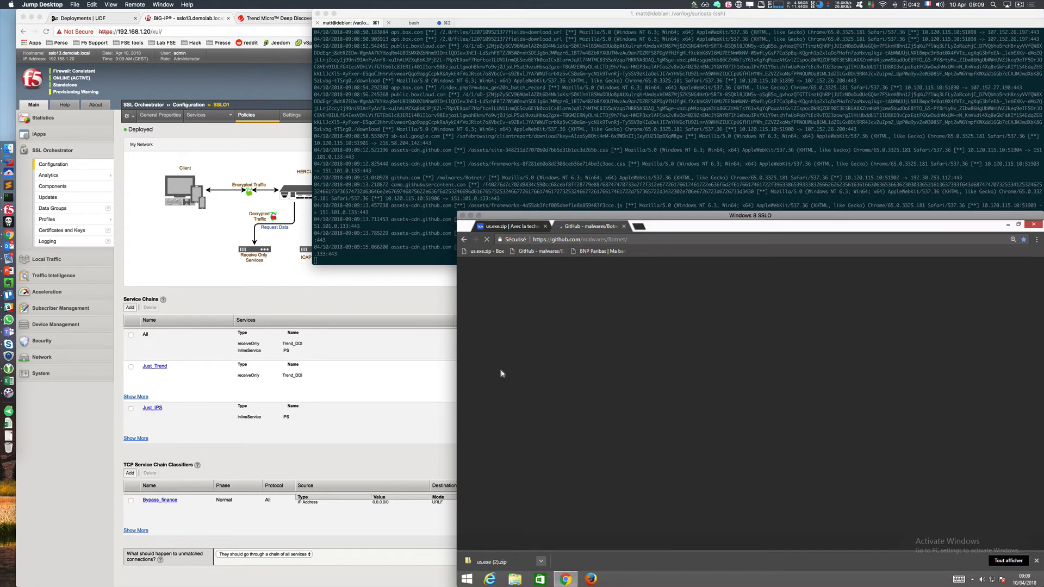
scroll(629, 372, "down", 6)
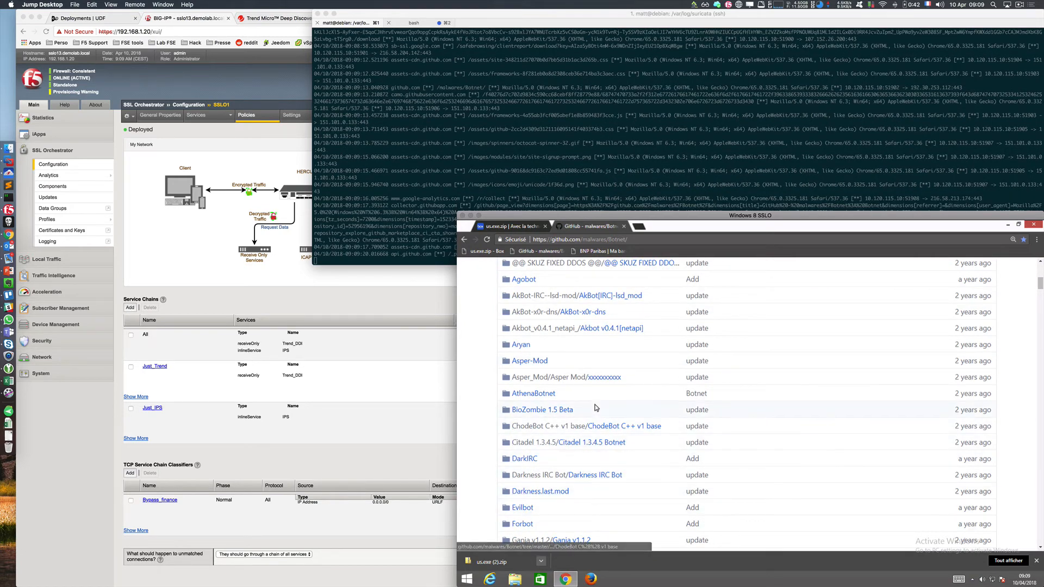
scroll(597, 408, "up", 1)
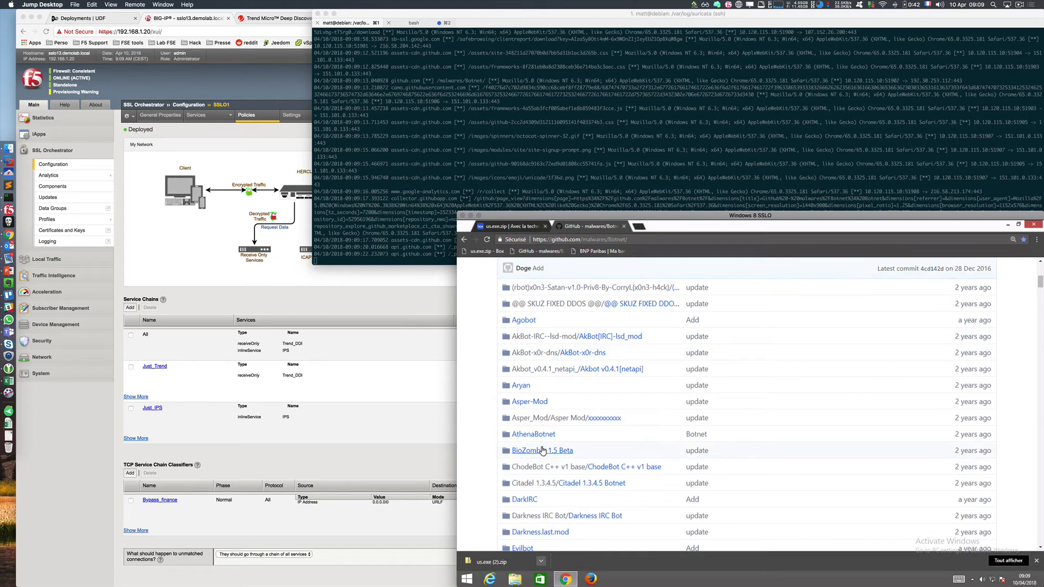
left_click(541, 450)
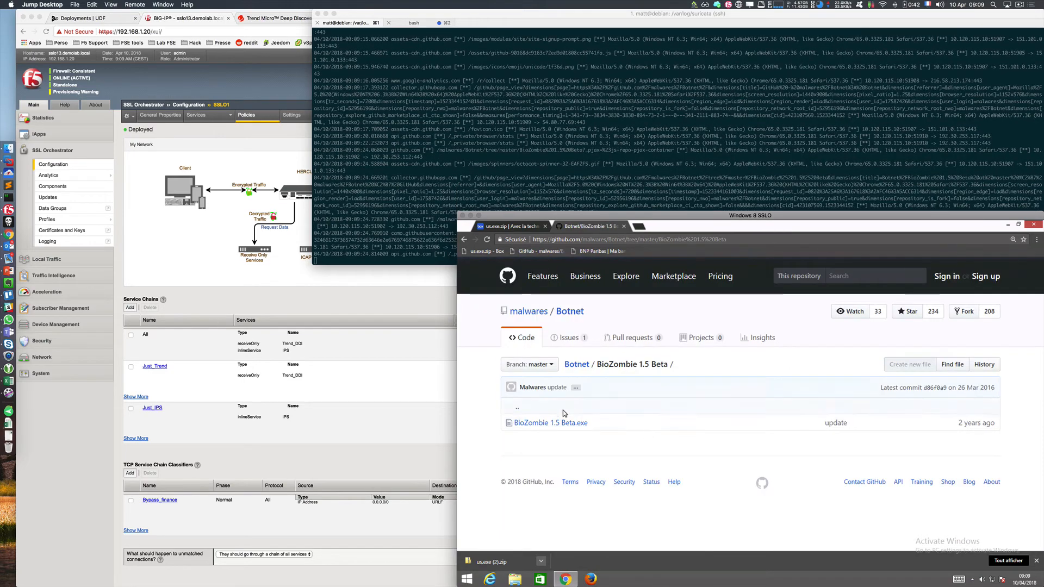
left_click(541, 424)
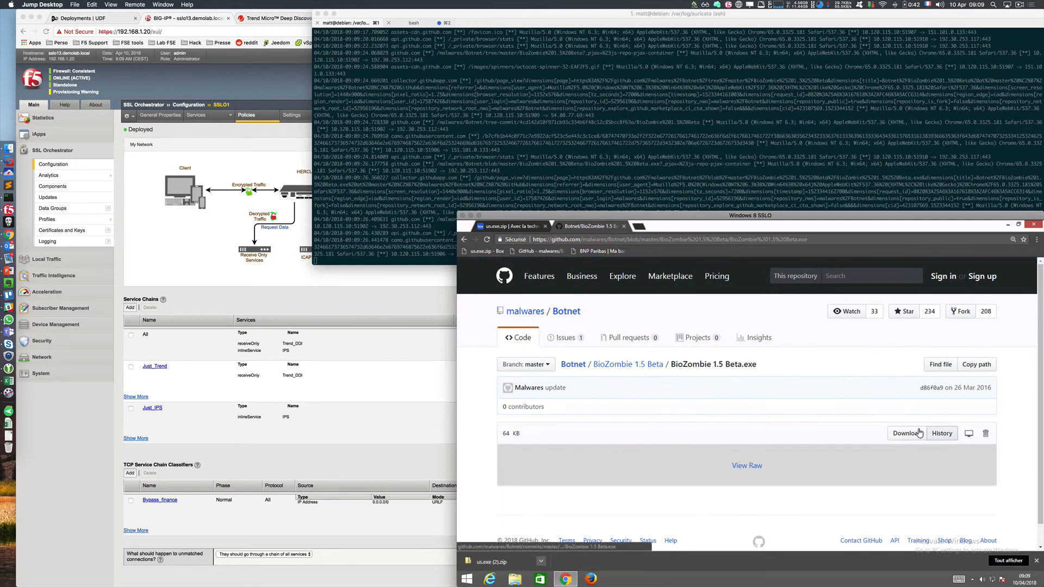
left_click(907, 433)
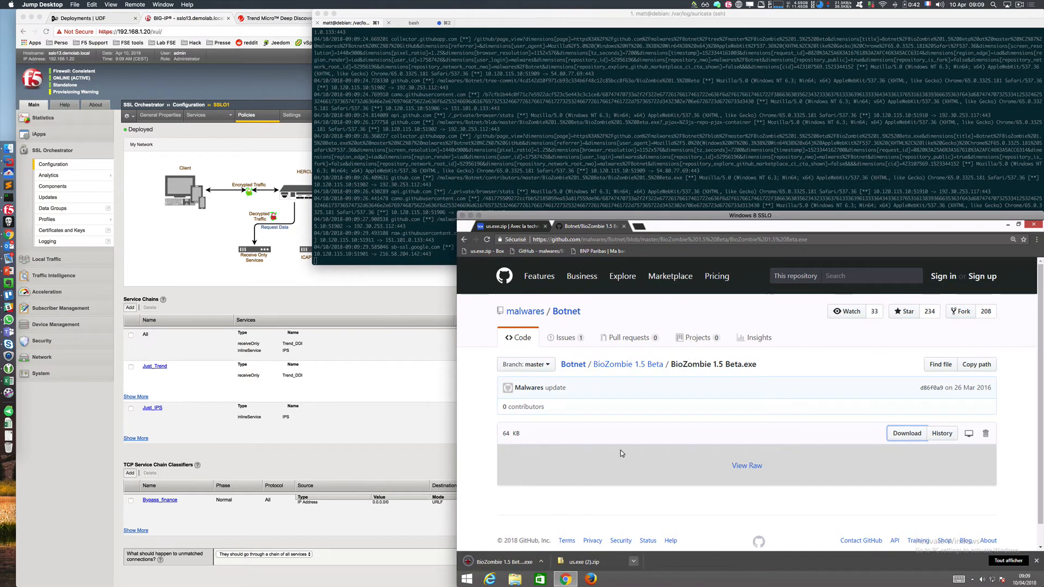
- Switch to iTerm2 and examine the Suricata log for the BioZombie download requests, adding blank lines after them
left_click(468, 188)
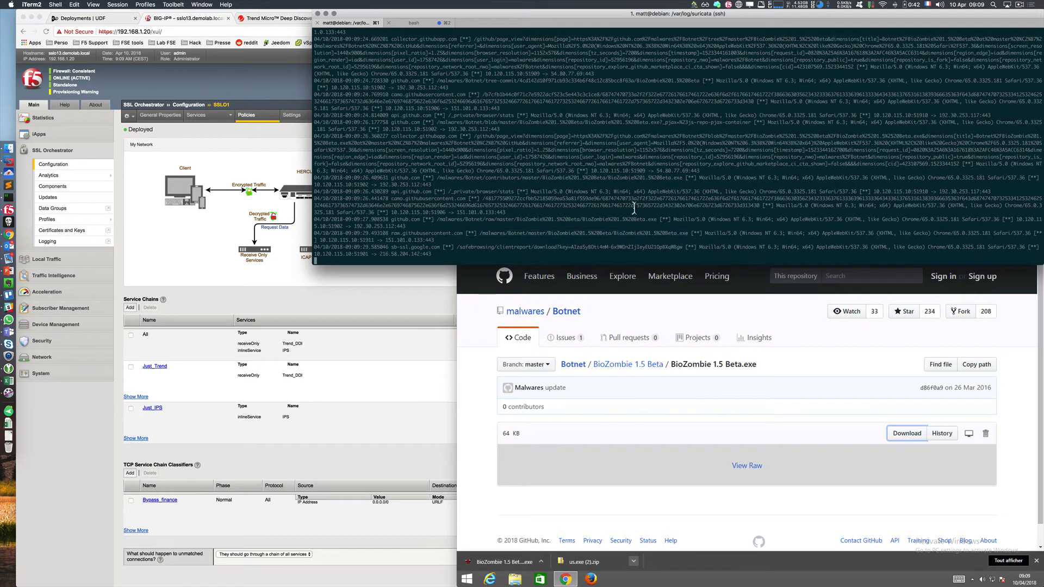
key("Return")
key("Return")
key("Return")
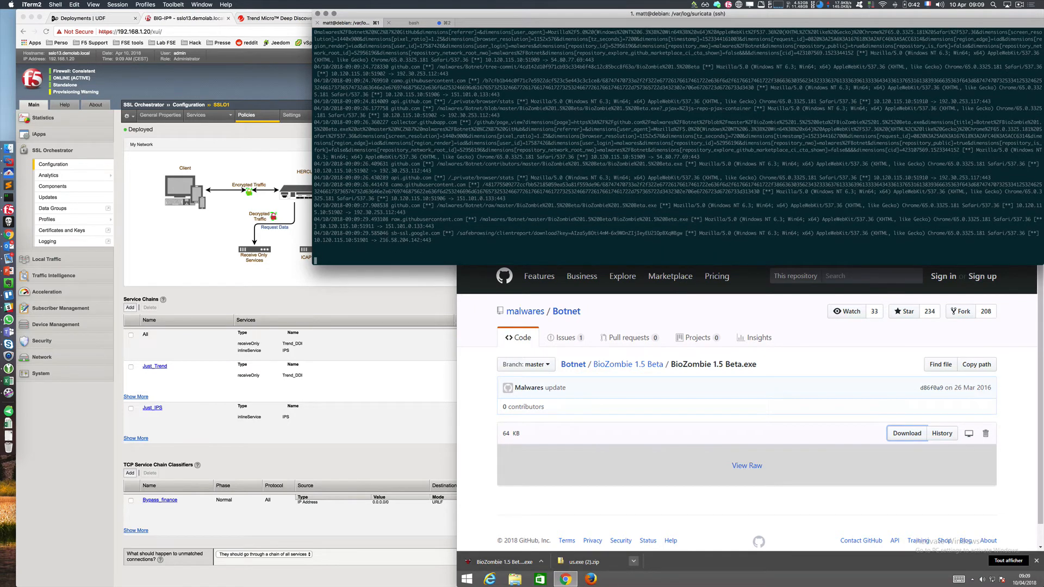
key("Return")
key("Return")
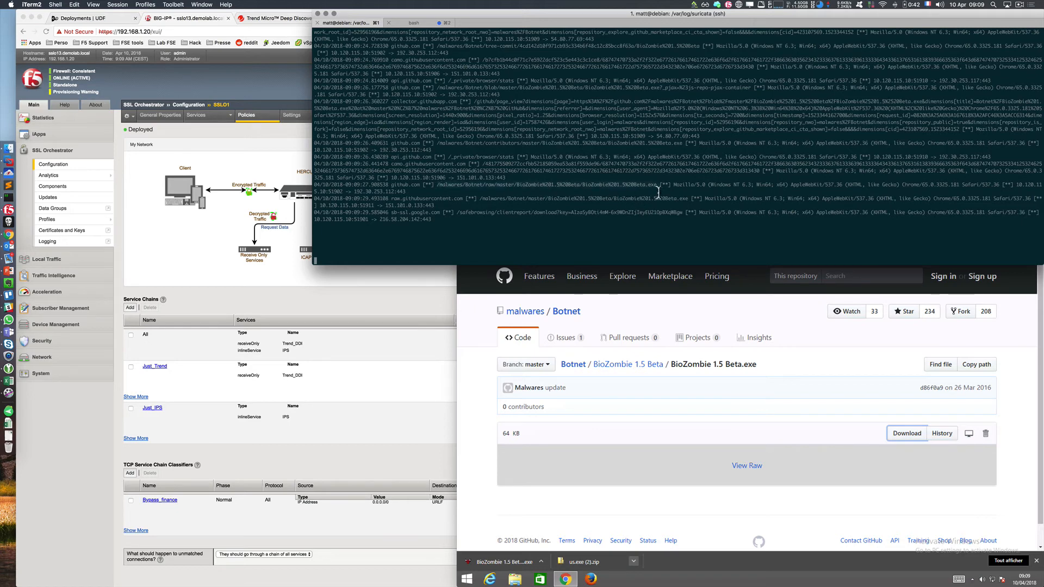
- Switch to Deep Discovery Inspector in the host's Chrome and list all detections from the past 1 hour
left_click(410, 315)
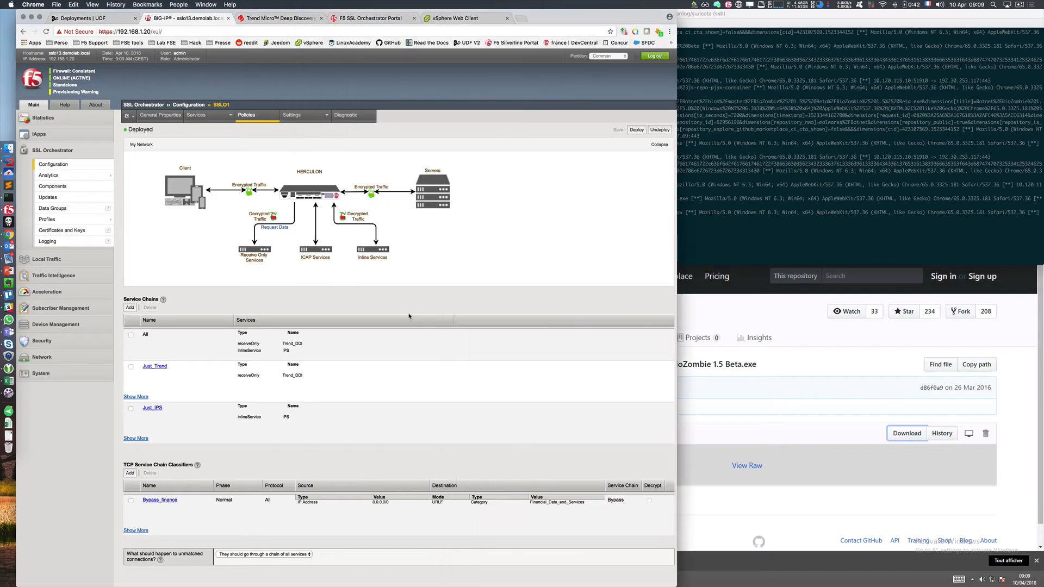
left_click(280, 18)
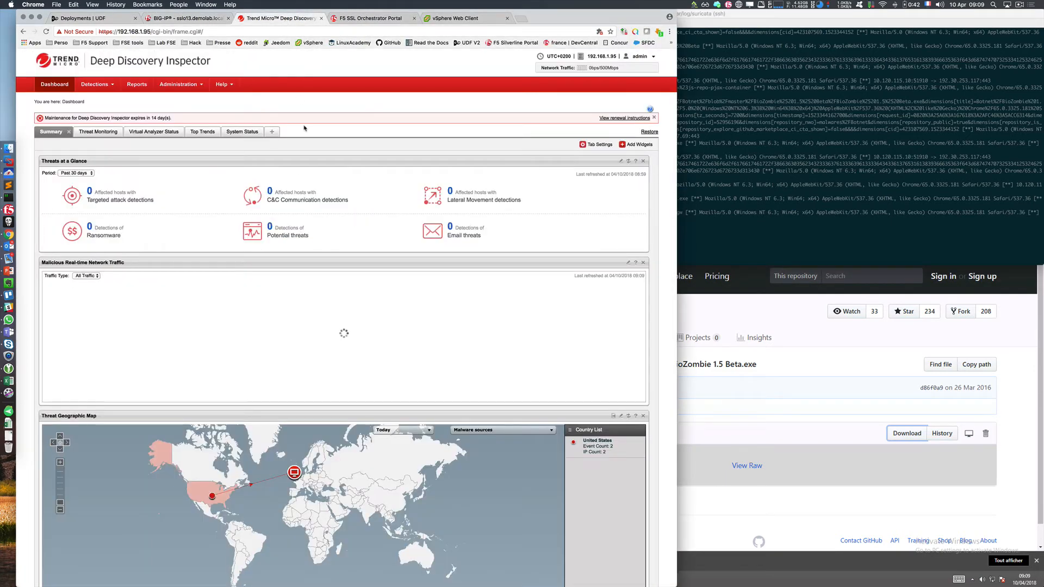
left_click(108, 86)
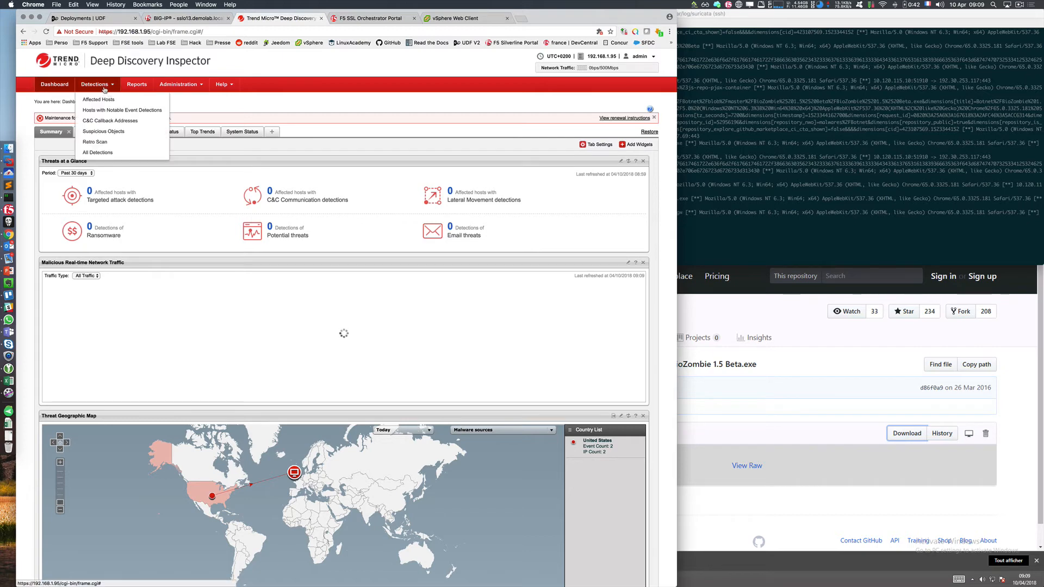
left_click(64, 86)
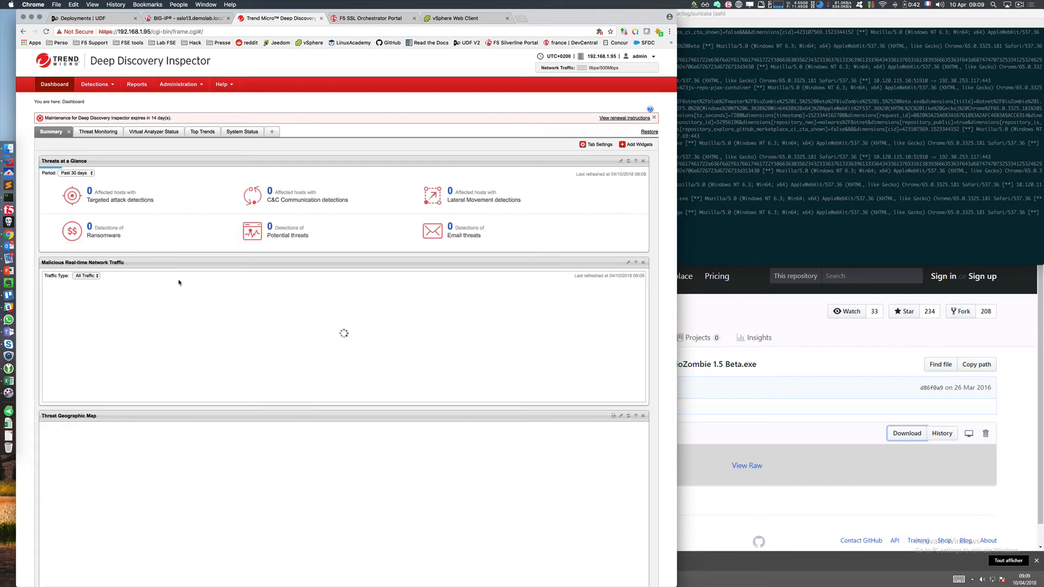
left_click(95, 85)
left_click(106, 154)
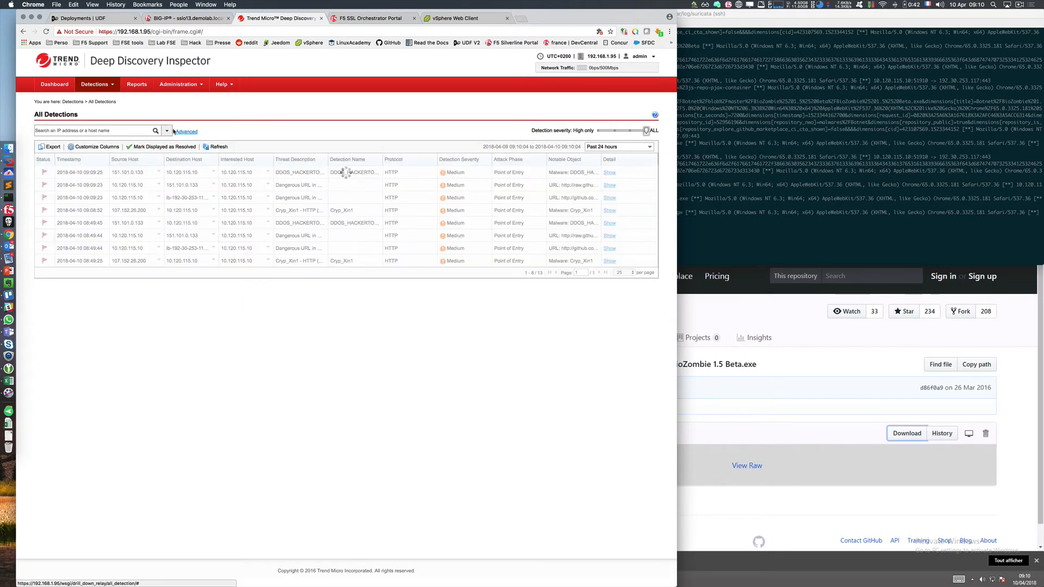
left_click(618, 147)
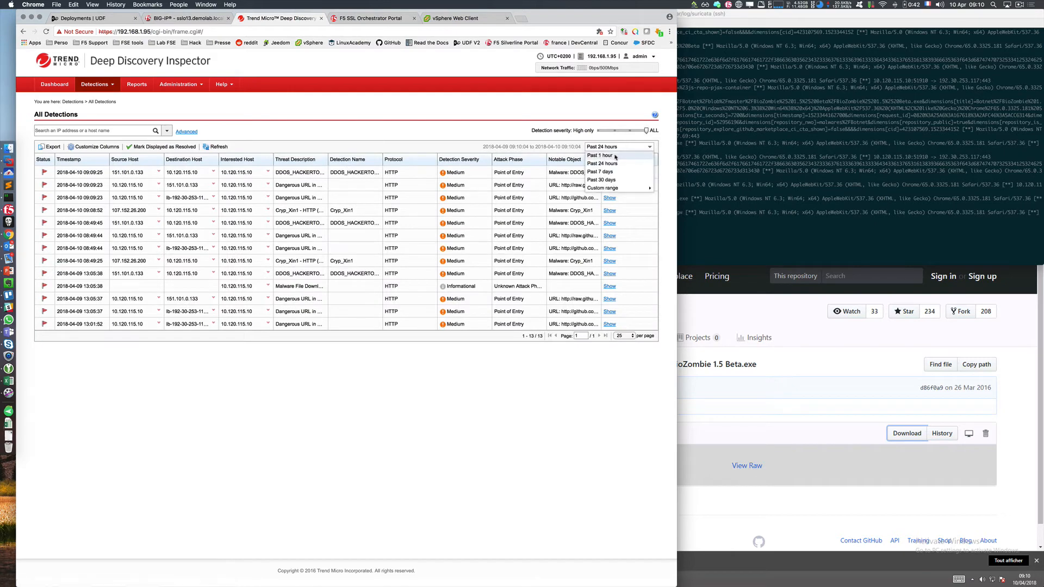
left_click(597, 155)
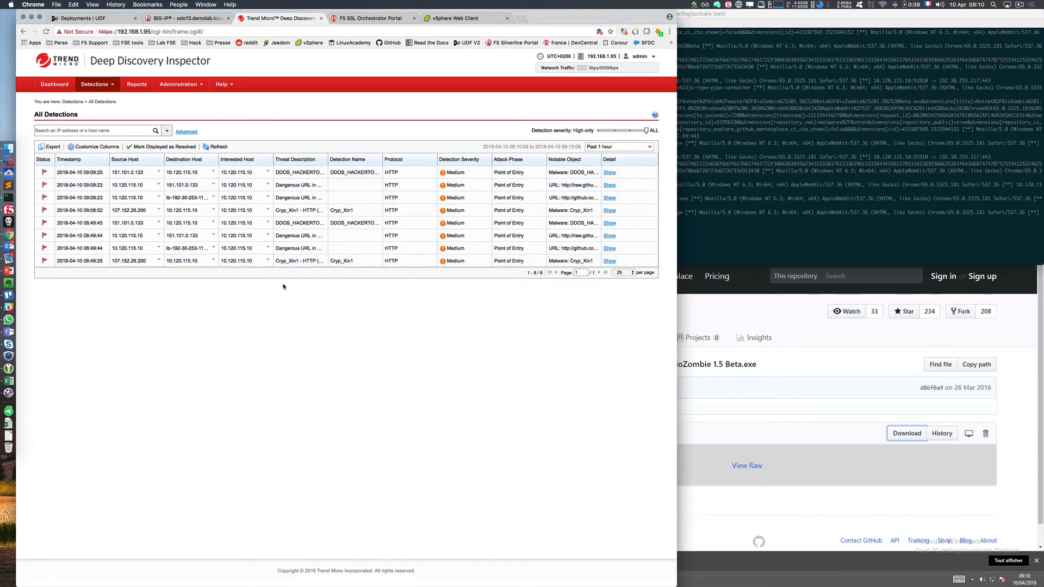
left_click(975, 6)
left_click(974, 6)
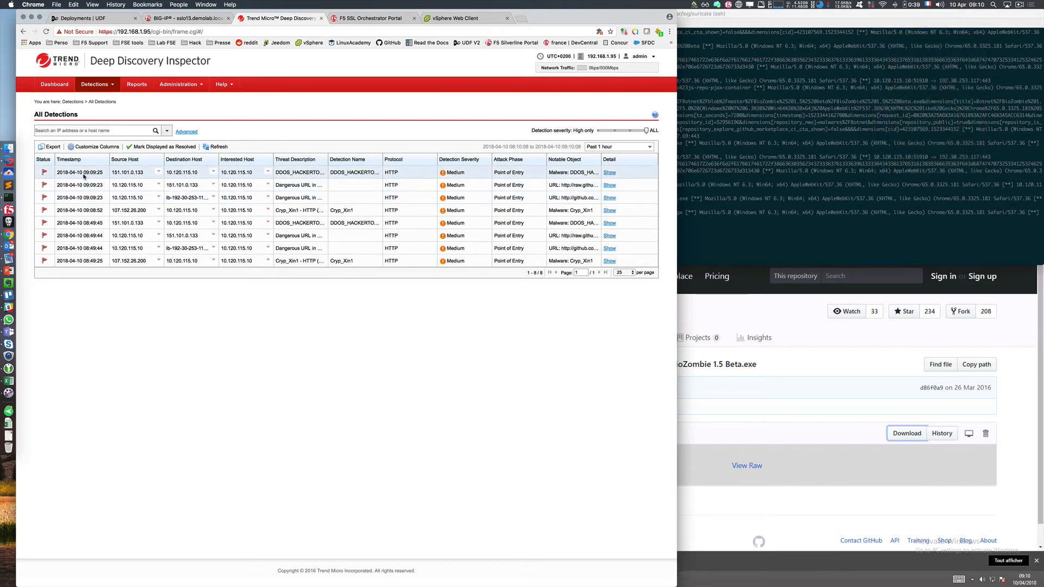
- Examine the connection details of the newest DDOS_HACKERTOO detection and the newest Cryp_Xin1 detection, collapsing each one after review
left_click(609, 172)
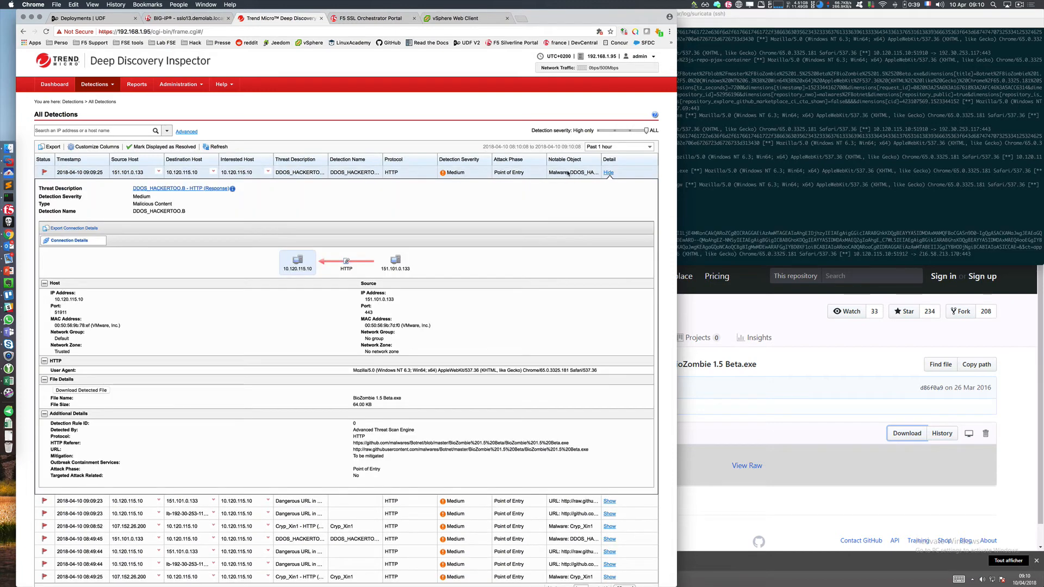
left_click_drag(353, 443, 478, 444)
left_click(392, 443)
left_click(446, 443)
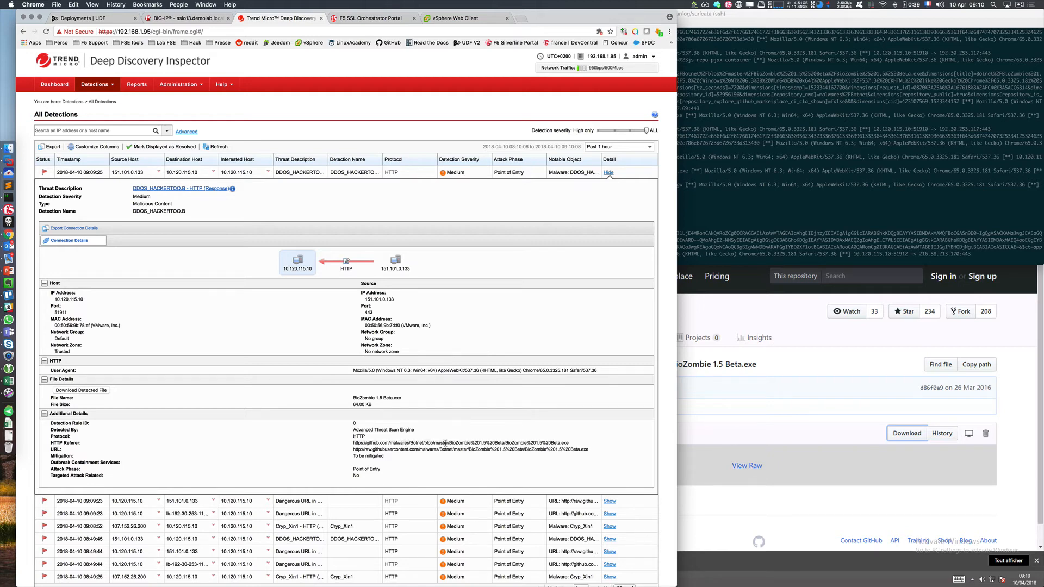
left_click(608, 172)
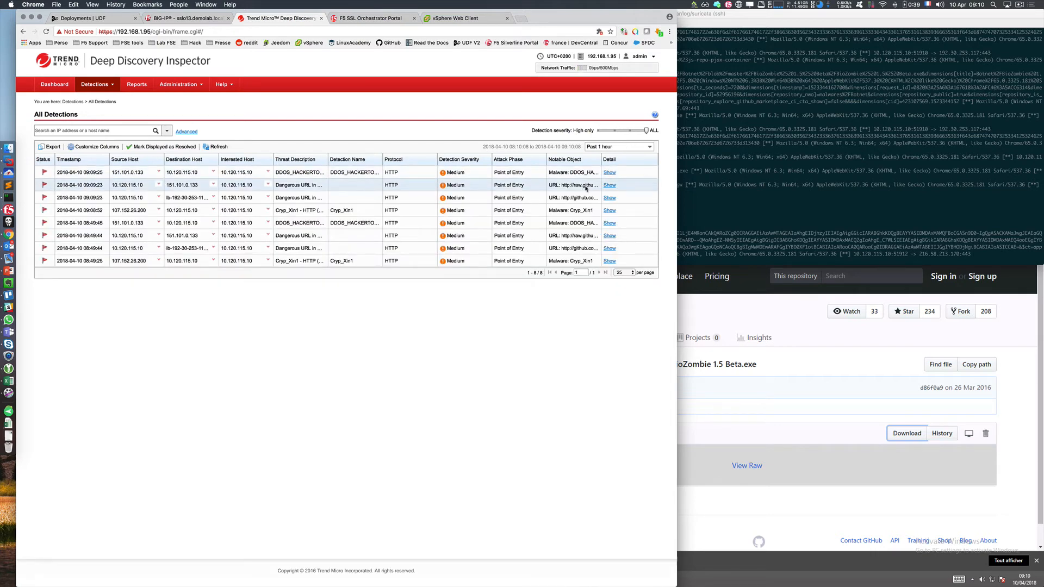
left_click(609, 211)
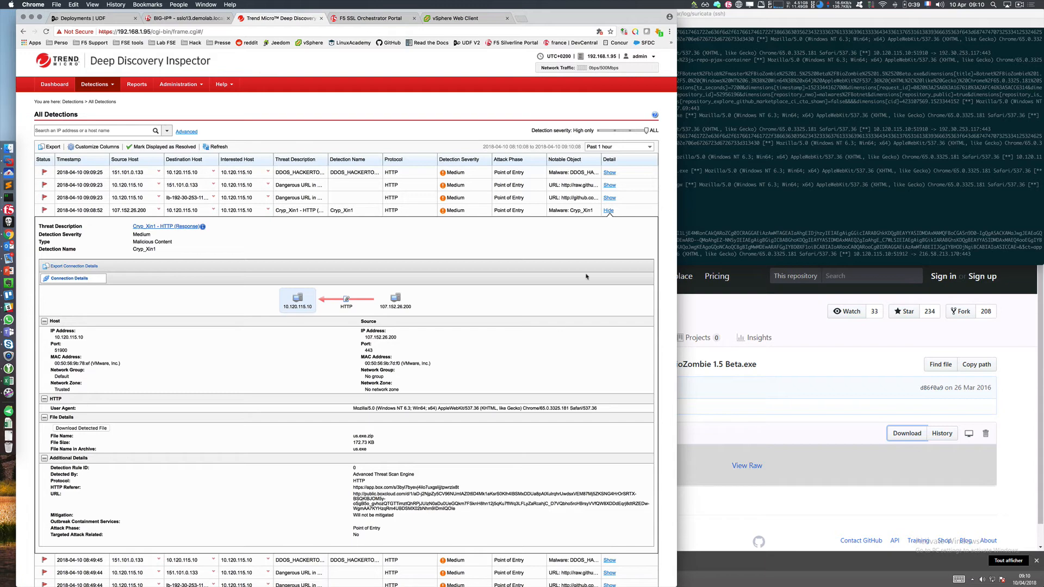
left_click(608, 211)
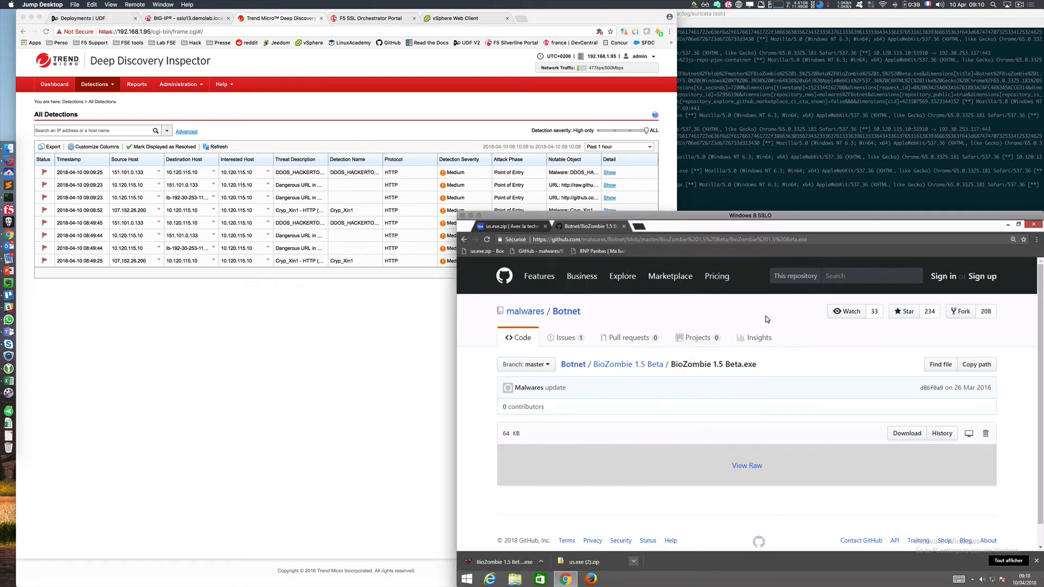
- Close the GitHub tab and the browser in the Windows 8 SSLO remote desktop and return to the host's Chrome
left_click(623, 226)
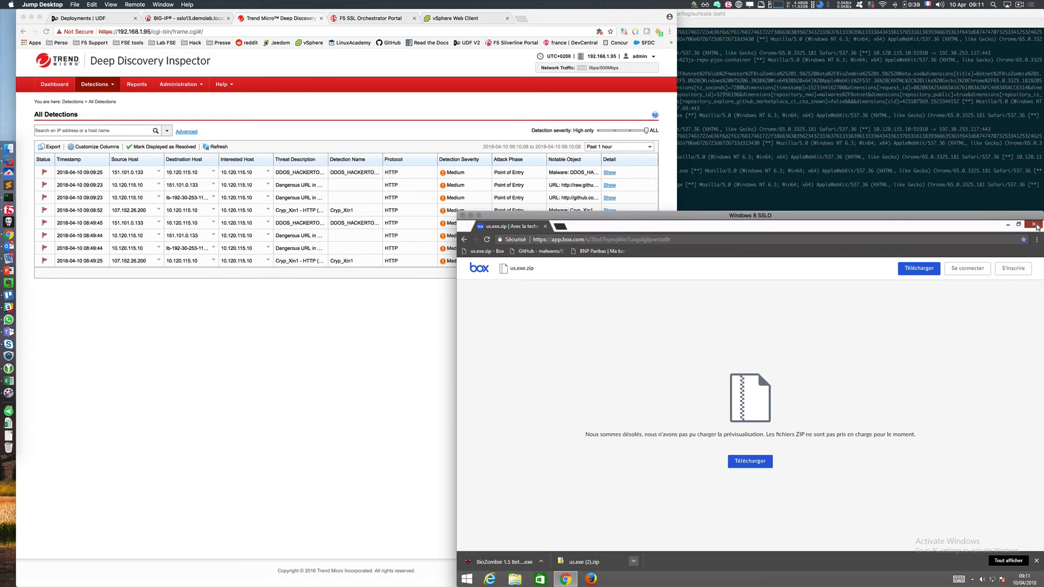
left_click(1029, 225)
left_click(361, 361)
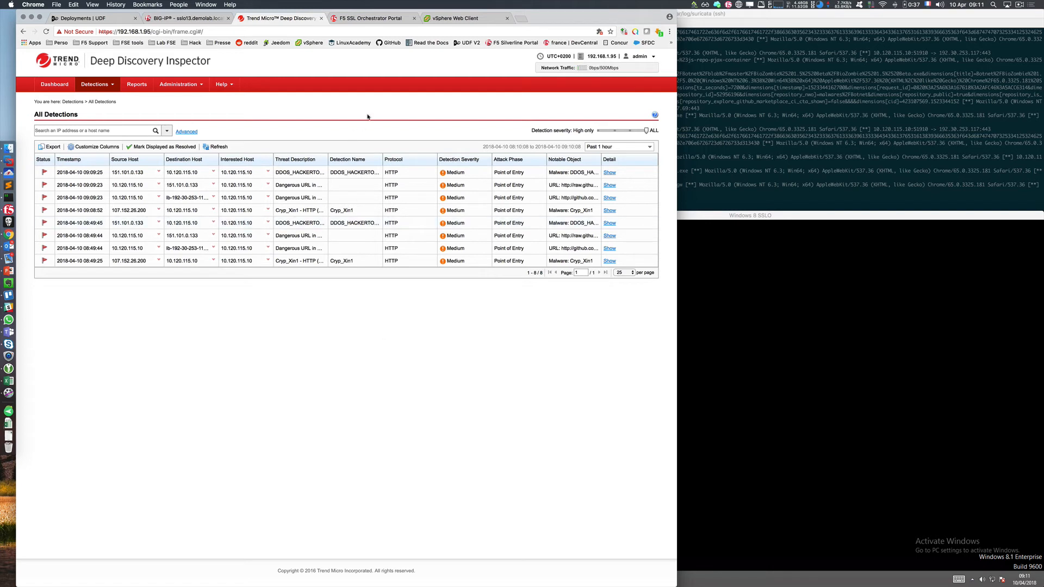
- In the F5 SSL Orchestrator Portal, add github.com to the suspicious destinations and push the list to the APM network locations
left_click(367, 17)
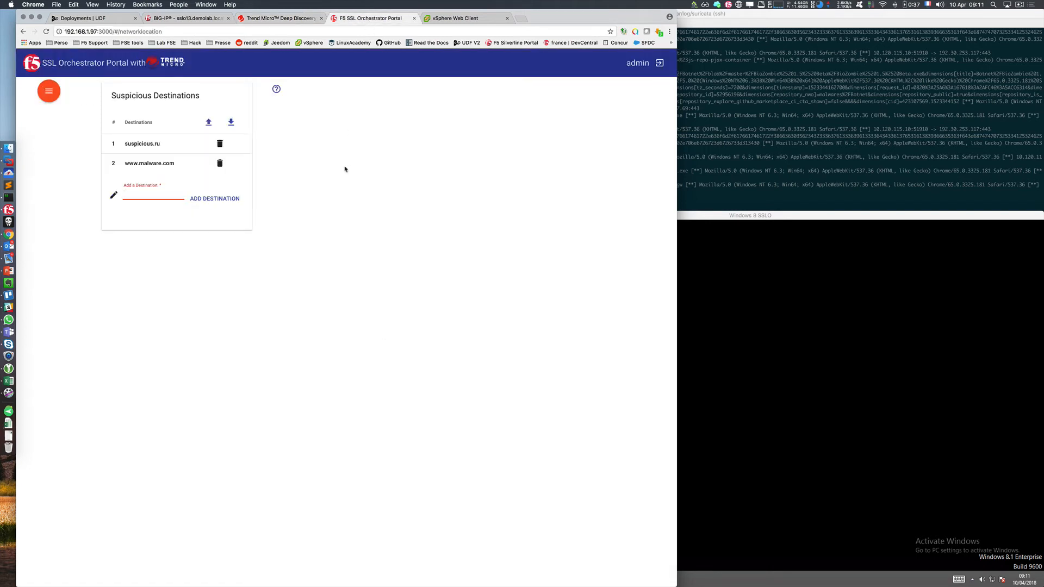
left_click(150, 196)
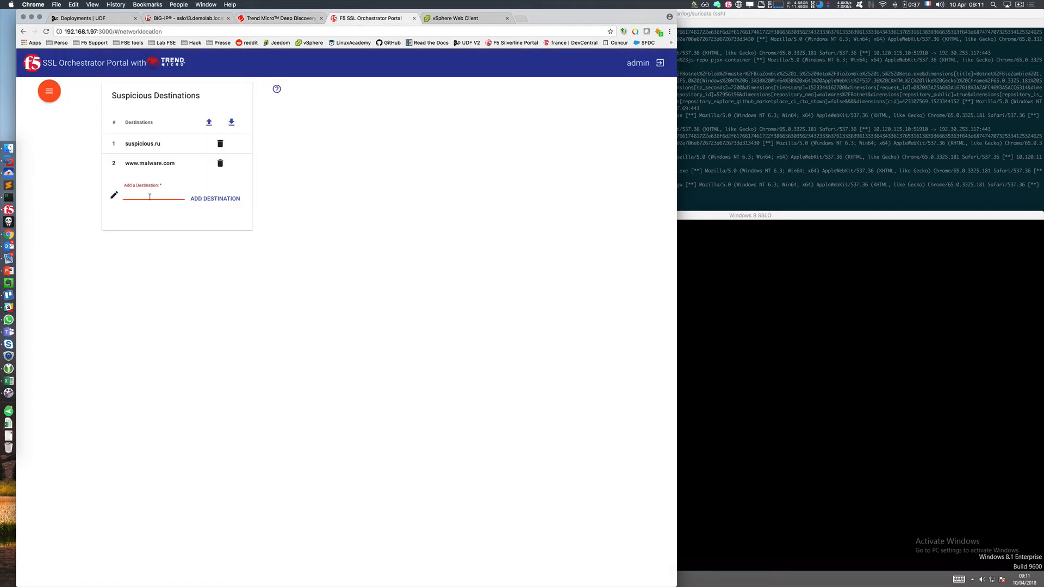
type("github")
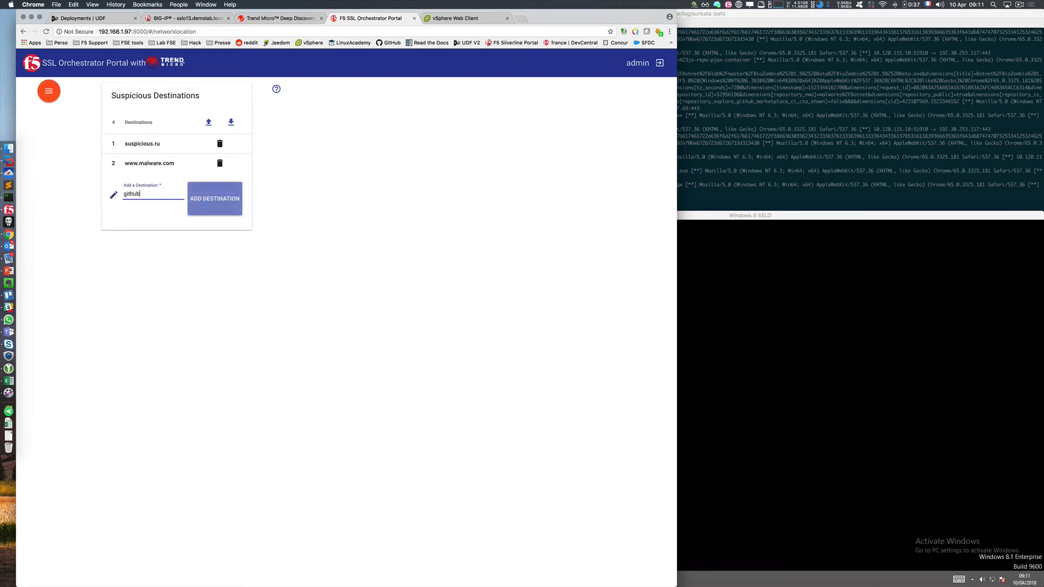
type("/")
type(".com")
left_click(215, 198)
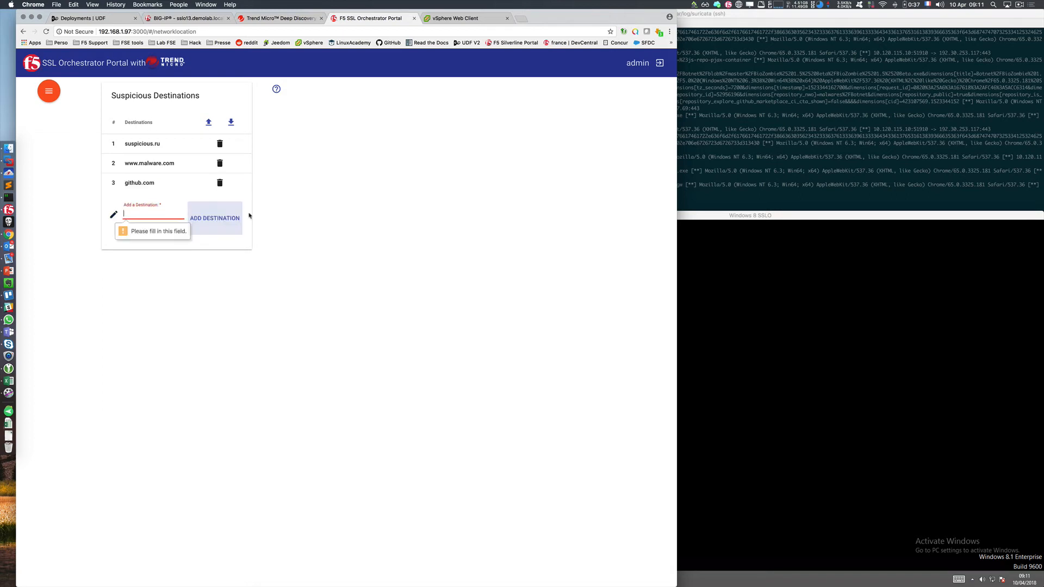
left_click(208, 122)
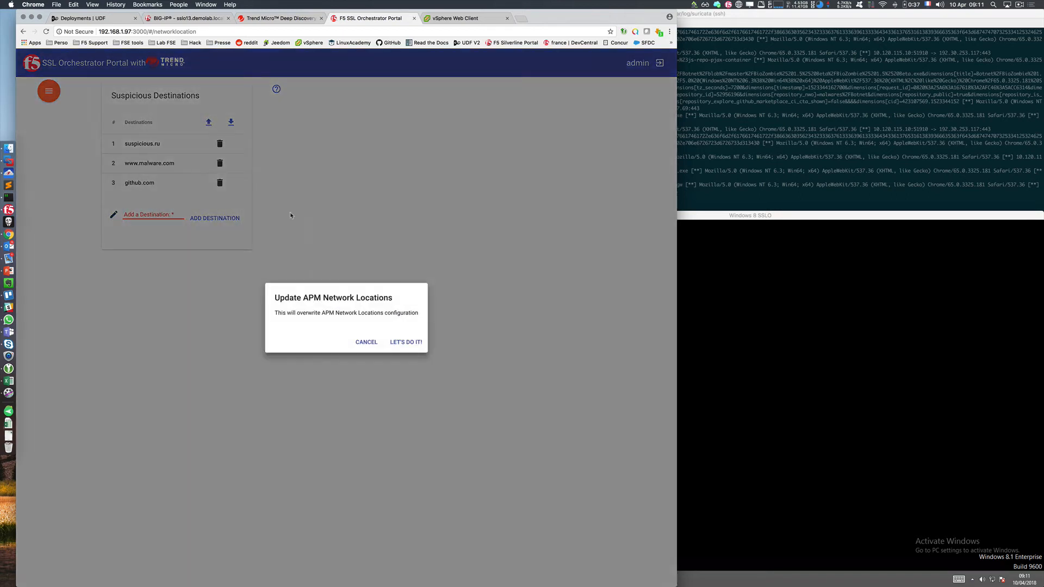
left_click(412, 344)
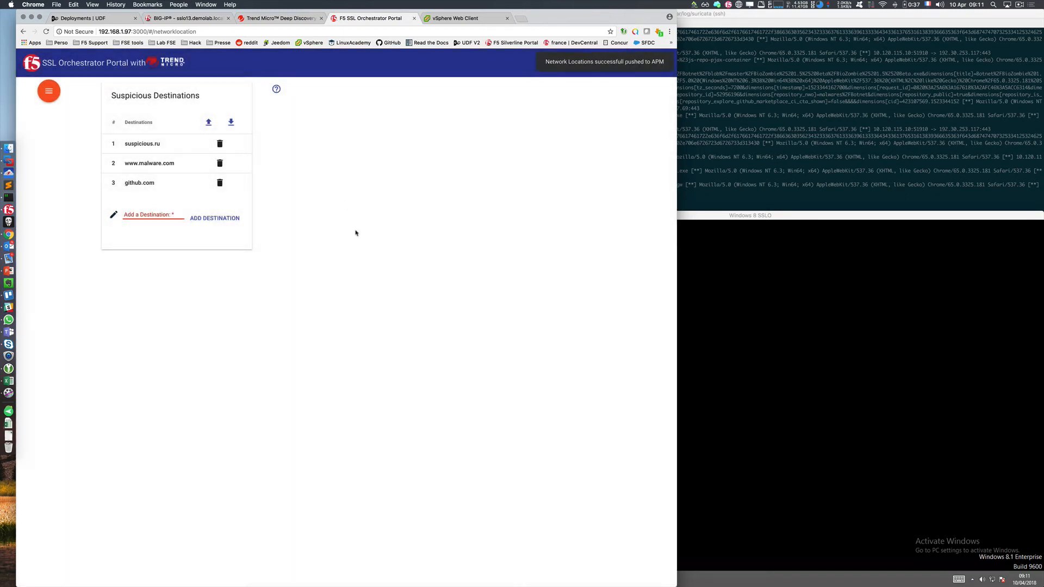
- Inspect the string records of the DG_Suspicious_Dst data group on the BIG-IP
left_click(196, 19)
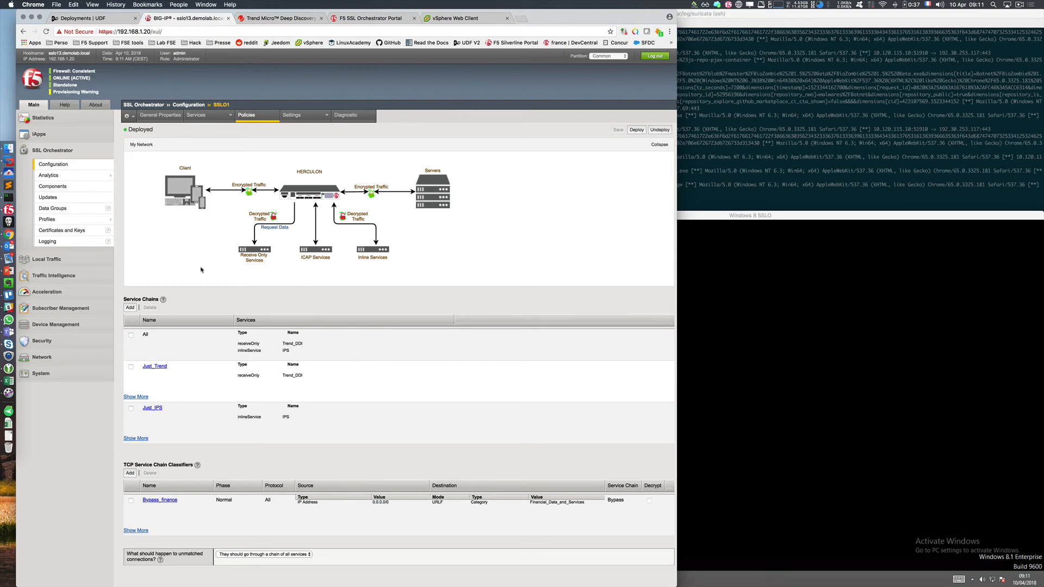
left_click(52, 209)
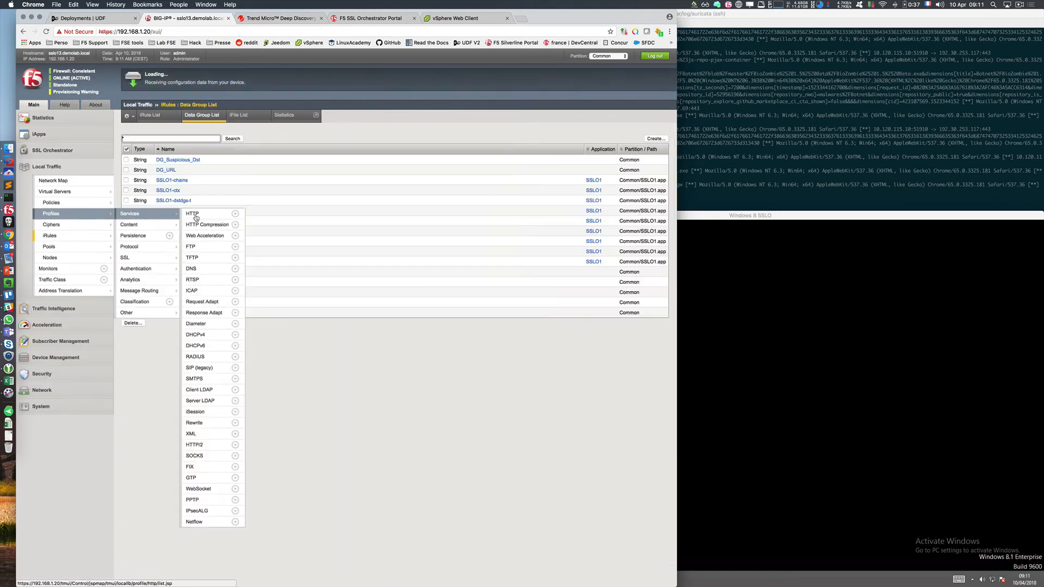
left_click(187, 160)
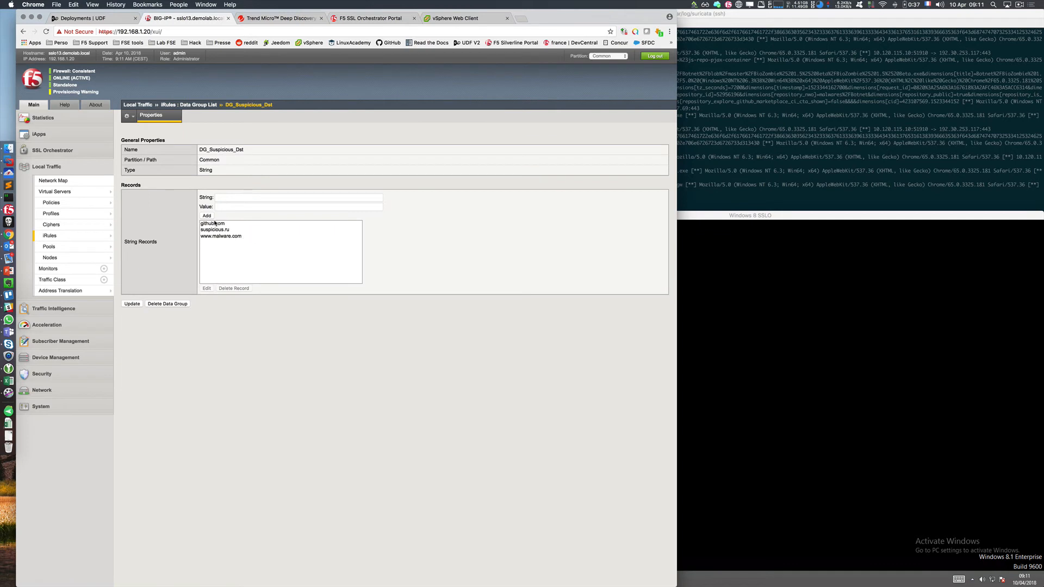
- Return to the SSLO1 policies and add a TCP service chain classifier named Block_dest
left_click(65, 151)
left_click(71, 166)
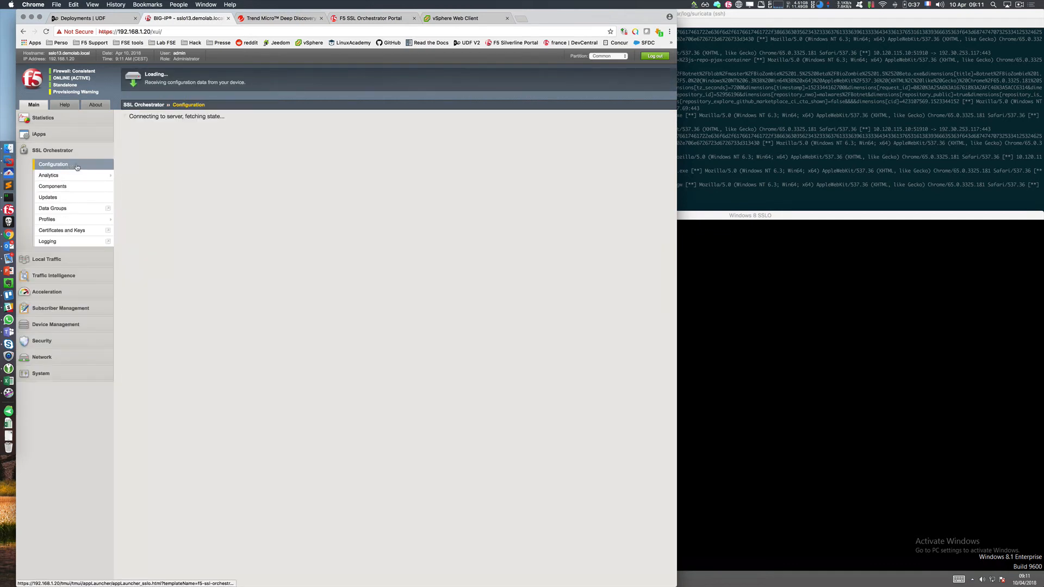
left_click(263, 116)
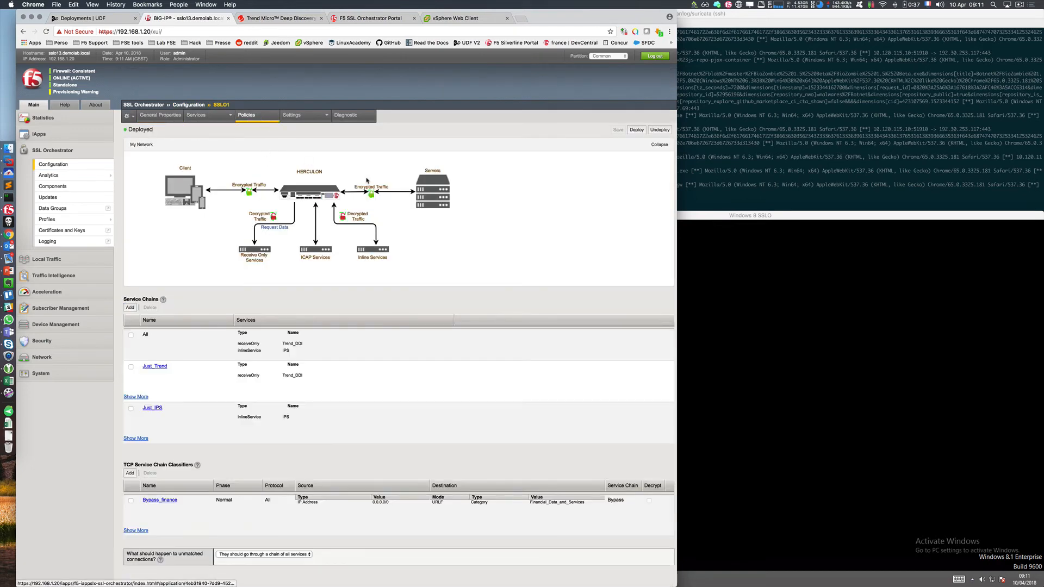
left_click(131, 473)
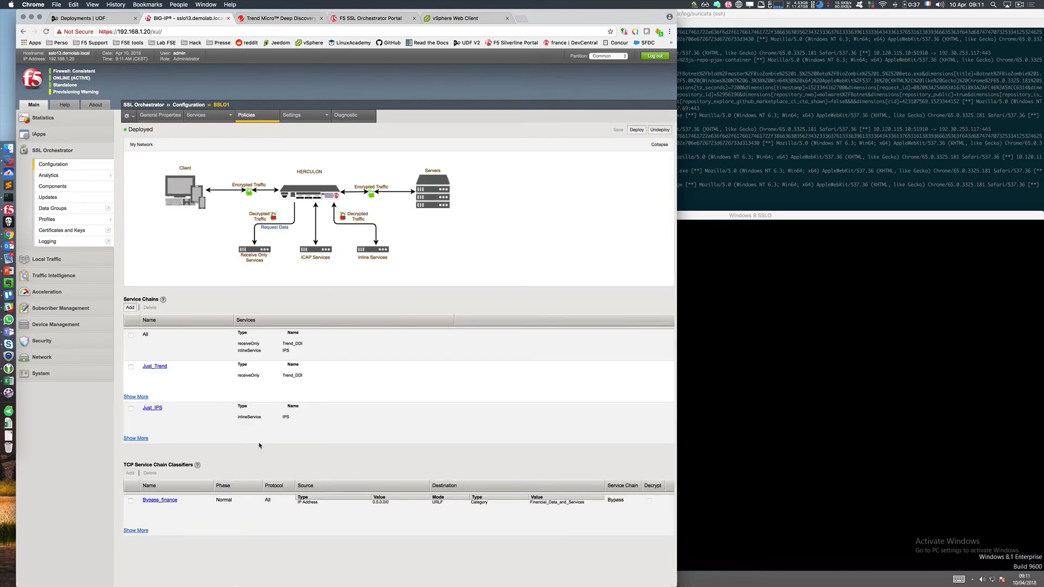
scroll(163, 434, "down", 2)
left_click(160, 449)
type("Block_dest")
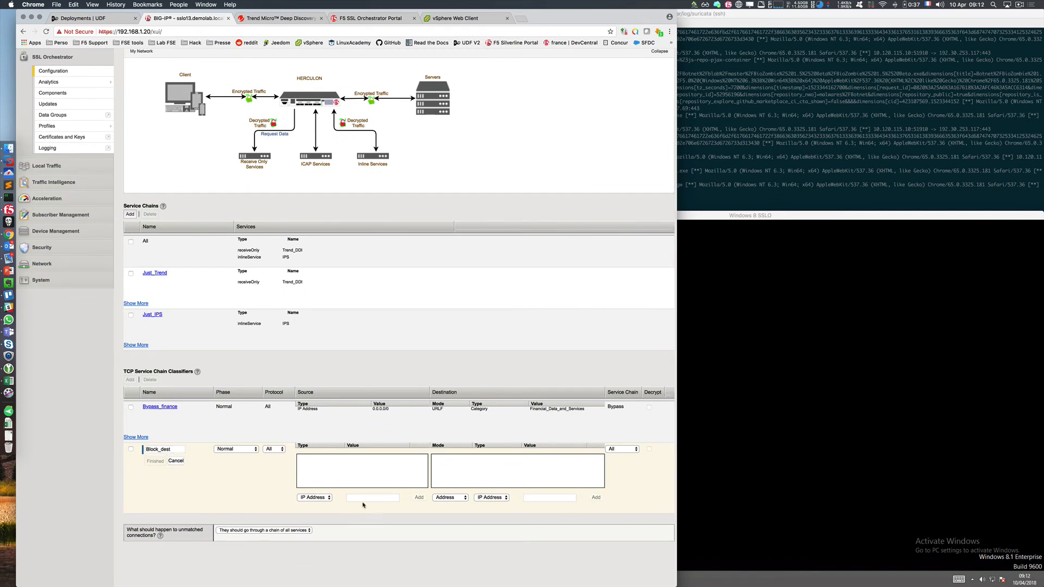
- Add the IP address 0.0.0.0/0 as the source of the Block_dest classifier
left_click(362, 497)
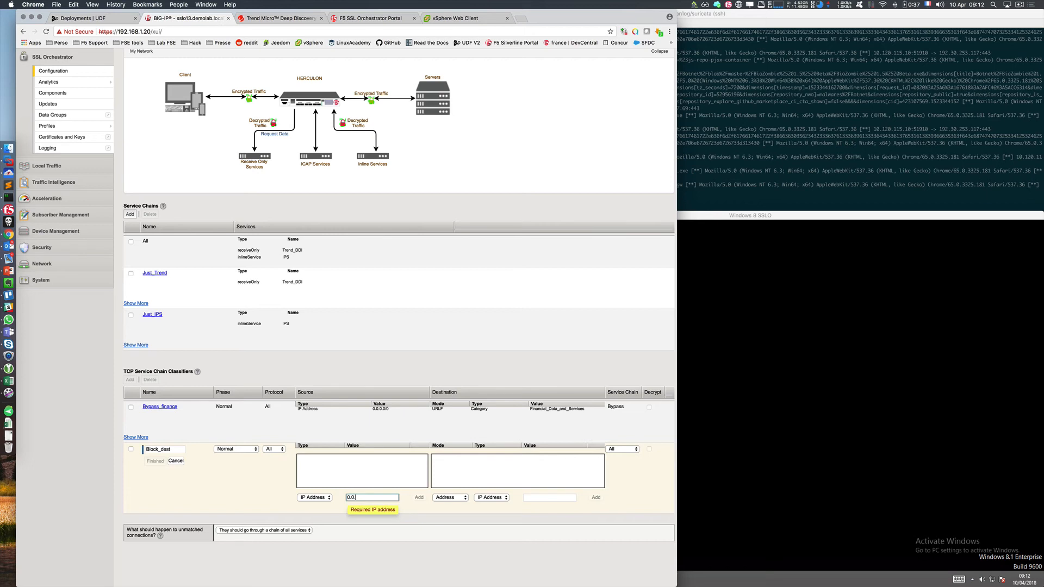
type("0.0.0.0")
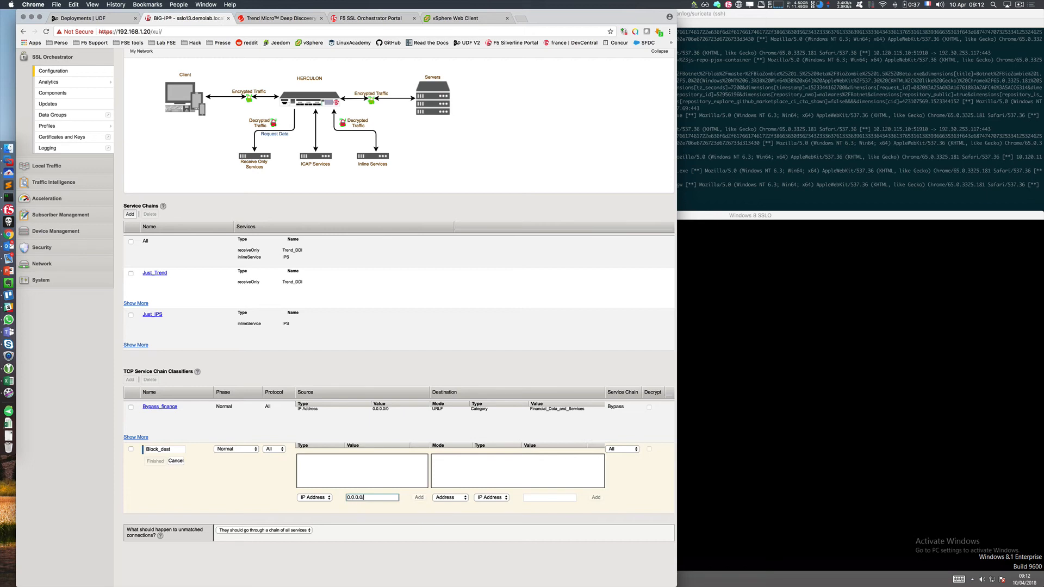
type("/0")
left_click(418, 498)
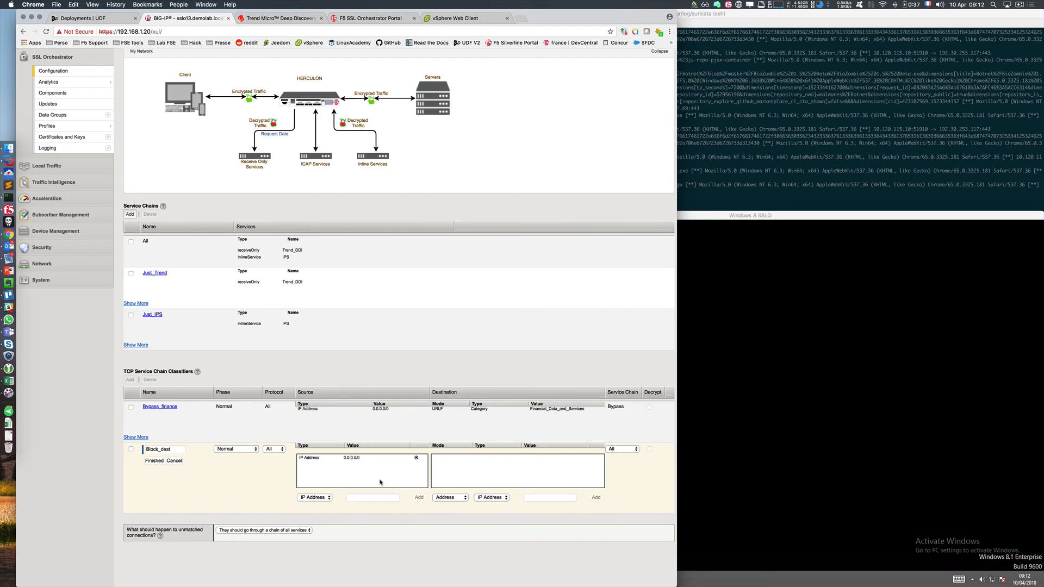
- Add a name-based destination using the data group /Common/DG_Suspicious_Dst to the Block_dest classifier and finish editing the classifier
left_click(451, 498)
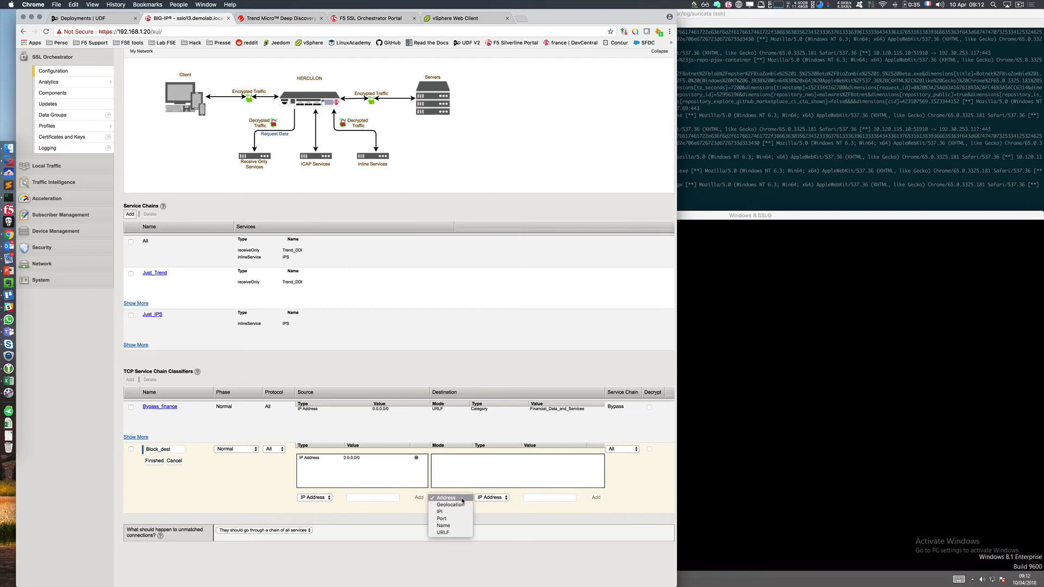
left_click(477, 498)
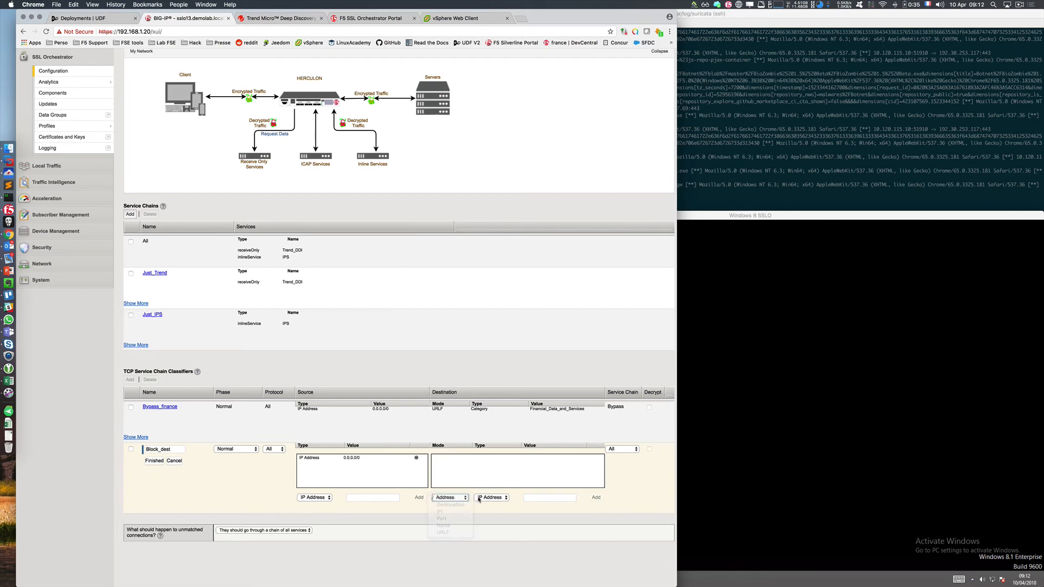
left_click(453, 498)
left_click(445, 525)
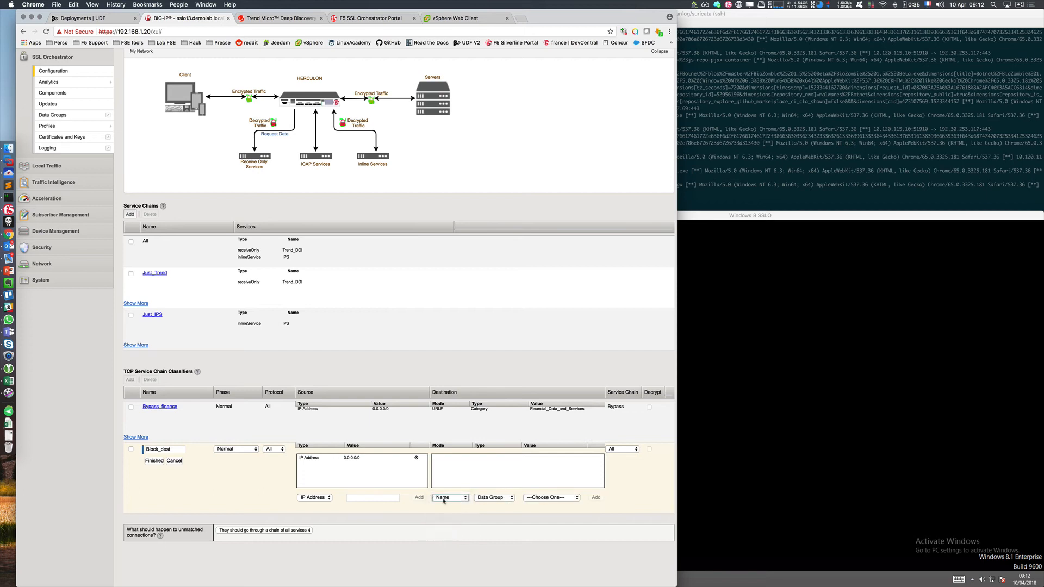
left_click(476, 497)
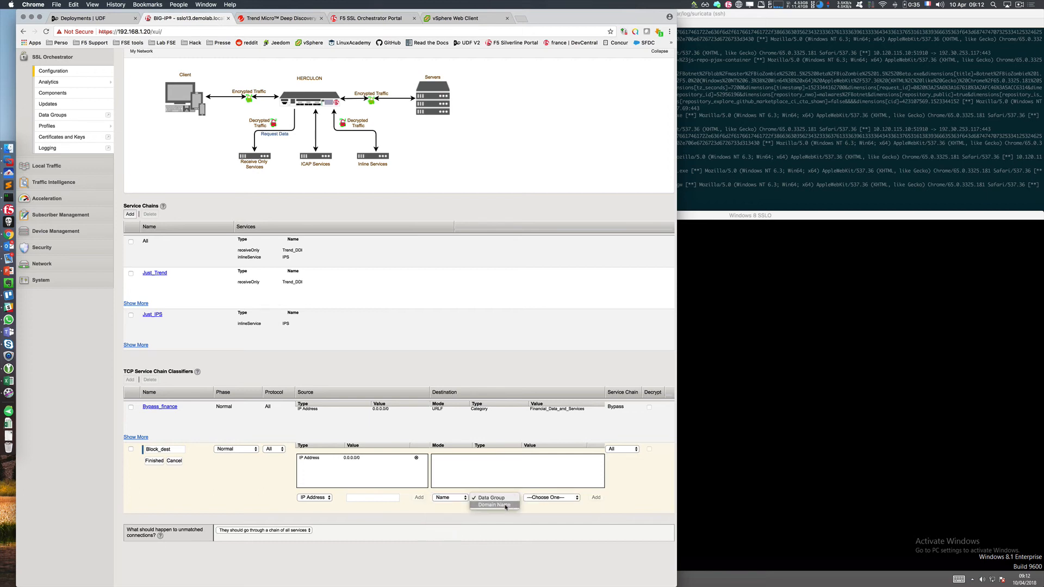
left_click(486, 507)
left_click(501, 497)
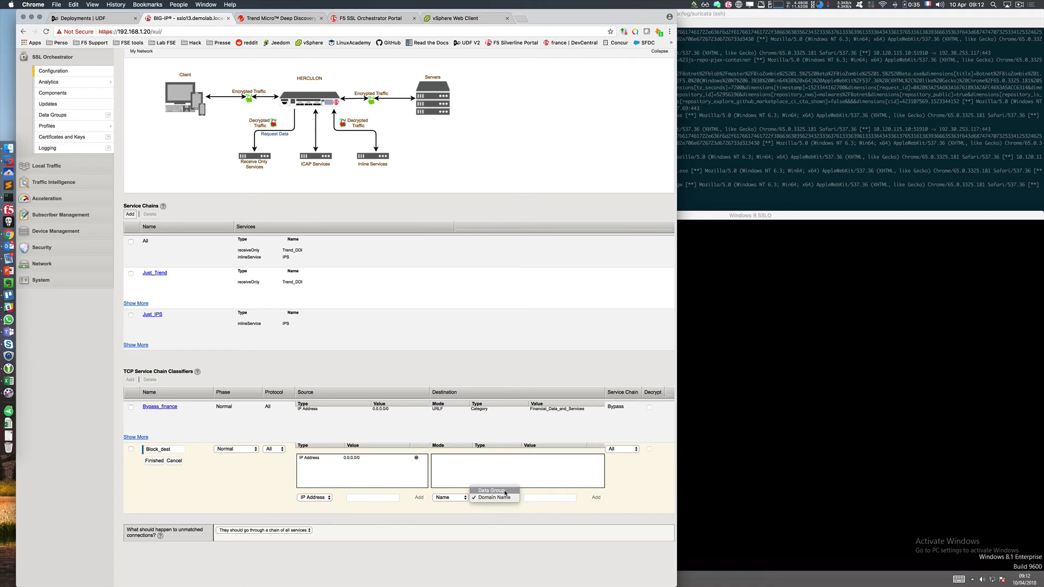
left_click(505, 492)
left_click(540, 498)
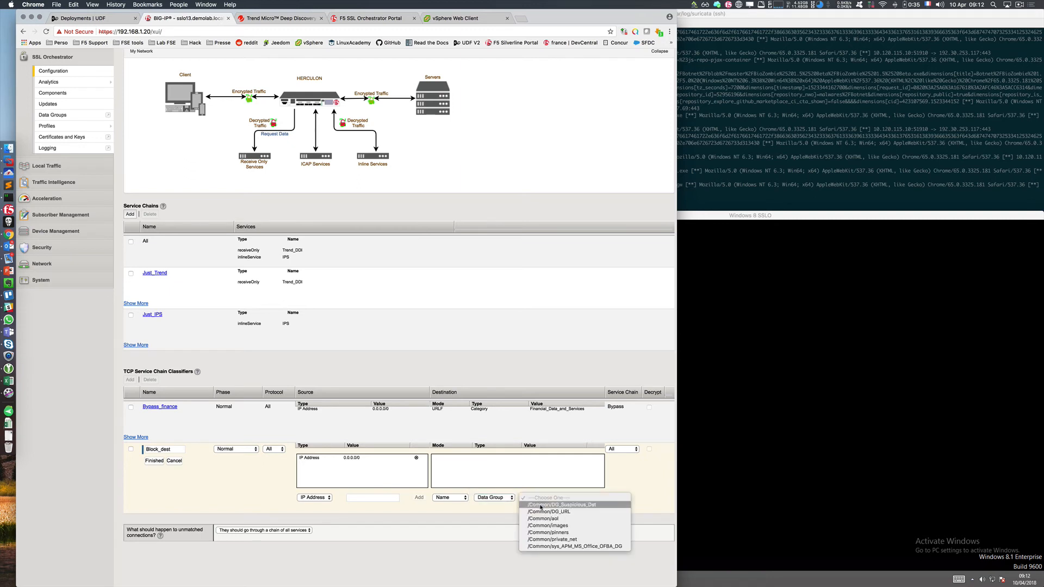
left_click(549, 505)
left_click(597, 498)
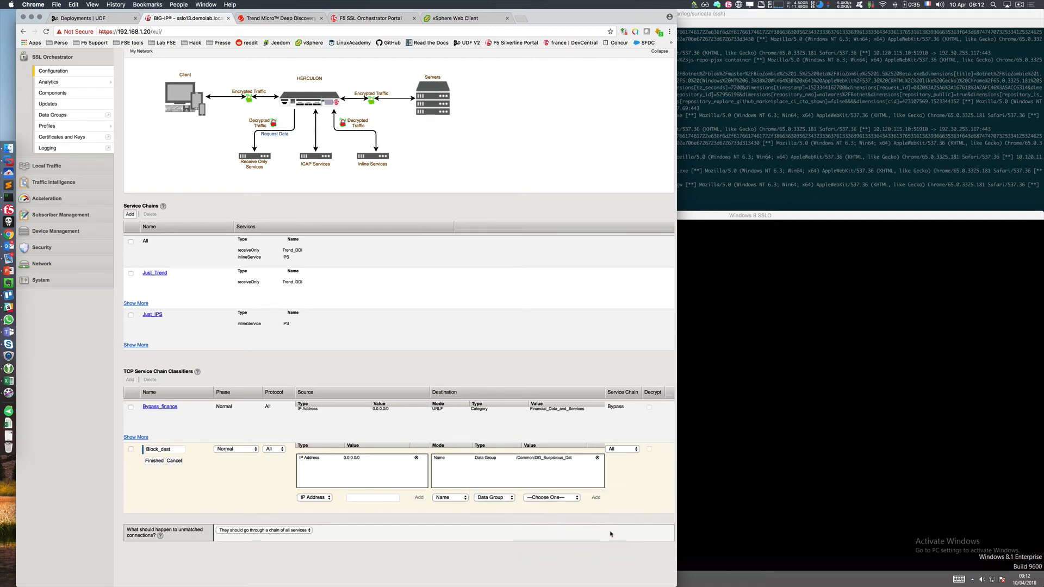
left_click(151, 462)
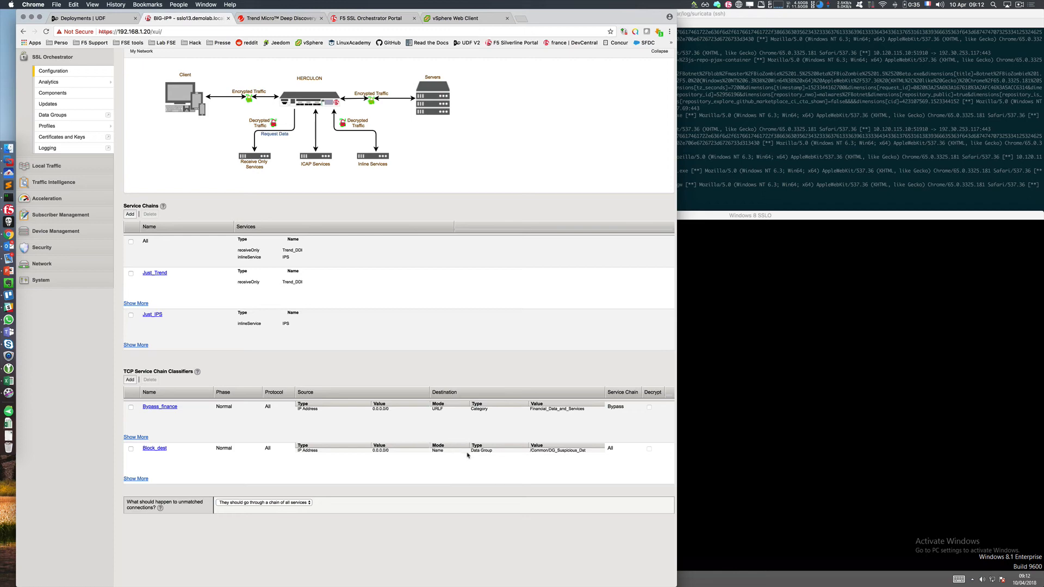
- Deploy the SSLO1 configuration with the new Block_dest classifier, leaving the deploy comments empty
scroll(570, 485, "up", 4)
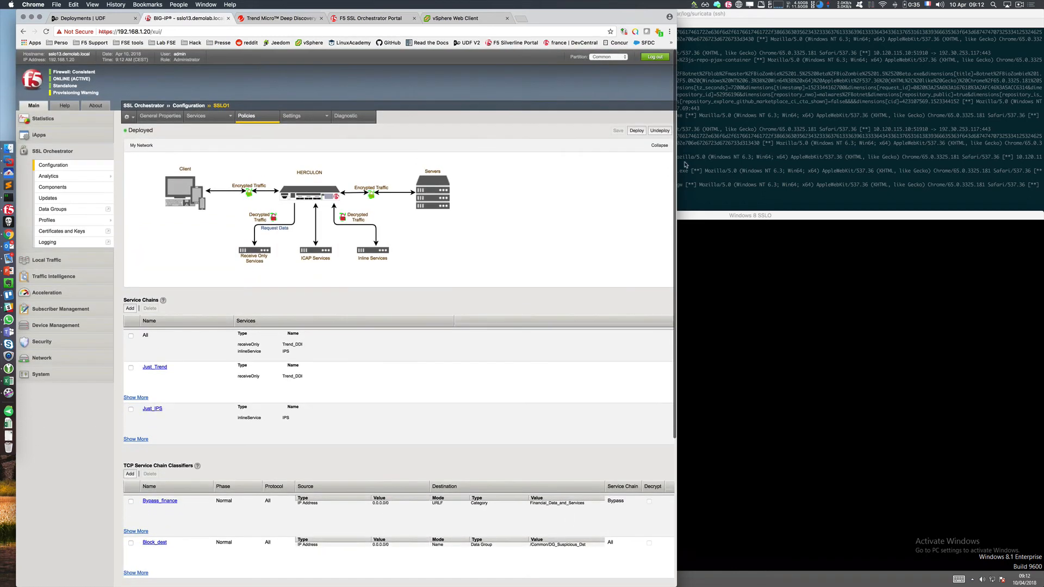
left_click(637, 130)
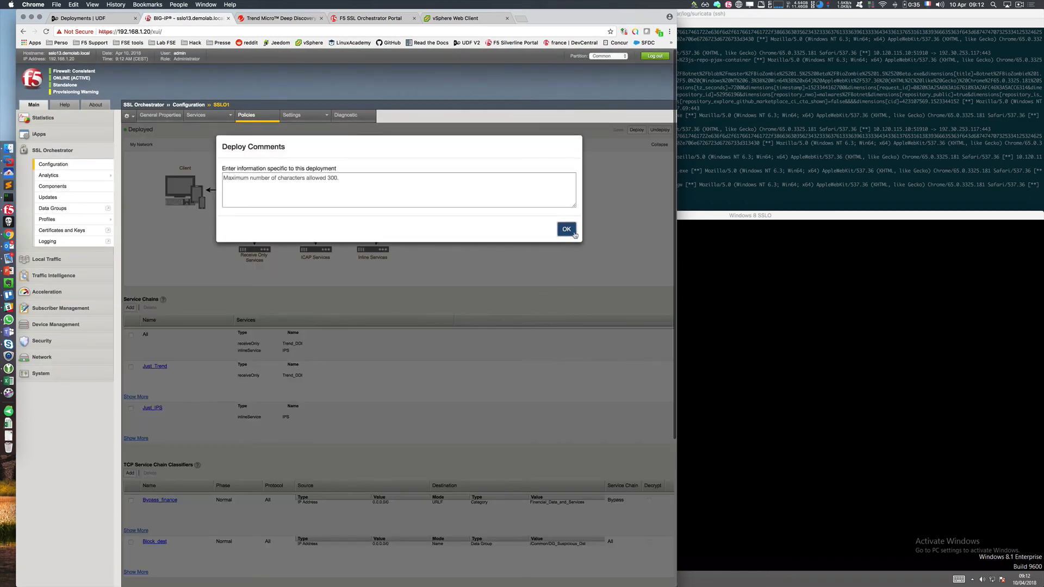
left_click(567, 229)
- Set the Block_dest classifier's service chain to Reject and redeploy the SSLO1 configuration without a comment
scroll(258, 439, "down", 3)
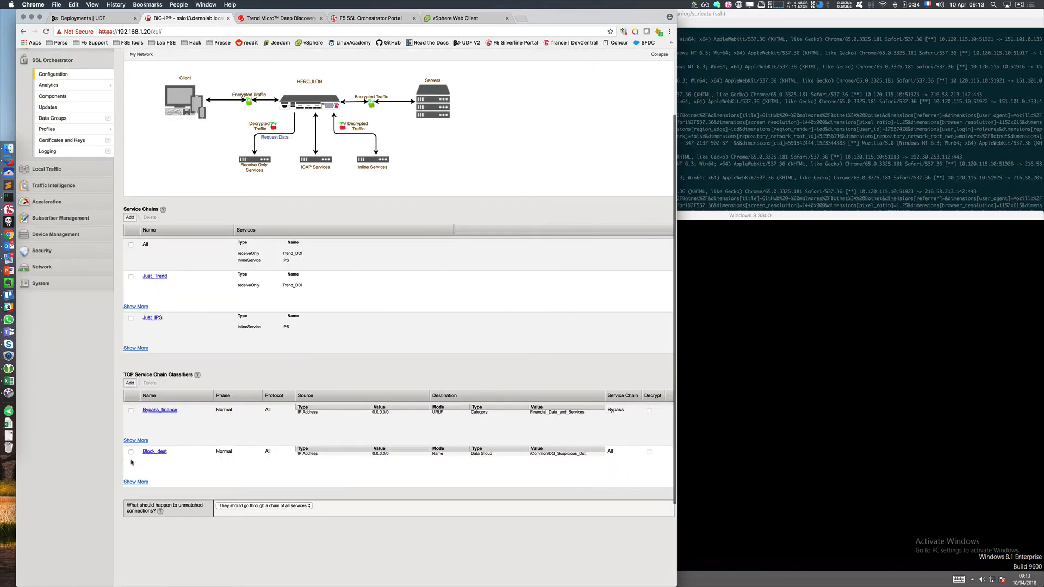
left_click(162, 453)
left_click(622, 452)
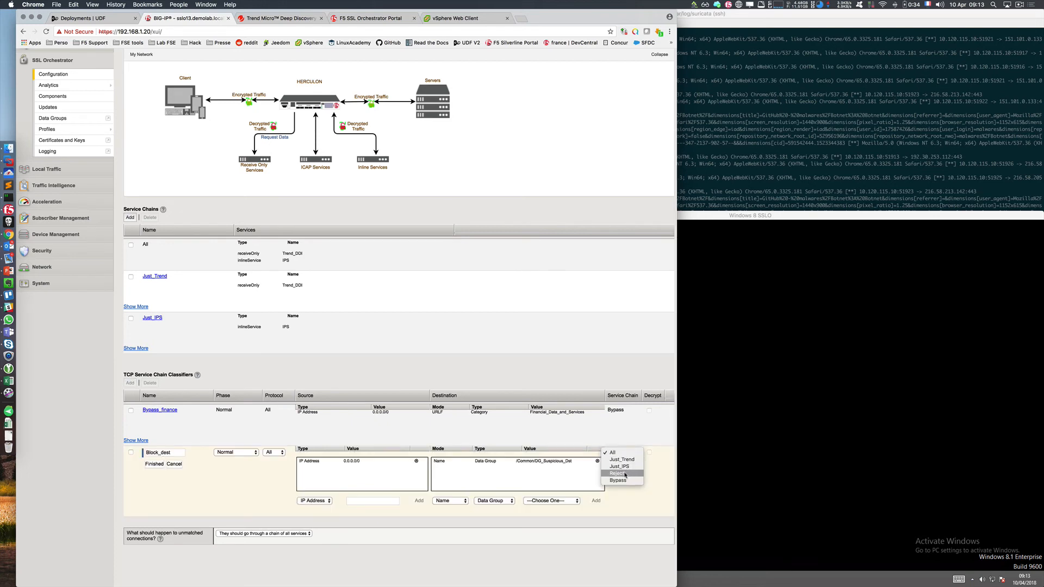
left_click(620, 474)
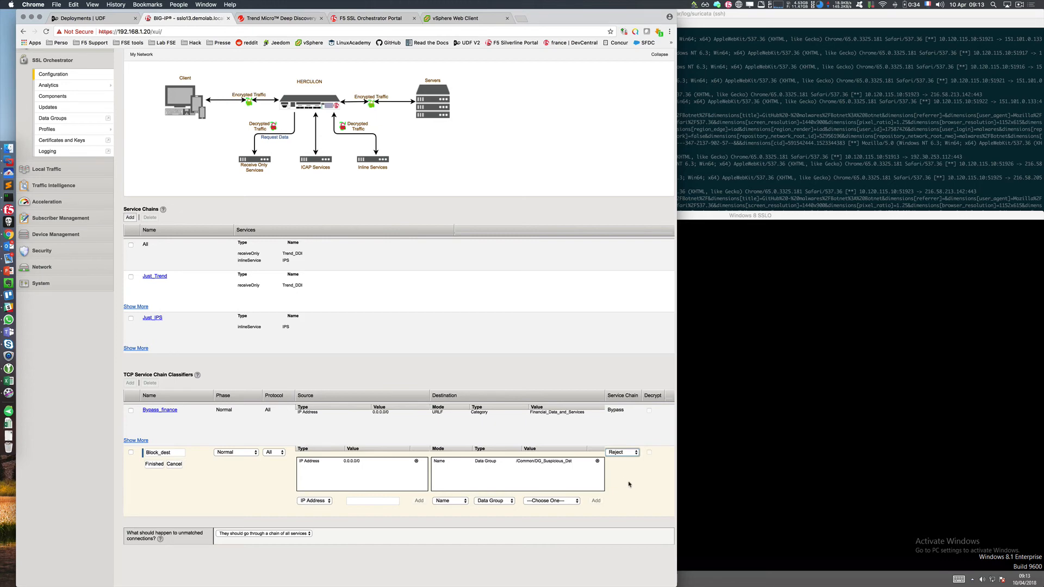
left_click(154, 464)
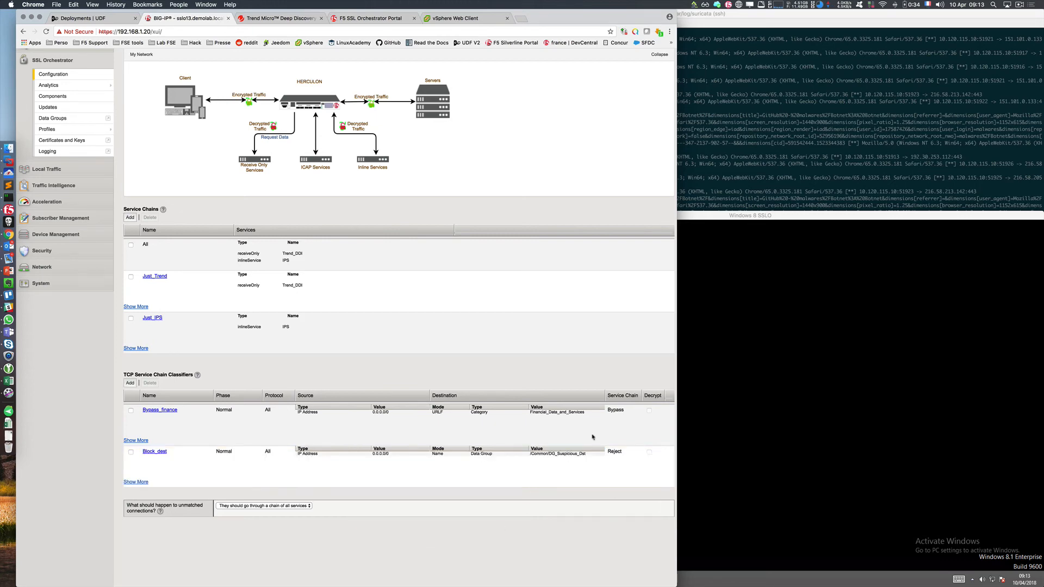
scroll(601, 244, "up", 4)
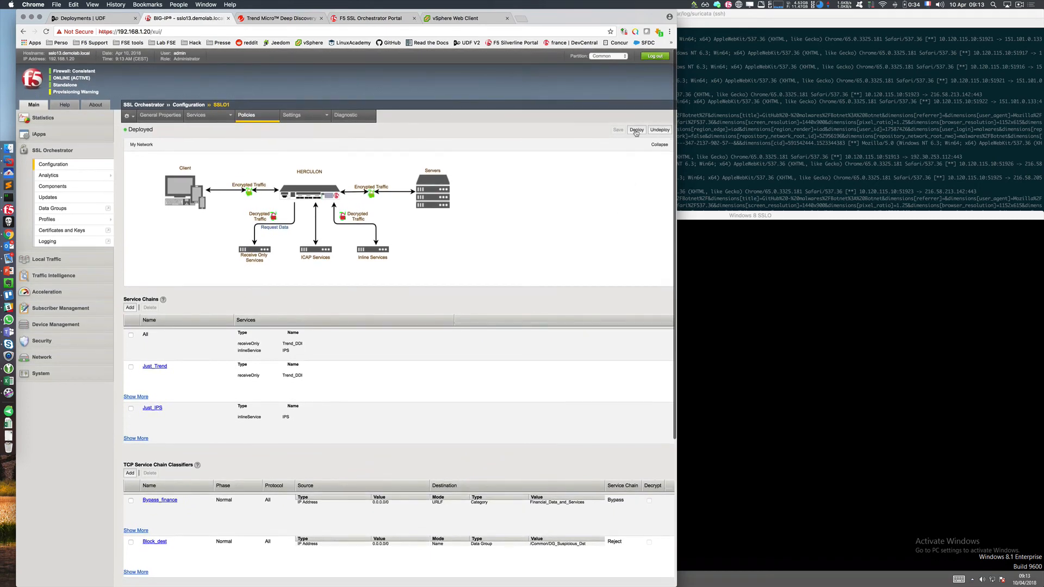
left_click(635, 130)
left_click(566, 225)
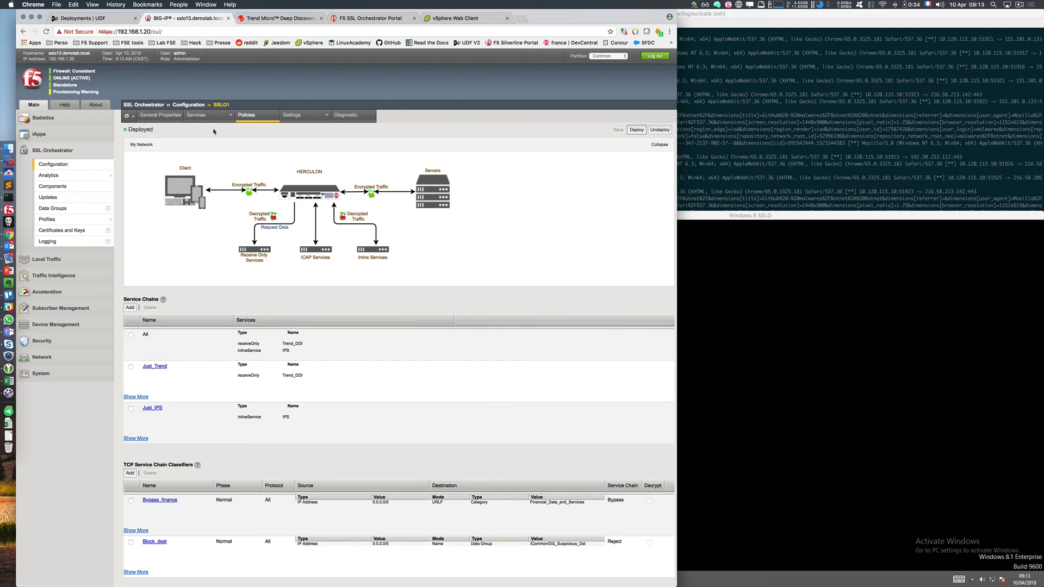
- Switch to the Suricata log terminal and insert a block of blank lines to separate new log entries
left_click(752, 163)
key("Return")
key("Return")
key("Return")
key("Return")
key("Return")
key("Return")
key("Return")
key("Return")
key("Return")
key("Return")
key("Return")
key("Return")
key("Return")
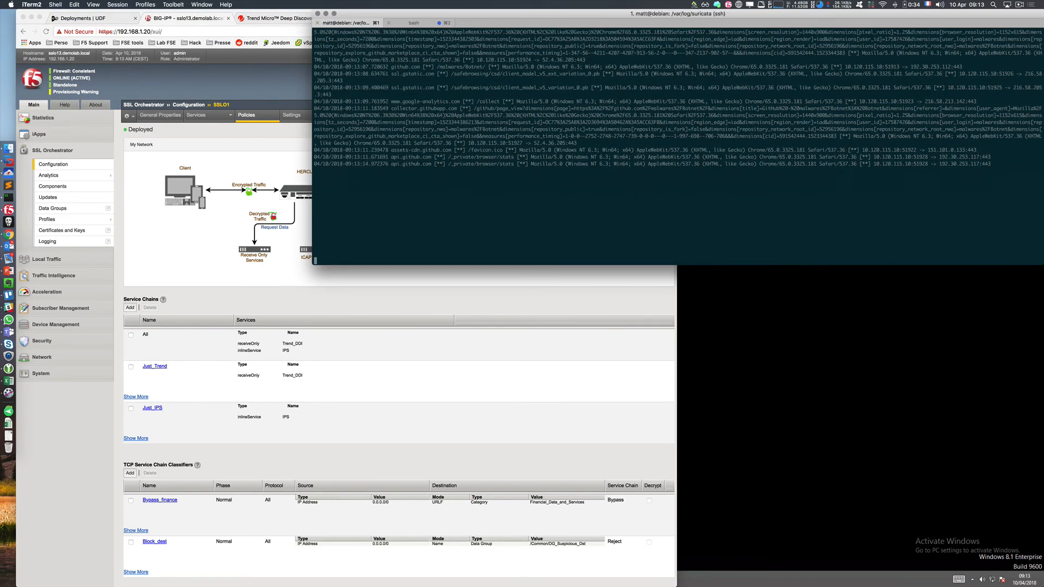
key("Return")
key("Return")
key("Return")
key("Return")
key("Return")
key("Return")
key("Return")
key("Return")
- In the Windows 8 SSLO session, open a private Chrome window and test access to the bookmarked GitHub malwares and BNP Paribas pages
left_click(684, 496)
left_click_drag(632, 492, 720, 533)
right_click(566, 581)
left_click(569, 529)
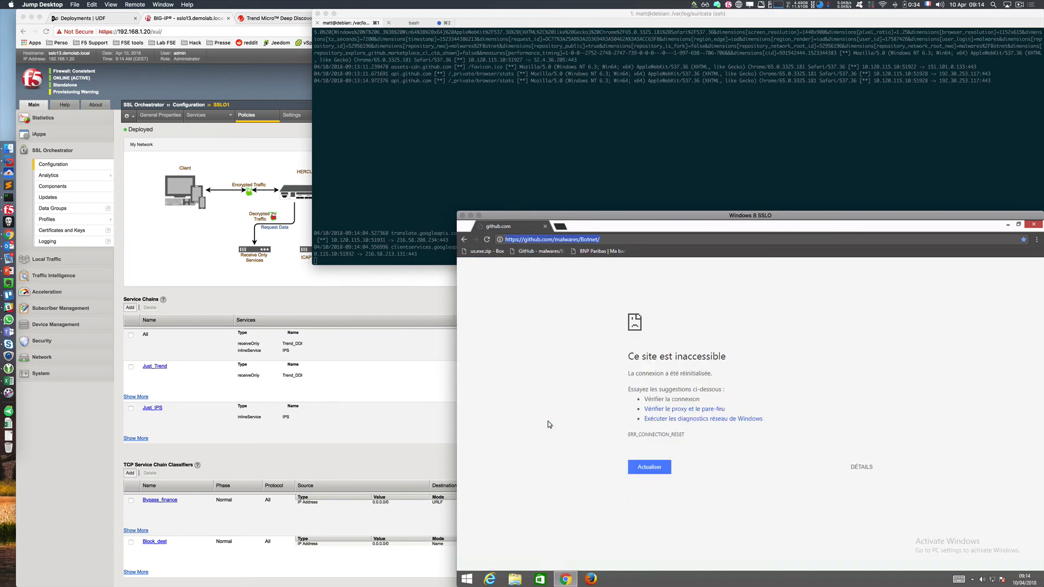
left_click(596, 251)
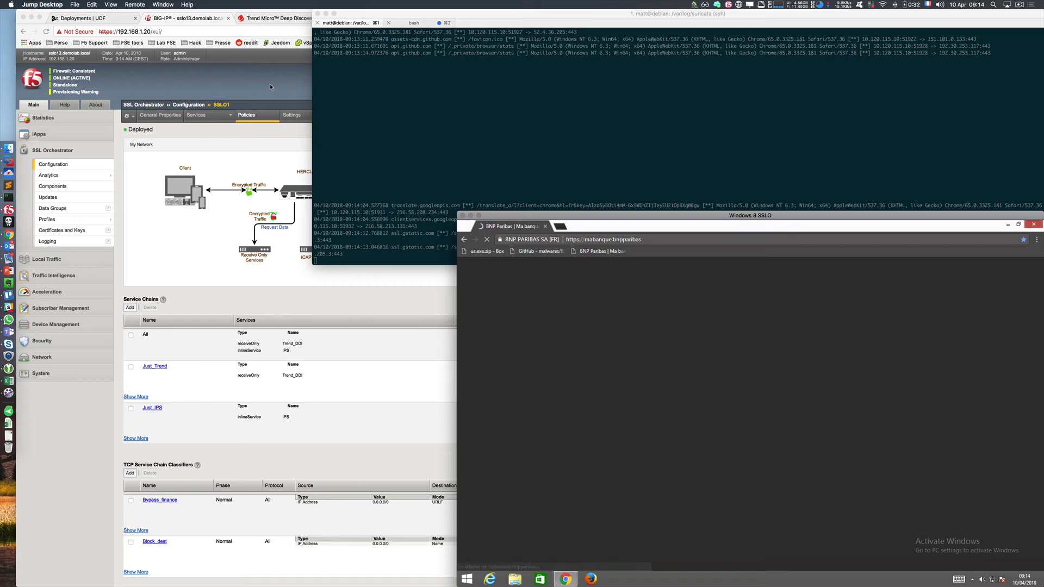
- Review the suspicious destinations in the SSL Orchestrator Portal, and load the bookmarked us.exe.zip Box page in the Windows 8 SSLO session
left_click(270, 87)
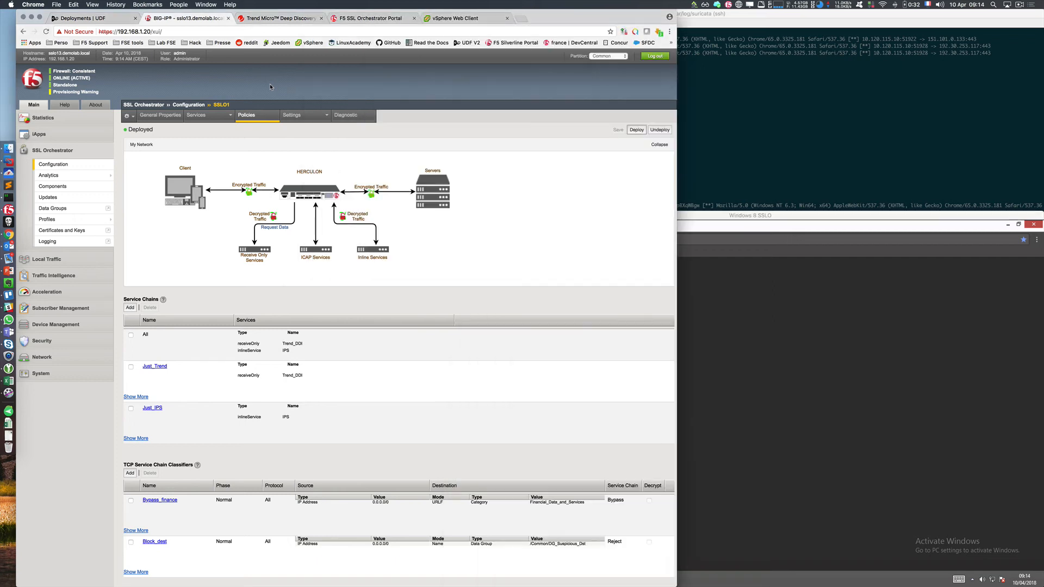
left_click(372, 18)
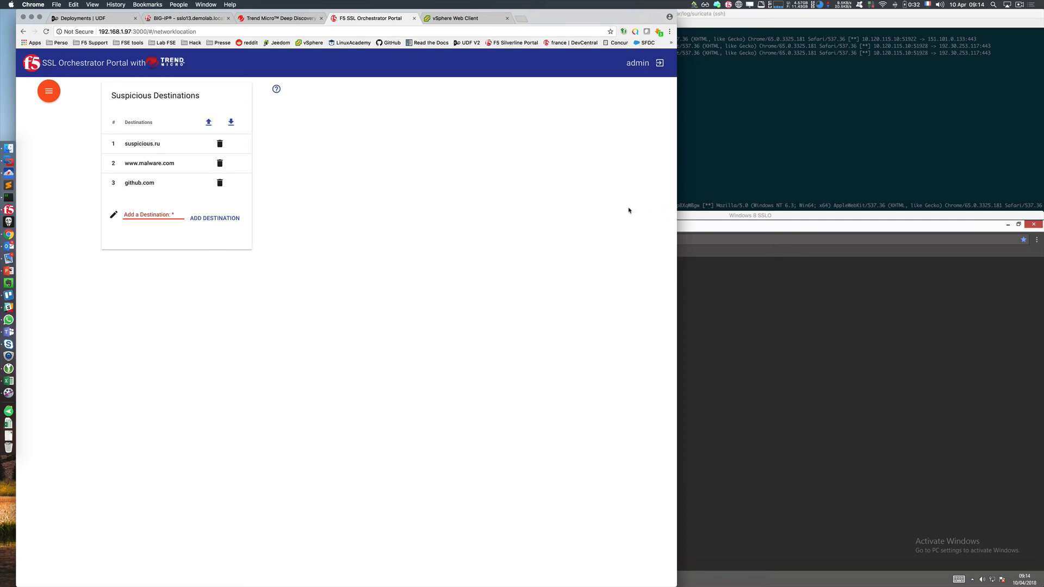
left_click(780, 251)
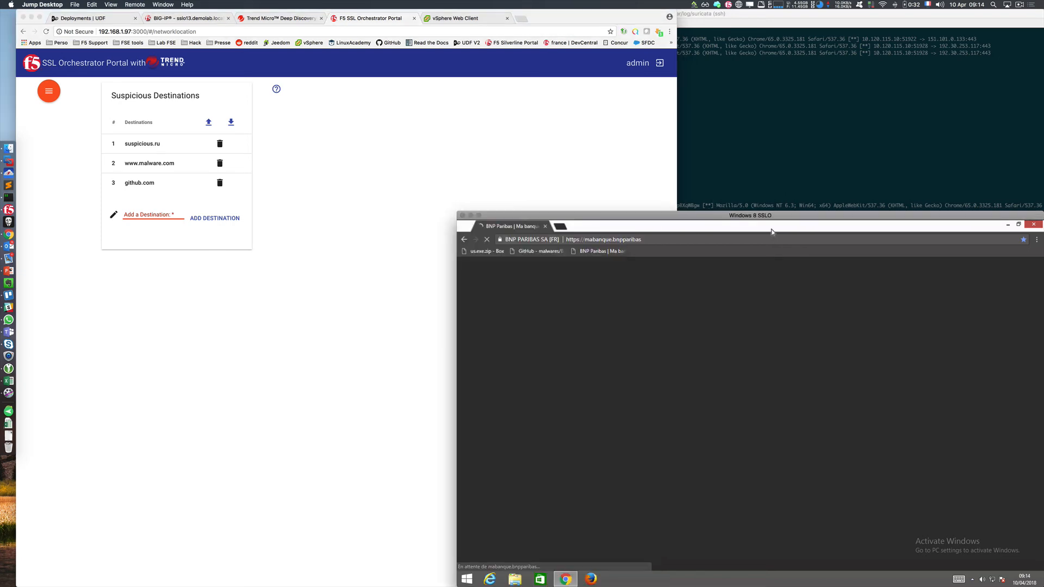
left_click(478, 252)
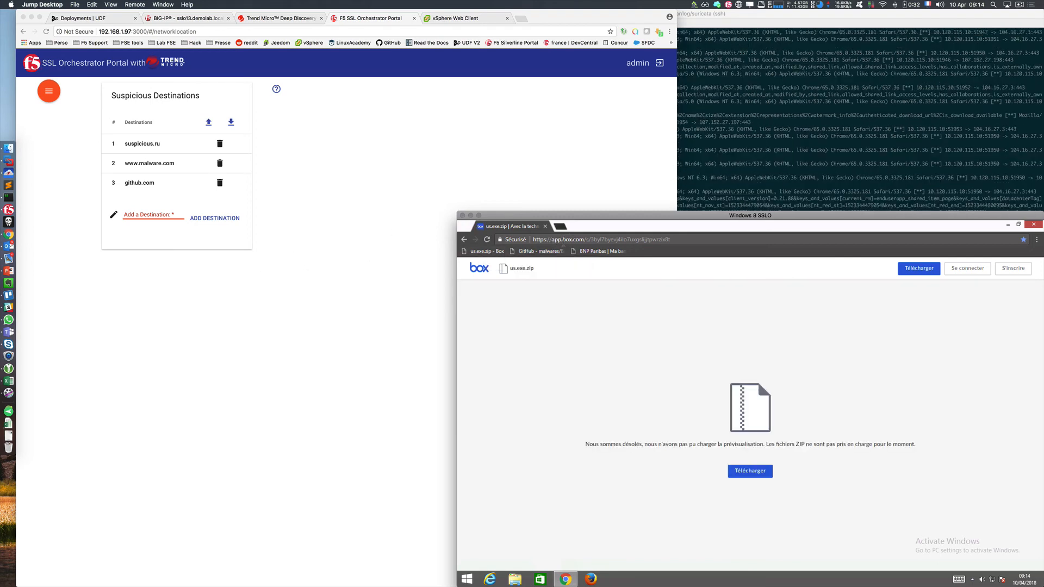
- Add app.box.com to the portal's suspicious destinations, closing the Windows session's Chrome window along the way, and push the list to the APM network locations
left_click(313, 251)
left_click(152, 216)
type("a")
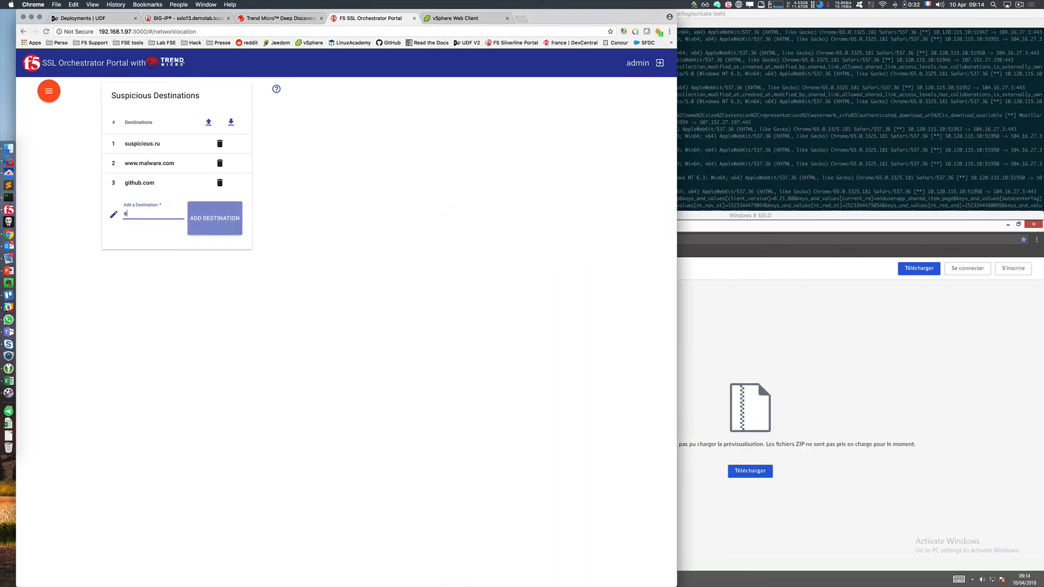
type("pp.box")
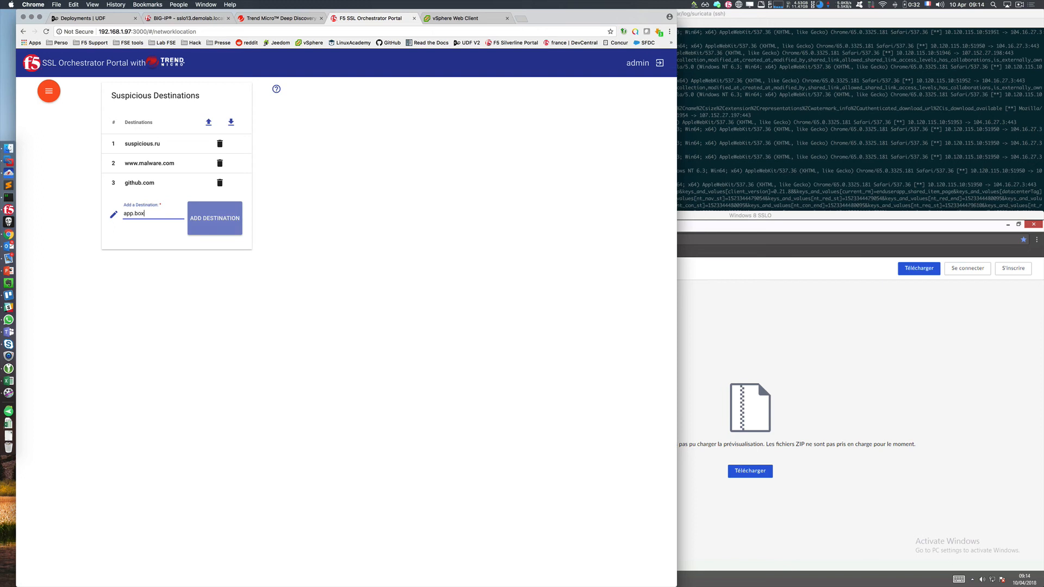
type(".com")
left_click(1036, 296)
left_click(1032, 225)
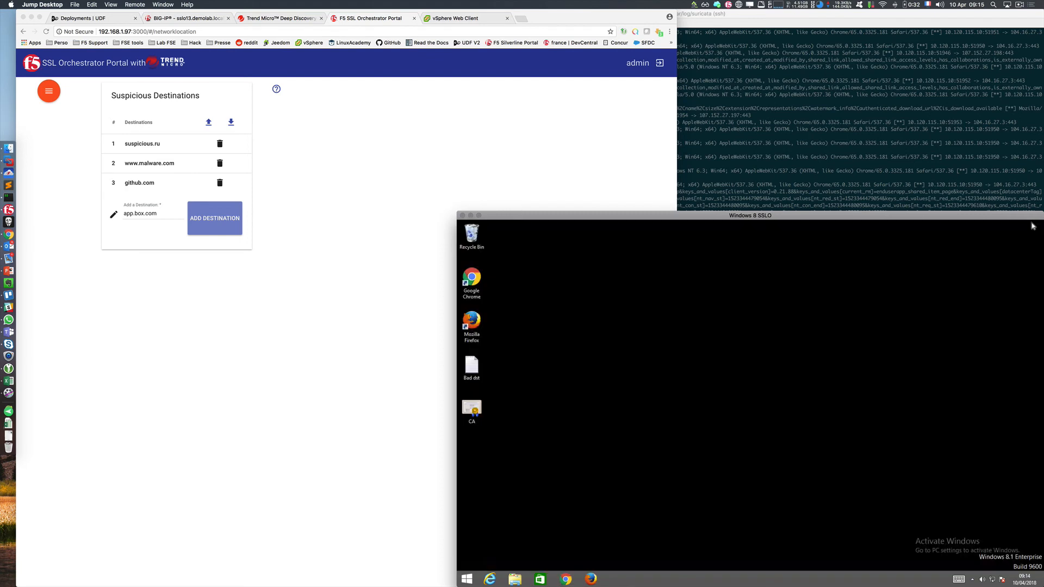
left_click(237, 247)
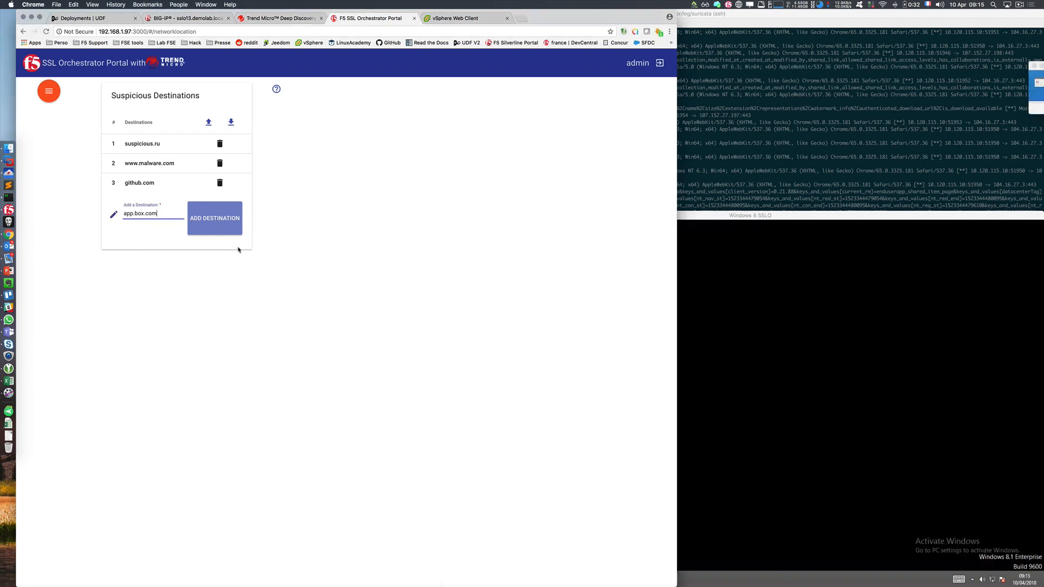
left_click(216, 220)
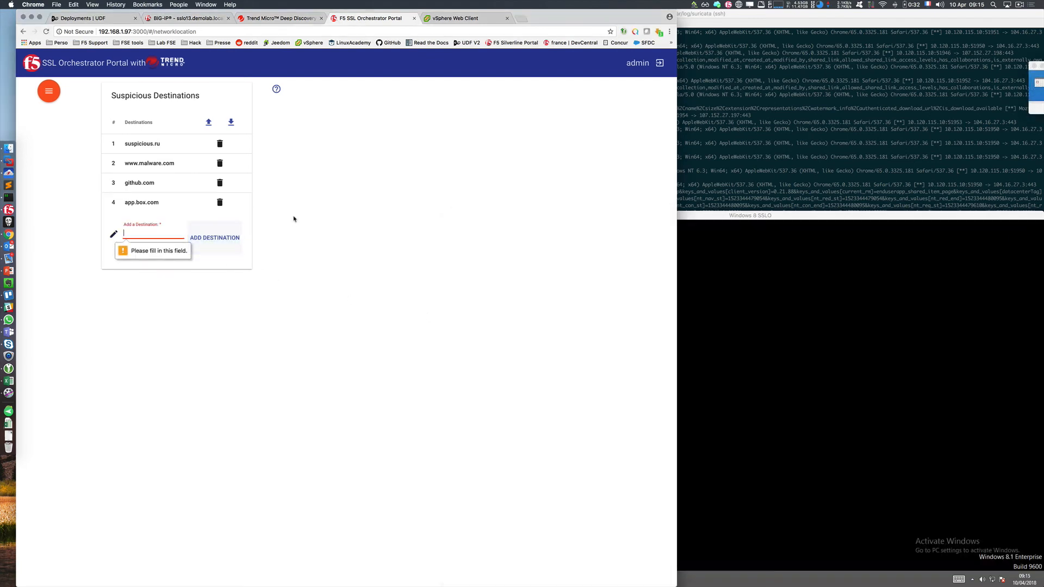
left_click(208, 122)
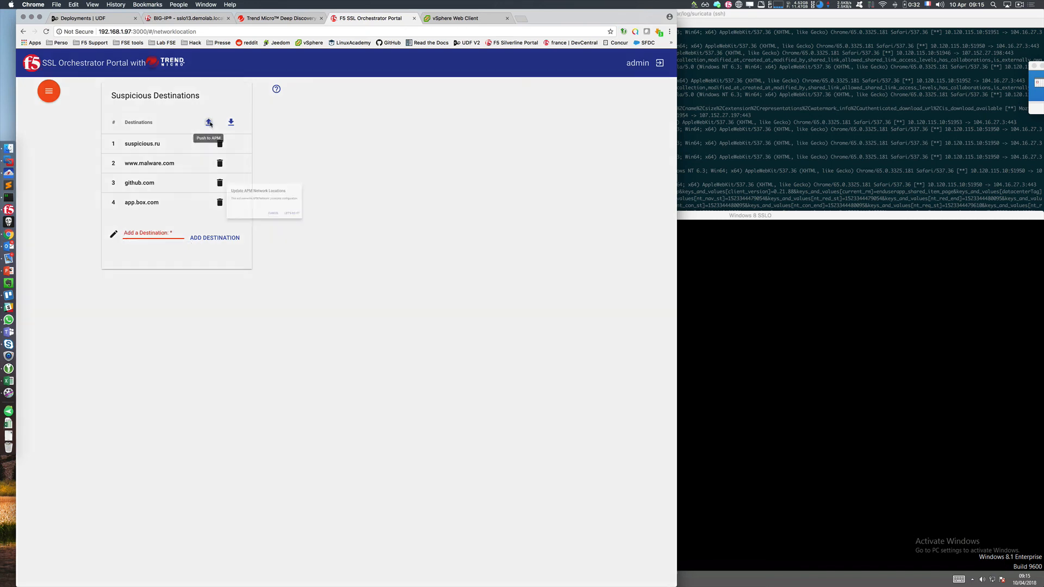
left_click(408, 343)
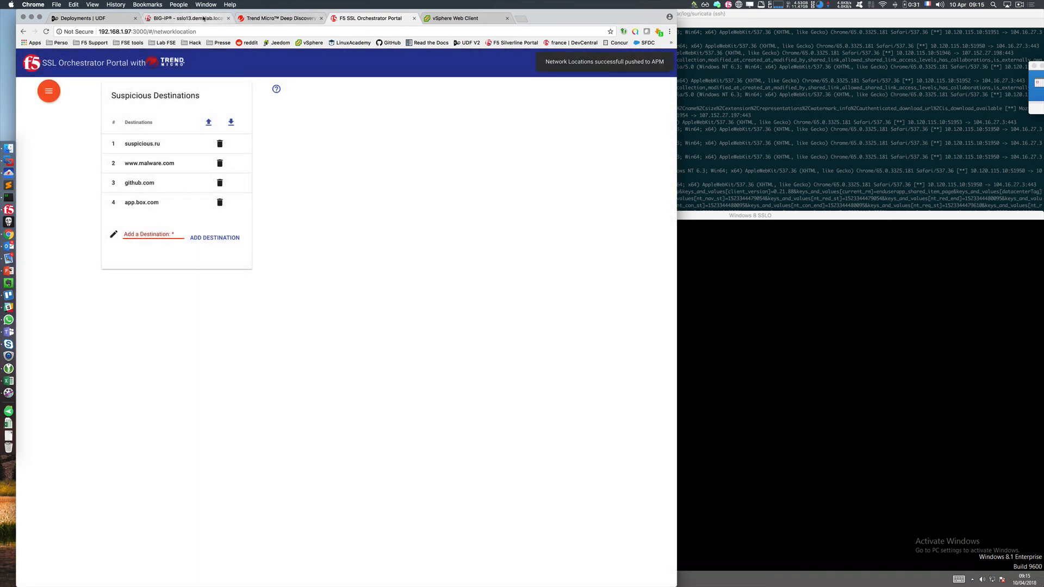
- Open a new private Chrome window in the Windows 8 SSLO session and test access to the bookmarked us.exe.zip Box page
left_click(843, 339)
right_click(565, 579)
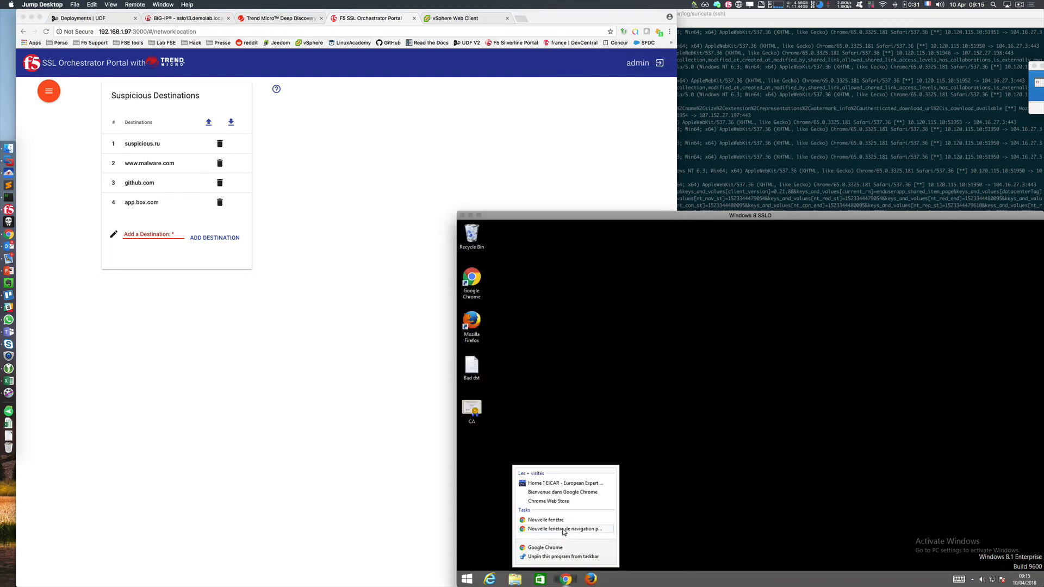
left_click(563, 530)
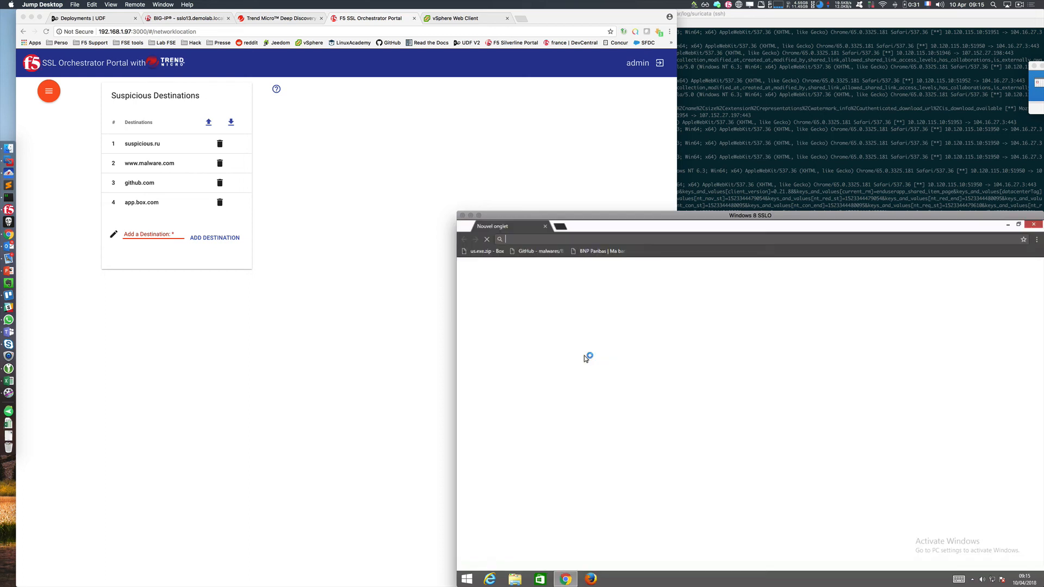
left_click(484, 251)
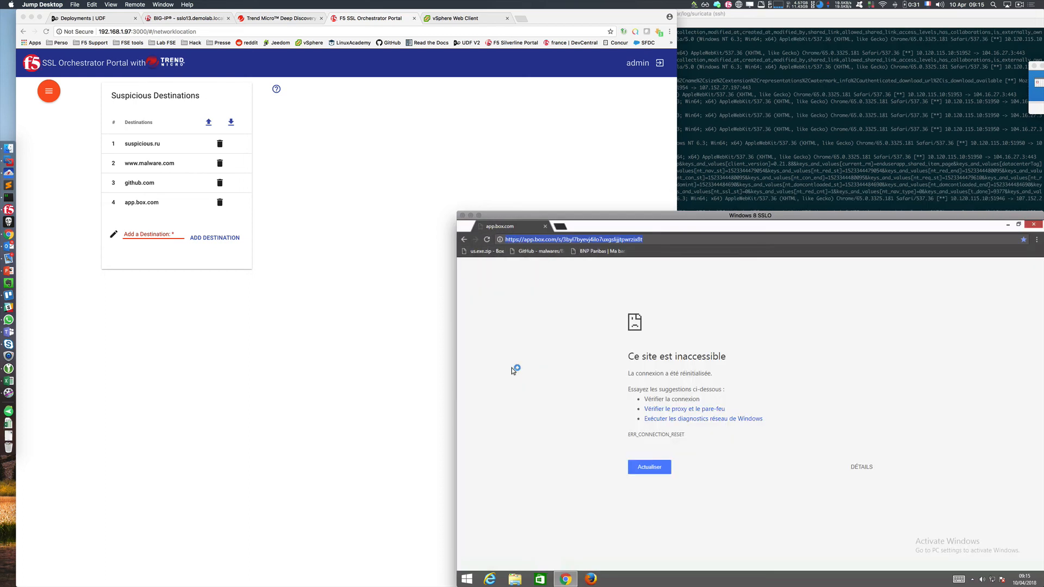
- Switch to the All Detections list in Trend Micro Deep Discovery Inspector
left_click(372, 255)
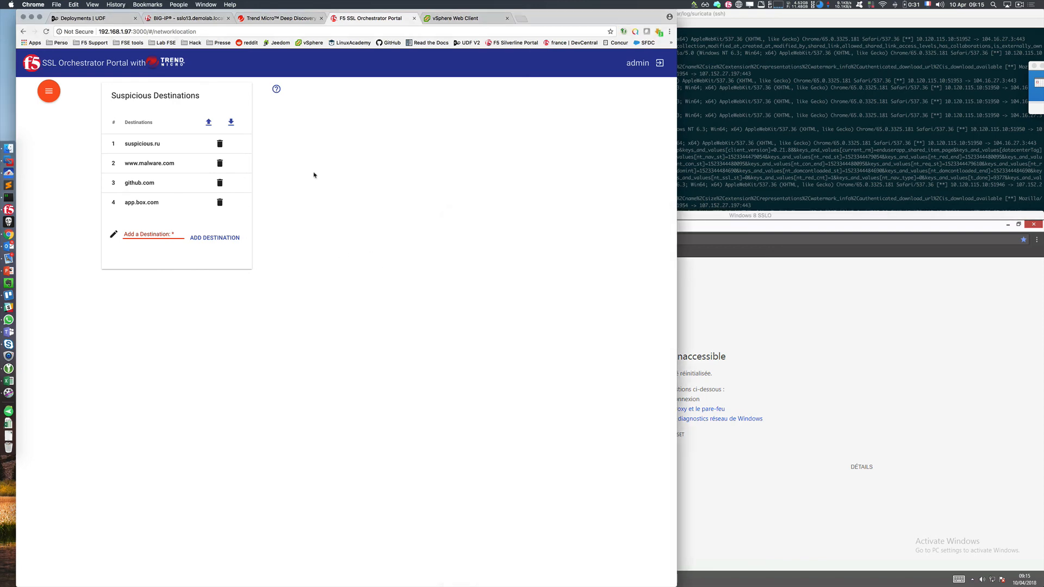
left_click(280, 18)
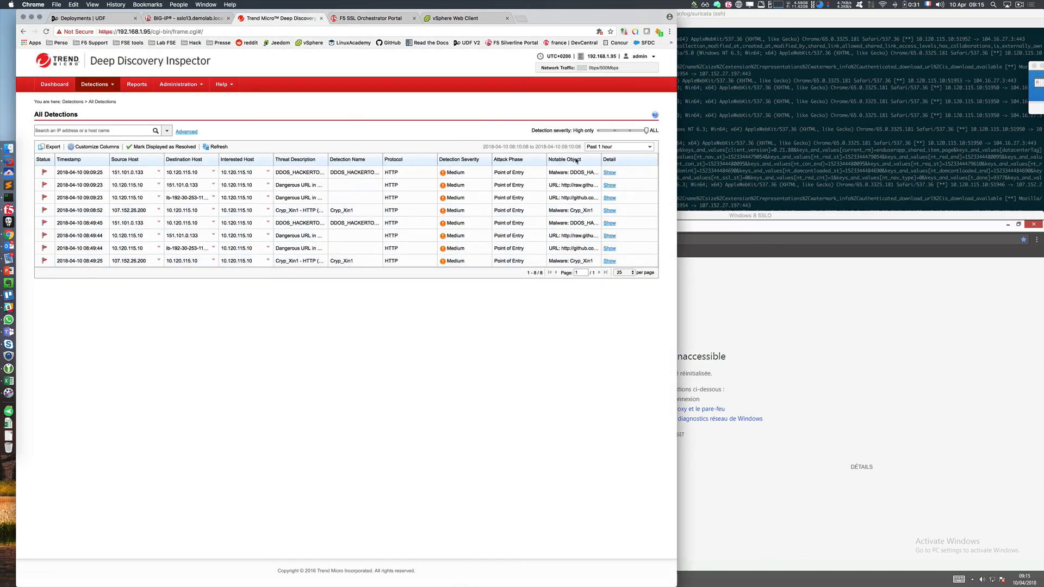
- Examine the connection details of the 09:08:52 Cryp_Xin1 detection, highlighting its HTTP referer and the app.box.com host name
left_click(610, 210)
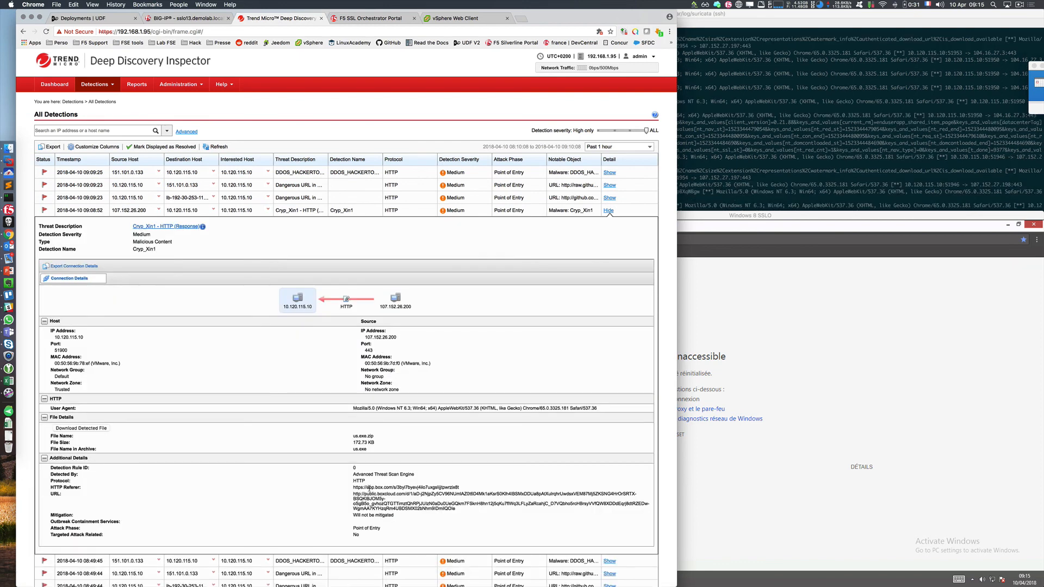
left_click_drag(356, 487, 384, 487)
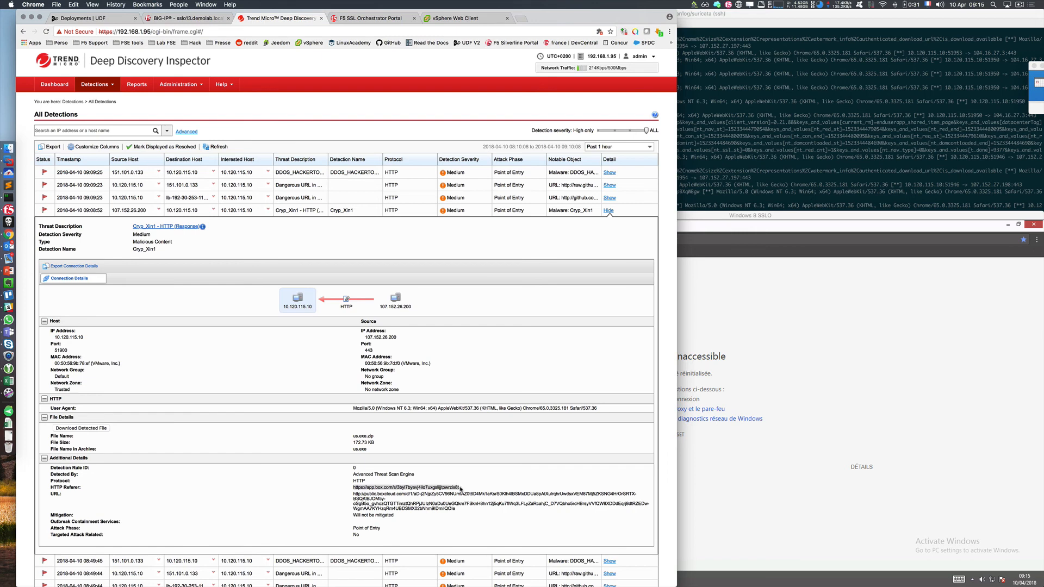
left_click(371, 485)
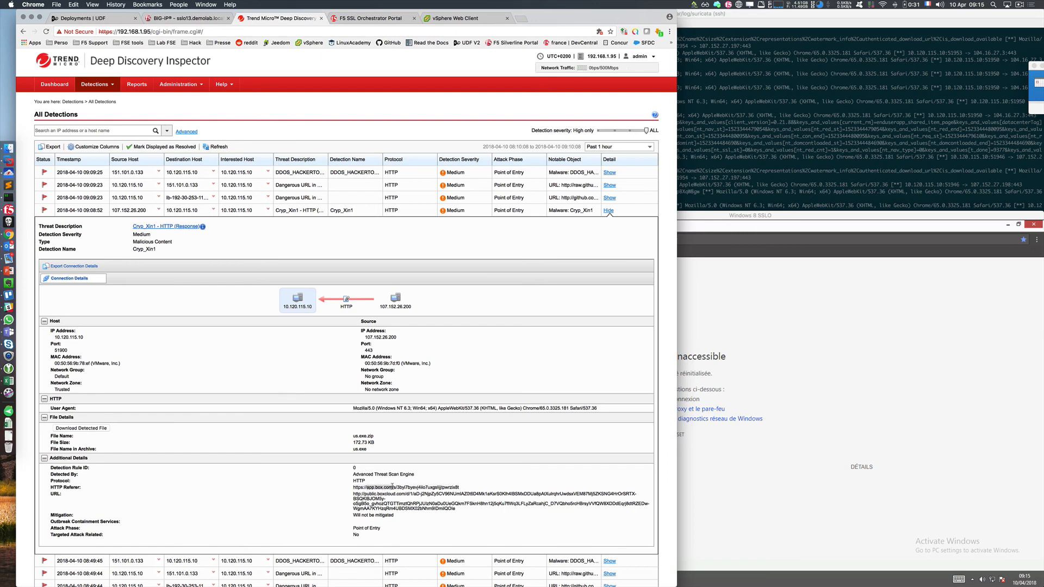
left_click_drag(393, 487, 450, 487)
left_click(439, 488)
left_click(721, 476)
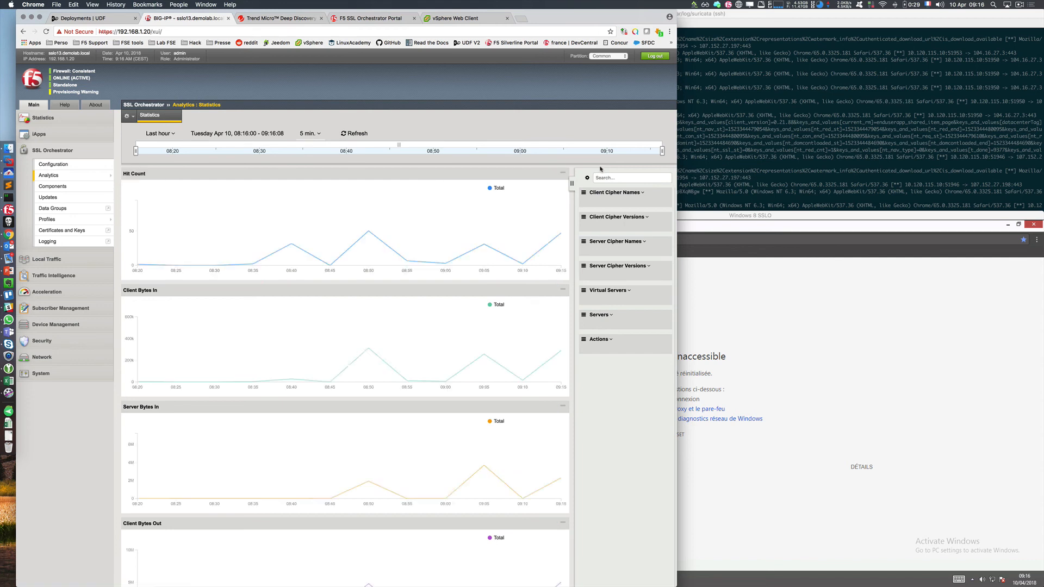
- Switch to the BIG-IP SSL Orchestrator statistics and widen both the browser window and the dimensions pane beside the charts
left_click_drag(677, 177, 753, 176)
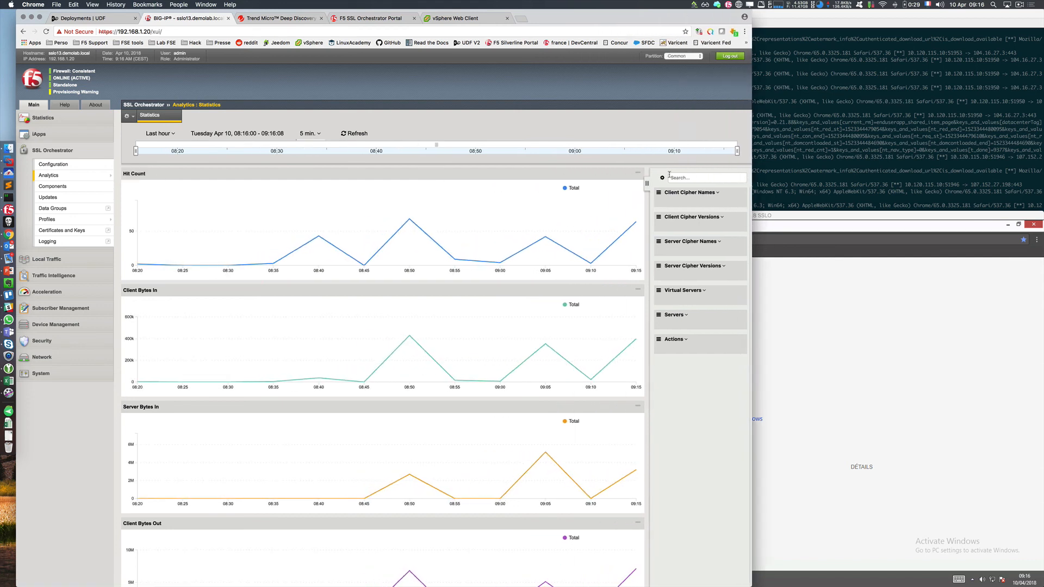
left_click_drag(646, 182, 455, 194)
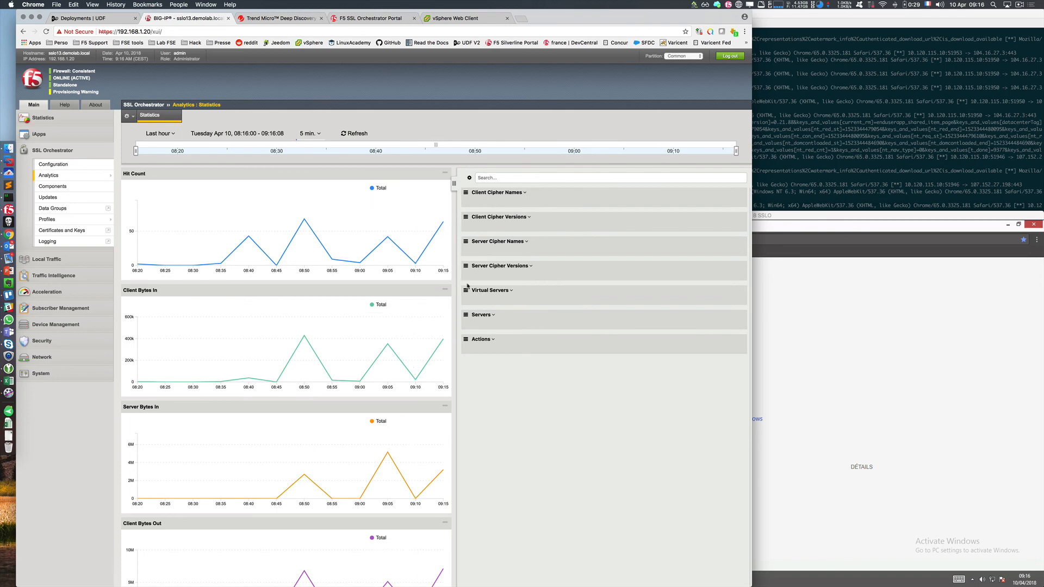
scroll(472, 380, "down", 5)
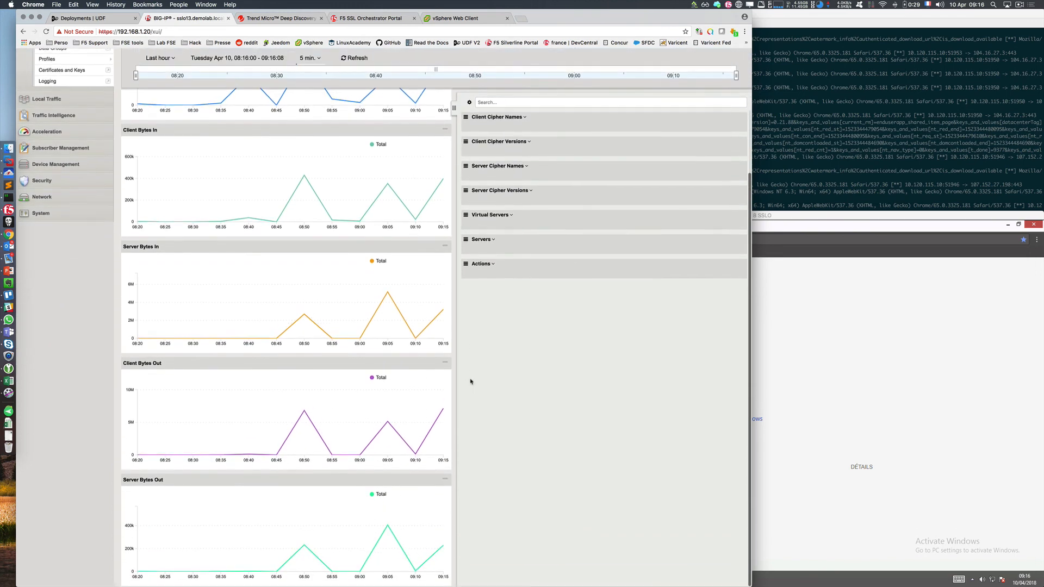
scroll(472, 380, "up", 5)
- Expand the Client Cipher Names, Client Cipher Versions and Server Cipher Versions tables, leaving Virtual Servers collapsed
left_click(478, 197)
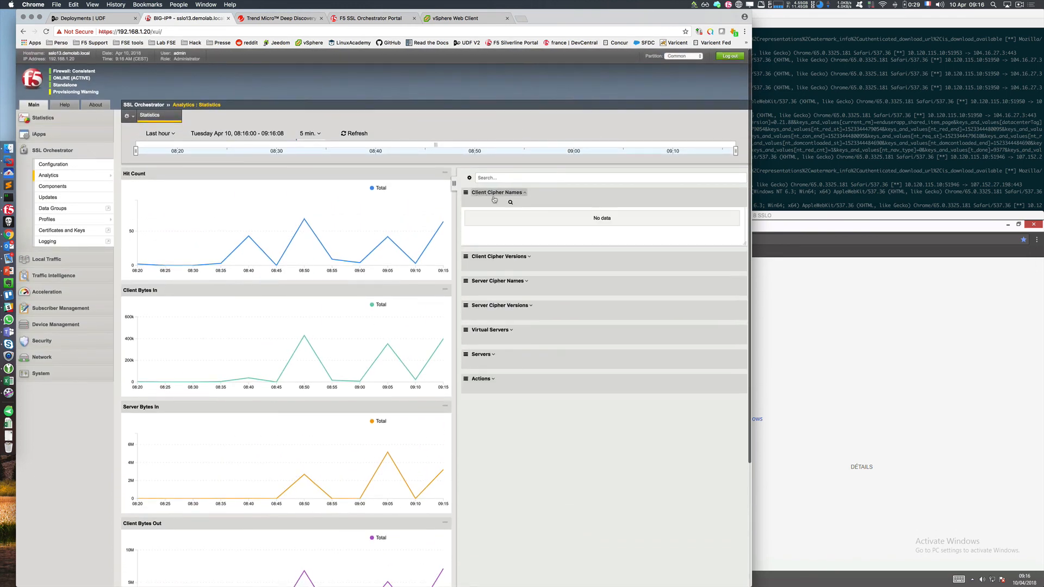
left_click(508, 257)
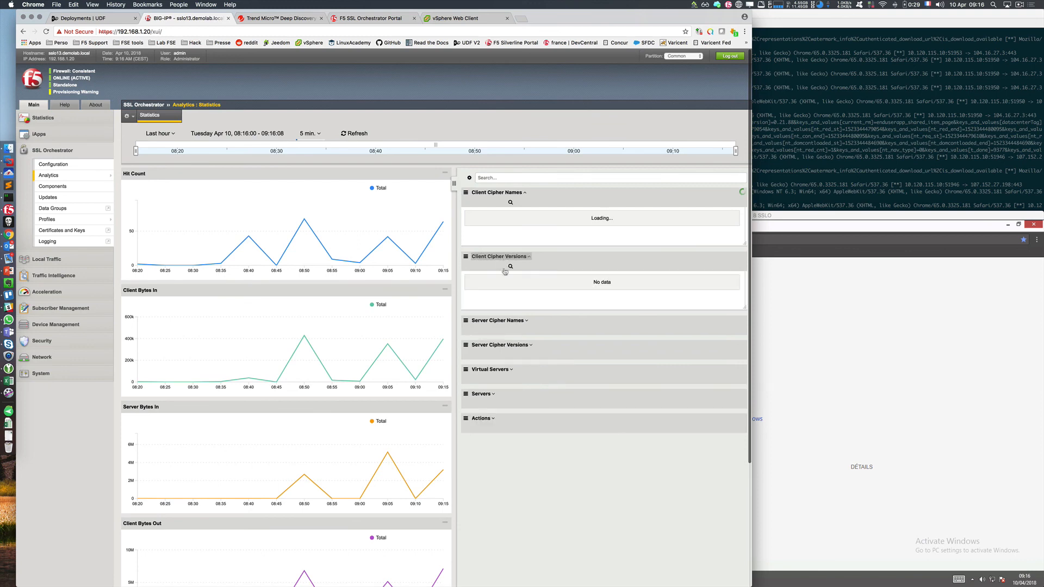
left_click(502, 345)
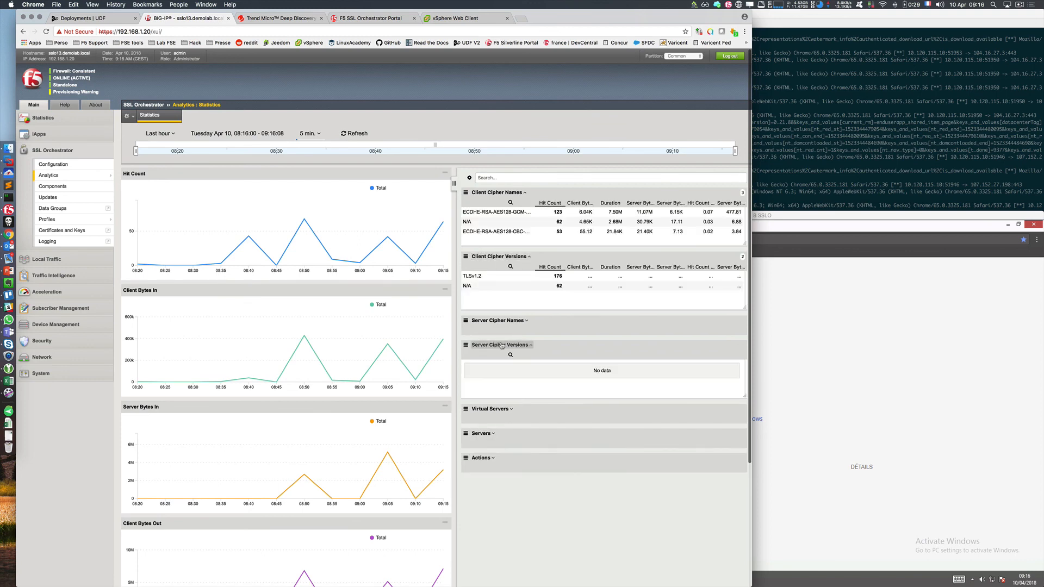
left_click(495, 408)
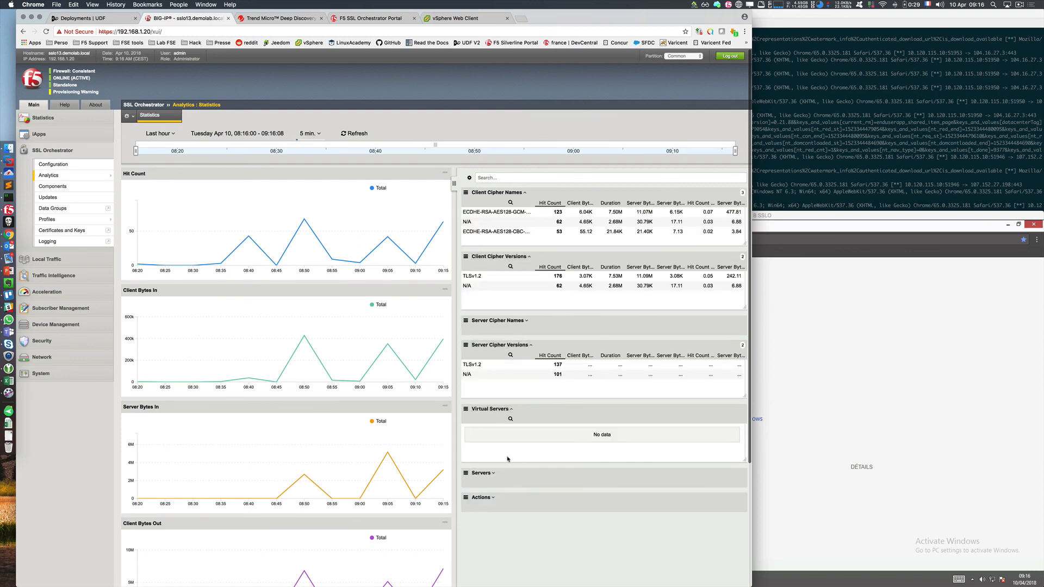
left_click(490, 409)
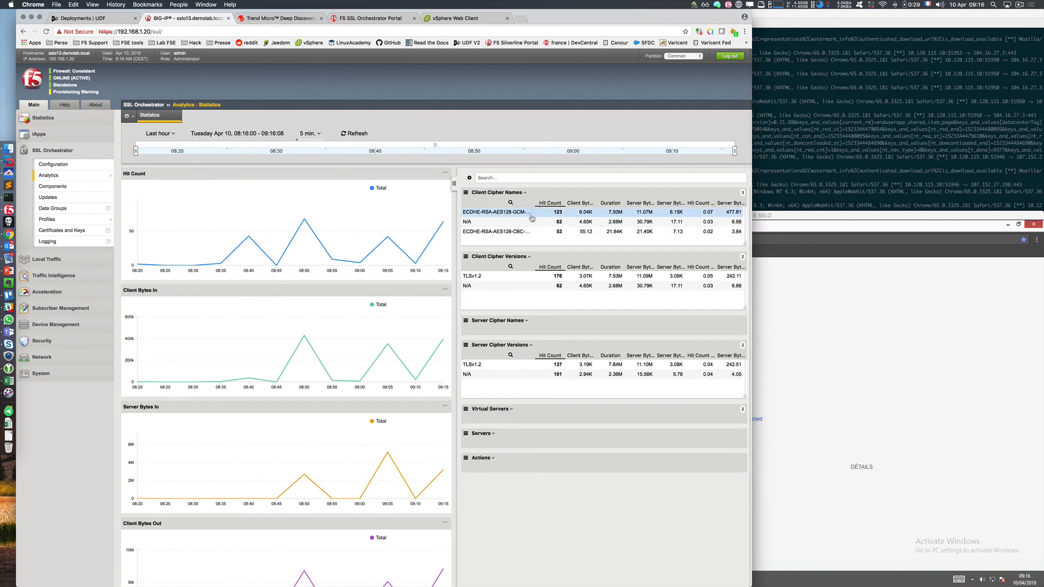
- Expand the cipher tables to full width, restore the charts beside them, and filter the statistics by ECDHE-RSA-AES128-GCM-SHA256
left_click_drag(454, 184, 332, 195)
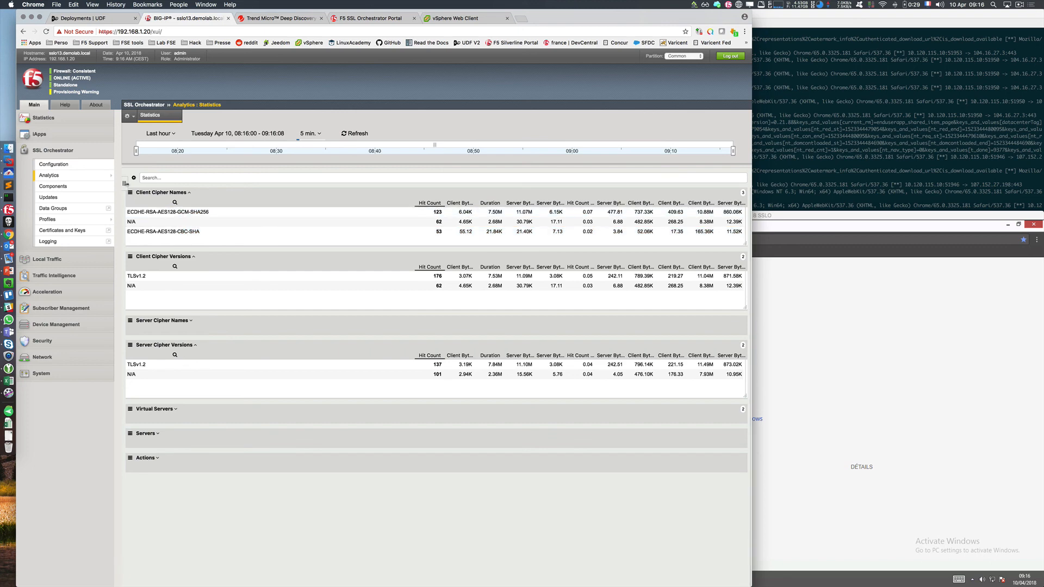
left_click_drag(126, 183, 441, 191)
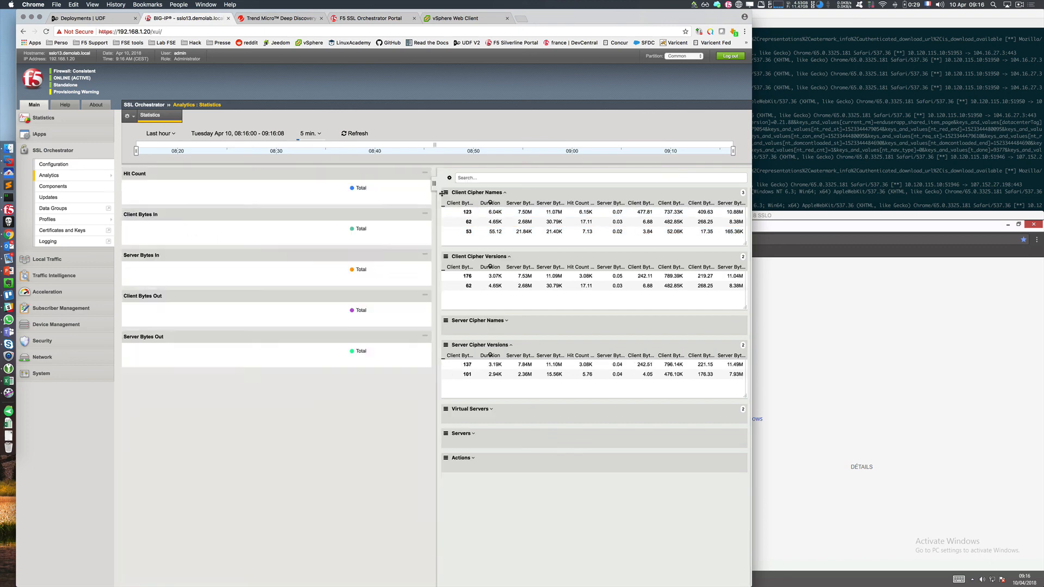
left_click(451, 212)
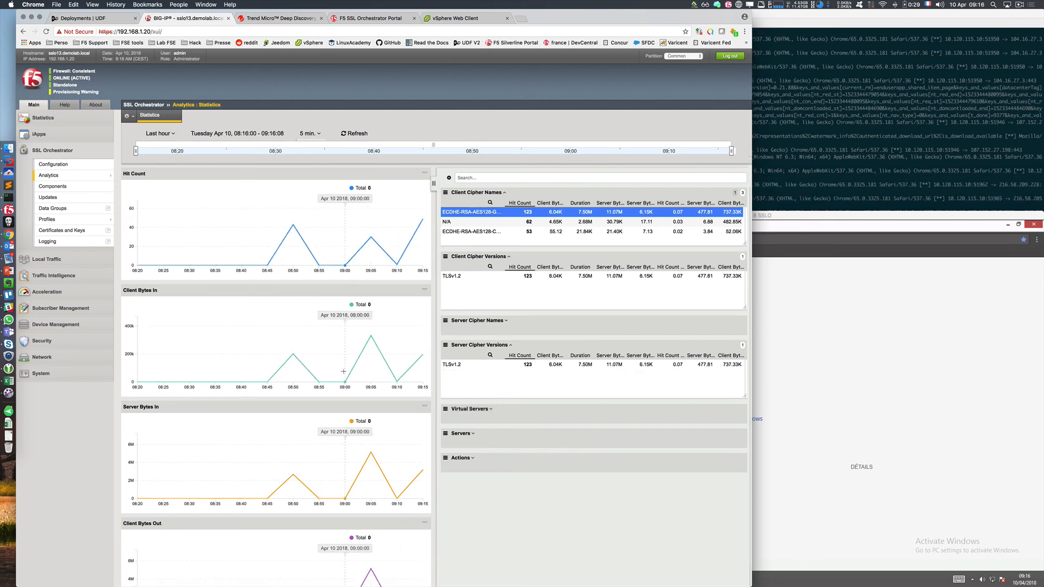
scroll(260, 259, "down", 3)
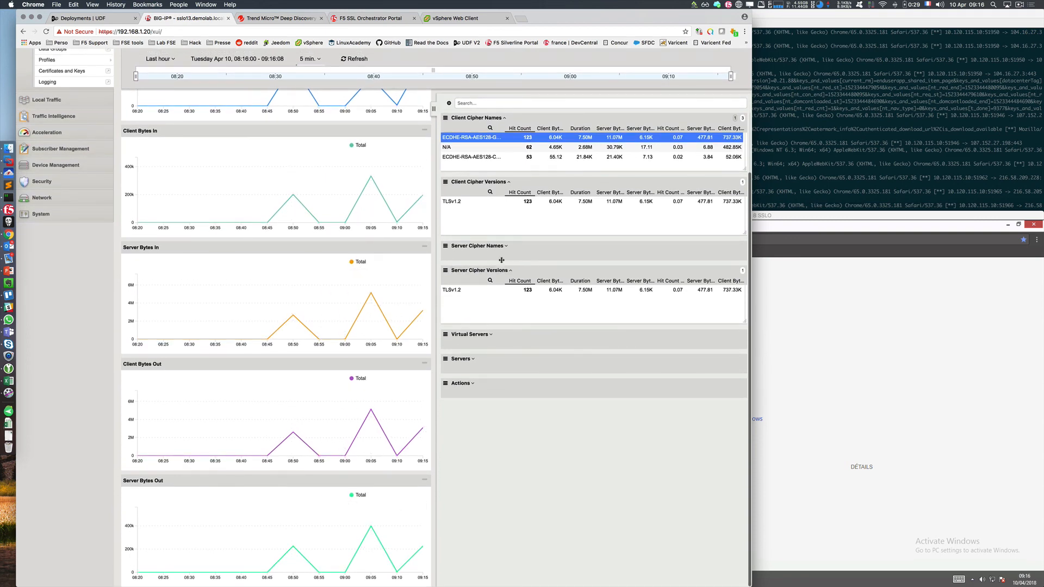
scroll(304, 185, "up", 3)
- Open the SSL Orchestrator configuration's general properties for SSLO1
mouse_move(100, 176)
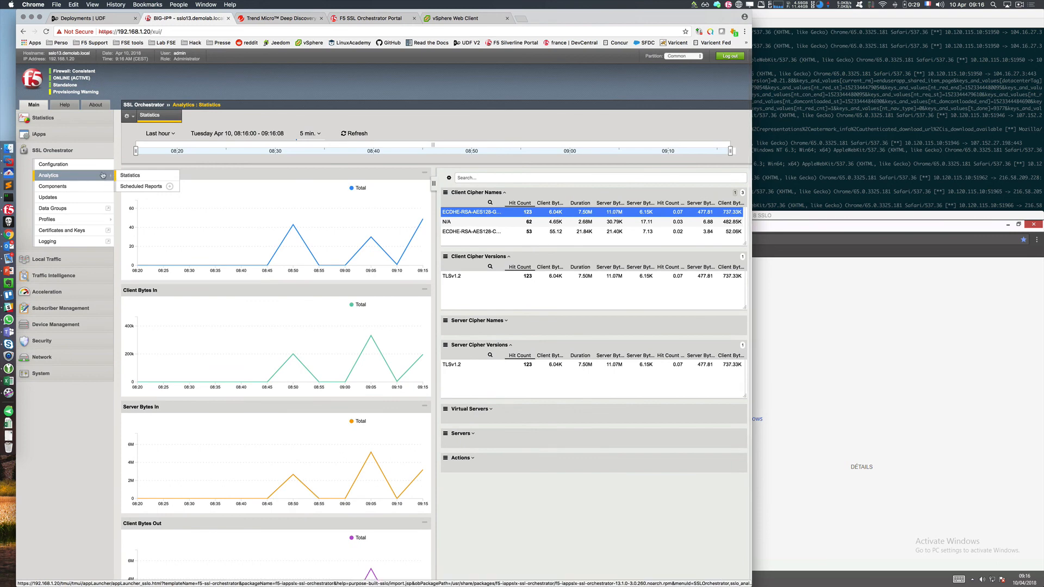
left_click(53, 164)
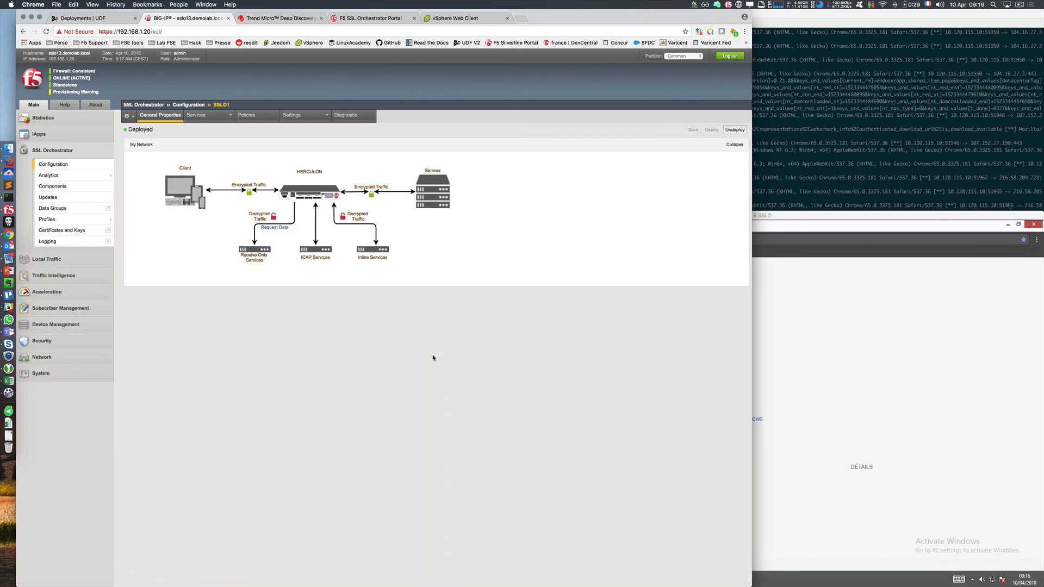